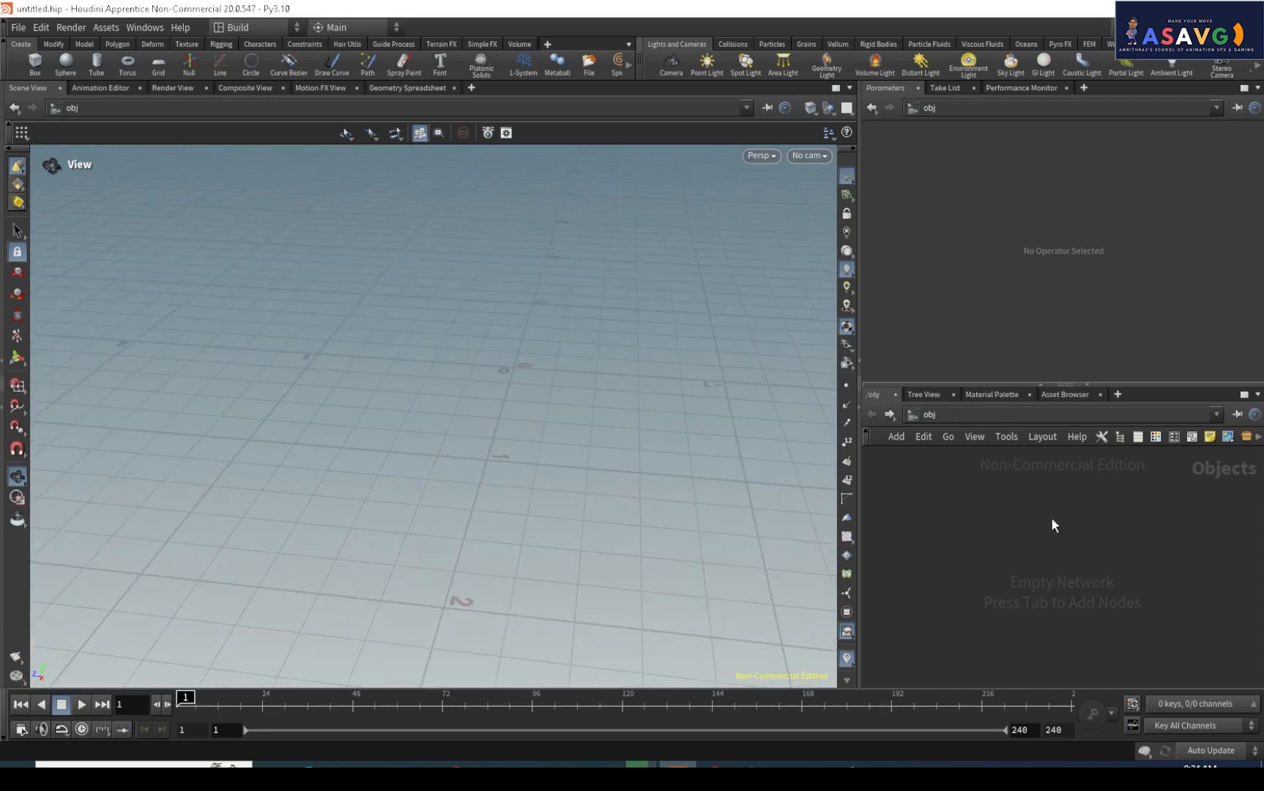
Create a Geometry object in the object network, enlarge the network area, and go inside the new object.
key("Tab")
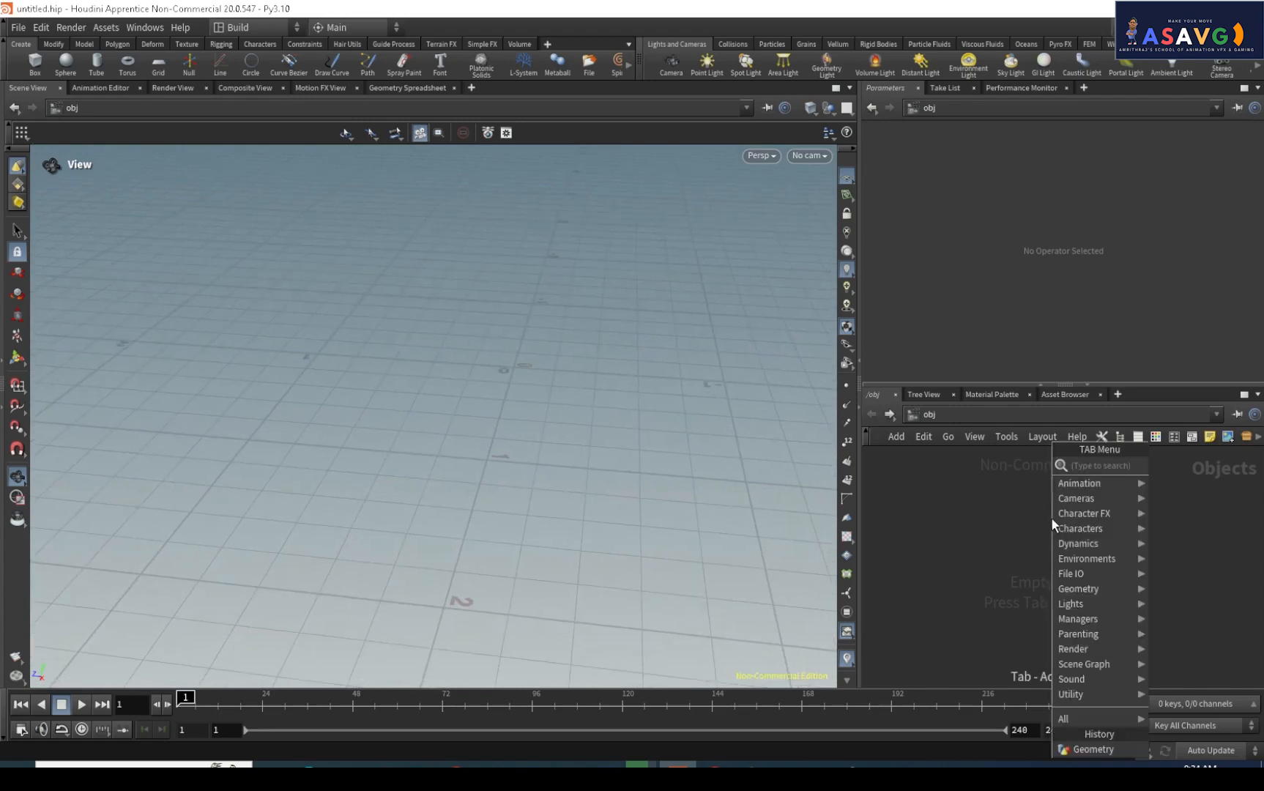
type("geo")
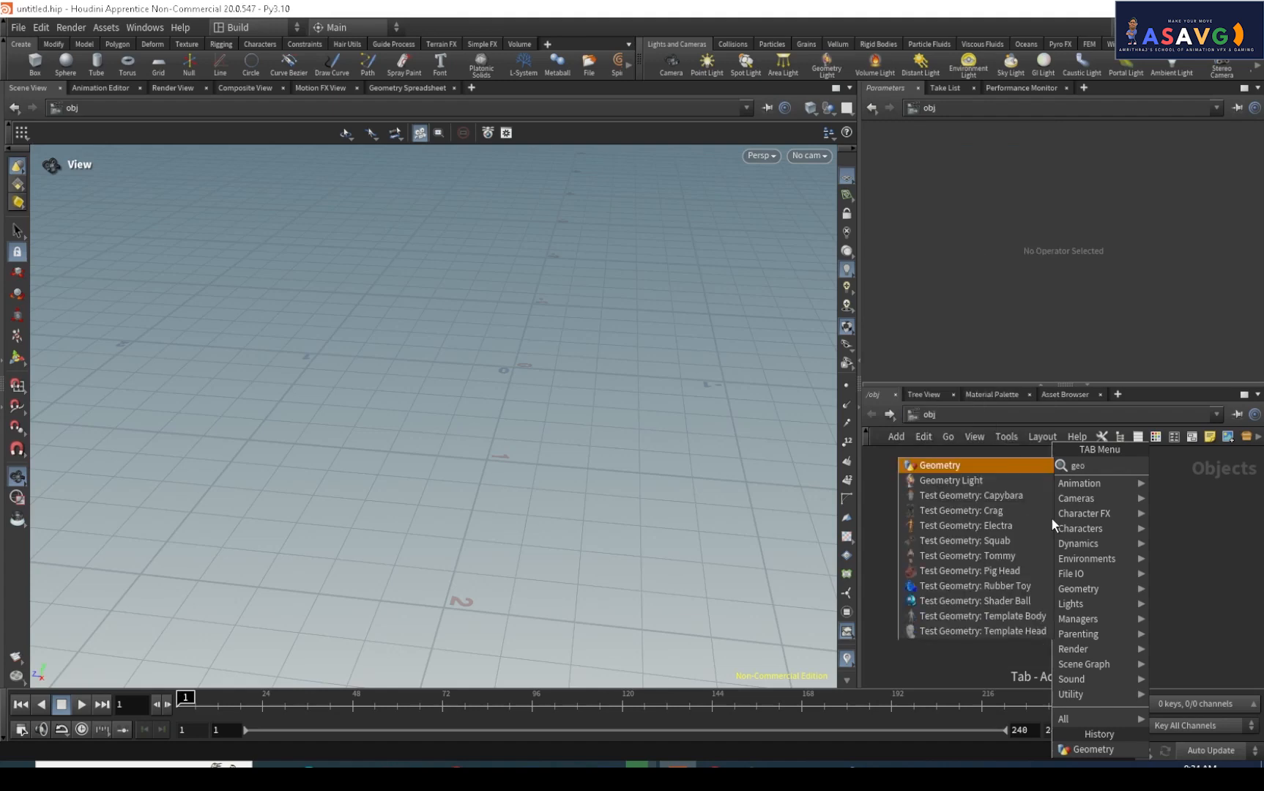
left_click(965, 468)
left_click(1007, 524)
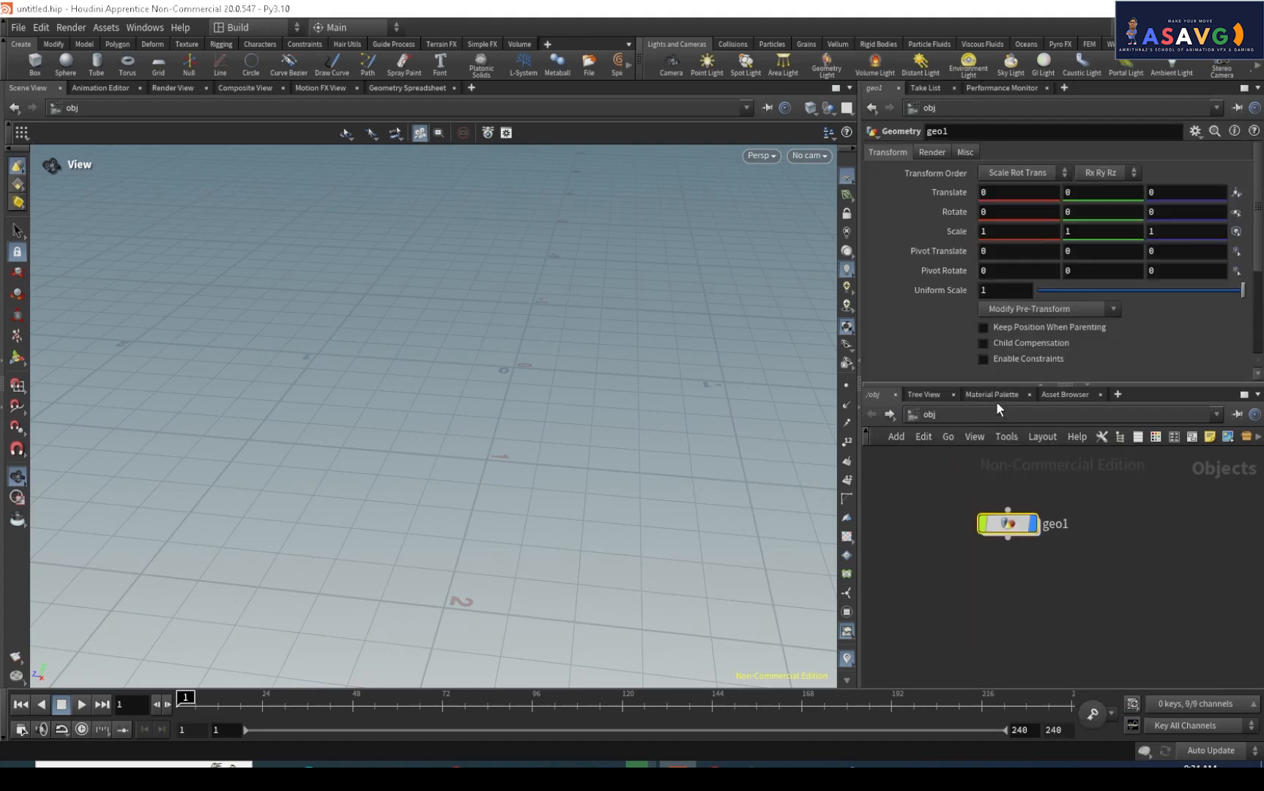
left_click_drag(985, 384, 985, 313)
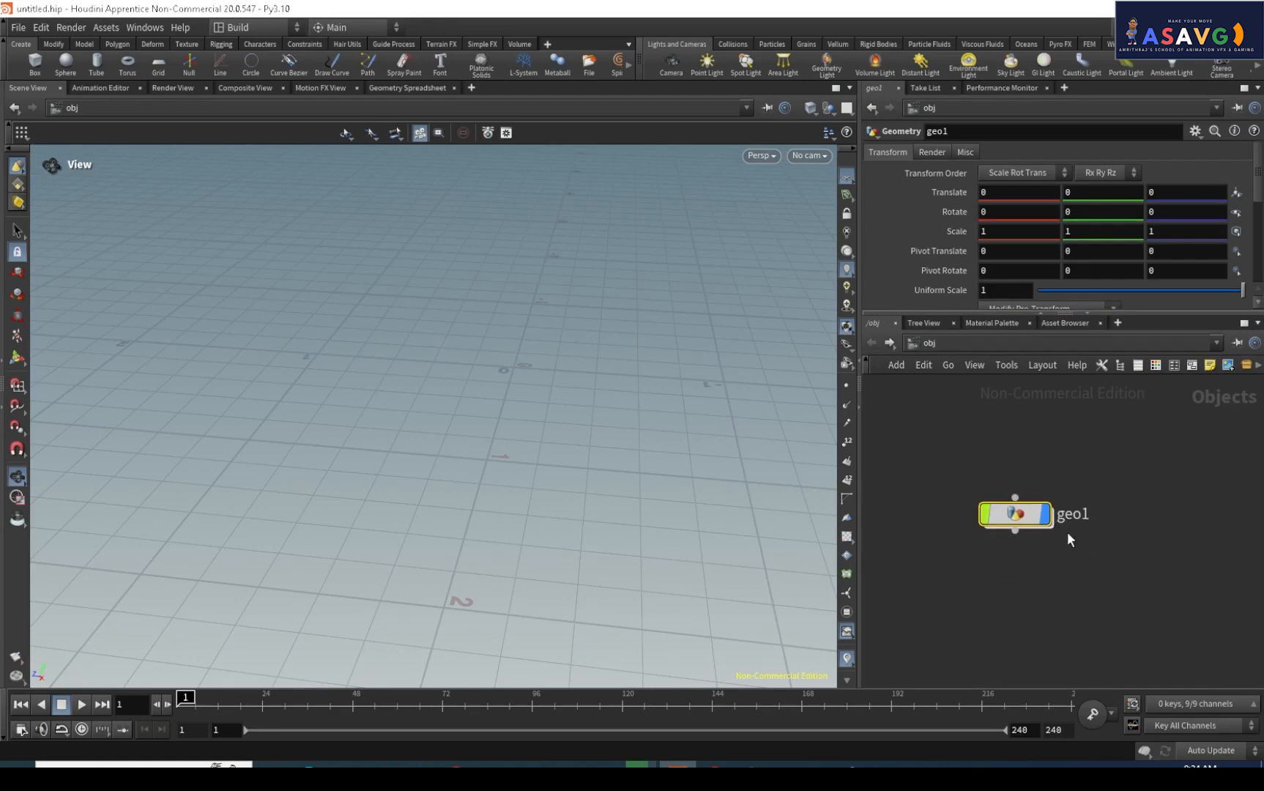
double_click(1025, 513)
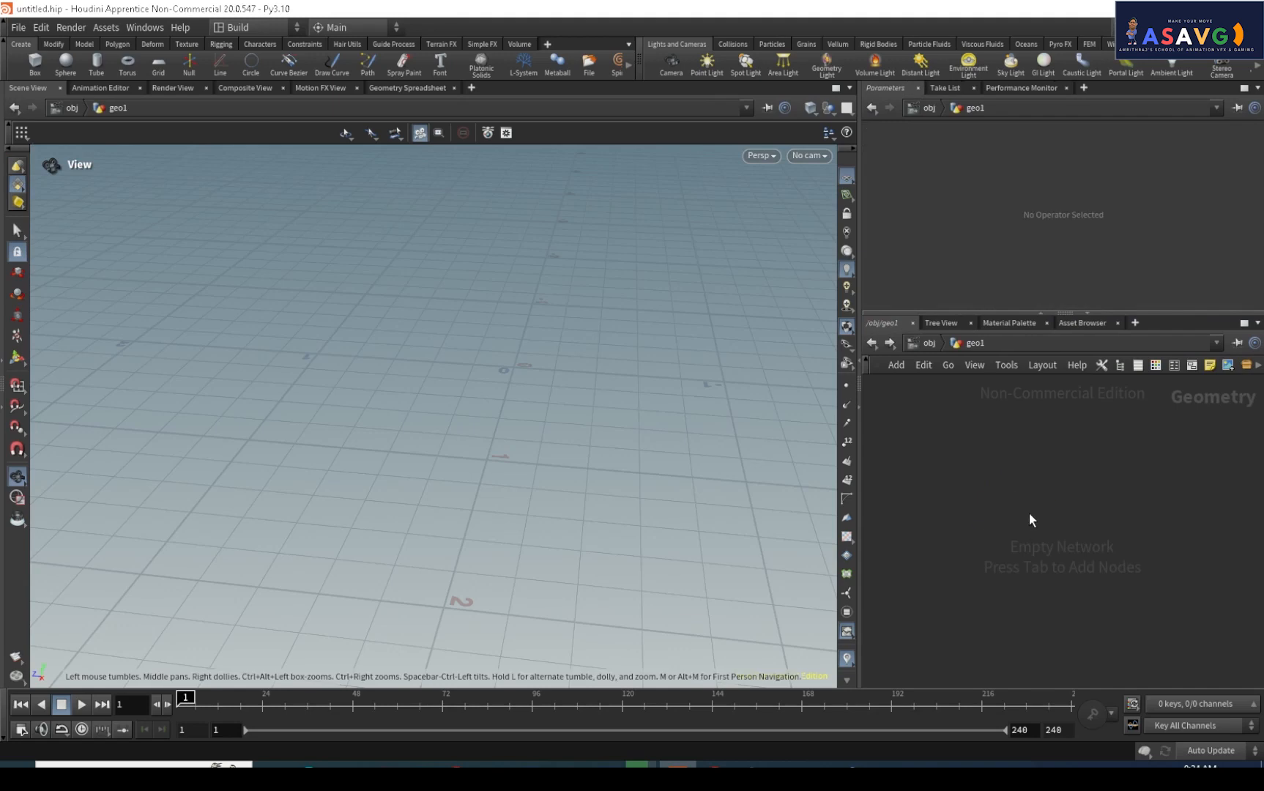
Add a Sphere (Polygons) node to the geometry network and set its primitive type to Polygon.
key("Tab")
type("sphe")
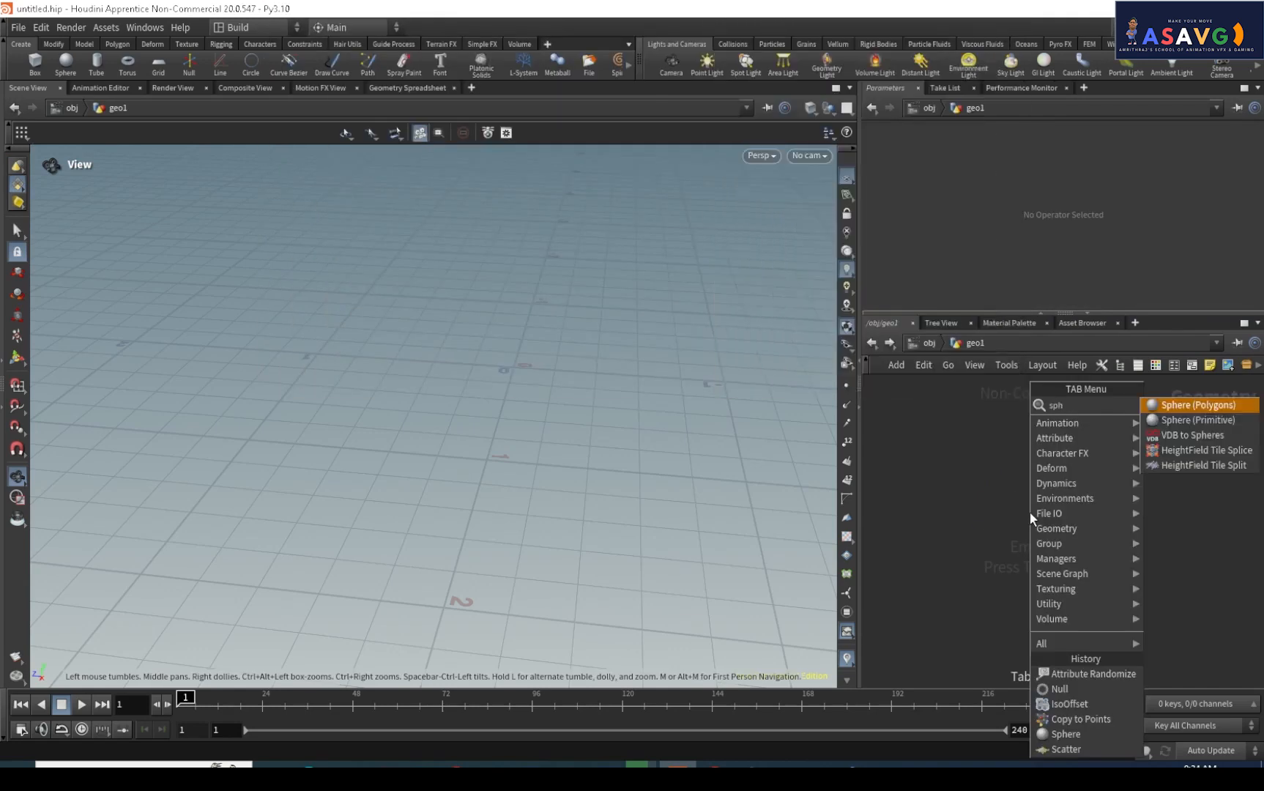
left_click(1198, 405)
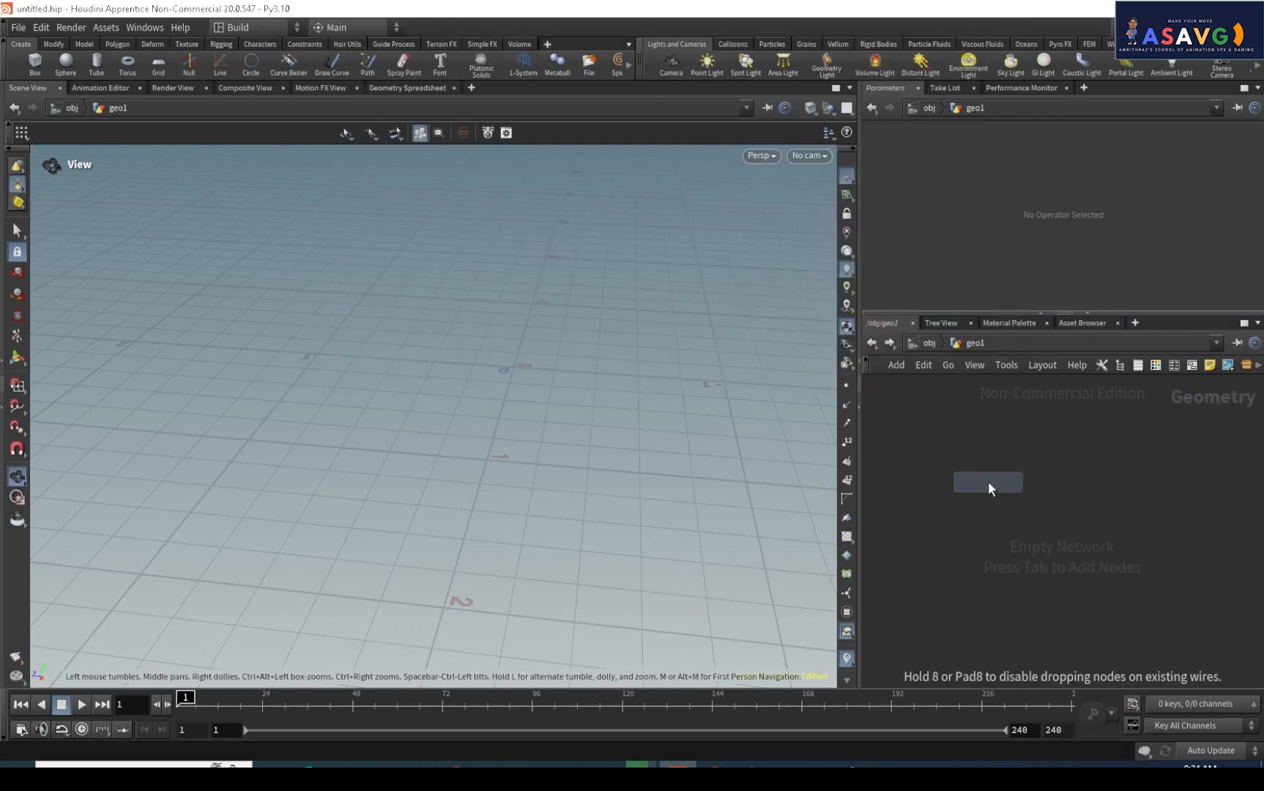
left_click(985, 478)
left_click_drag(962, 471, 986, 523)
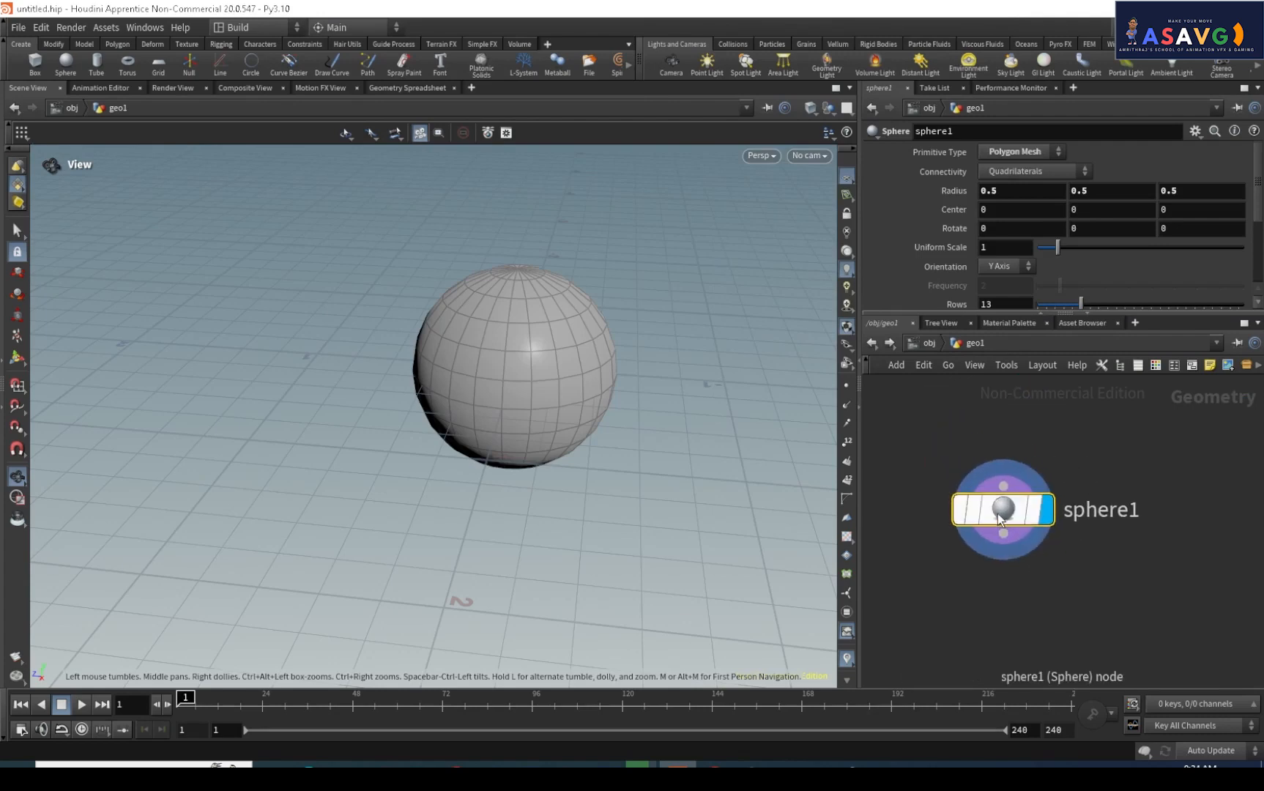
left_click(1025, 150)
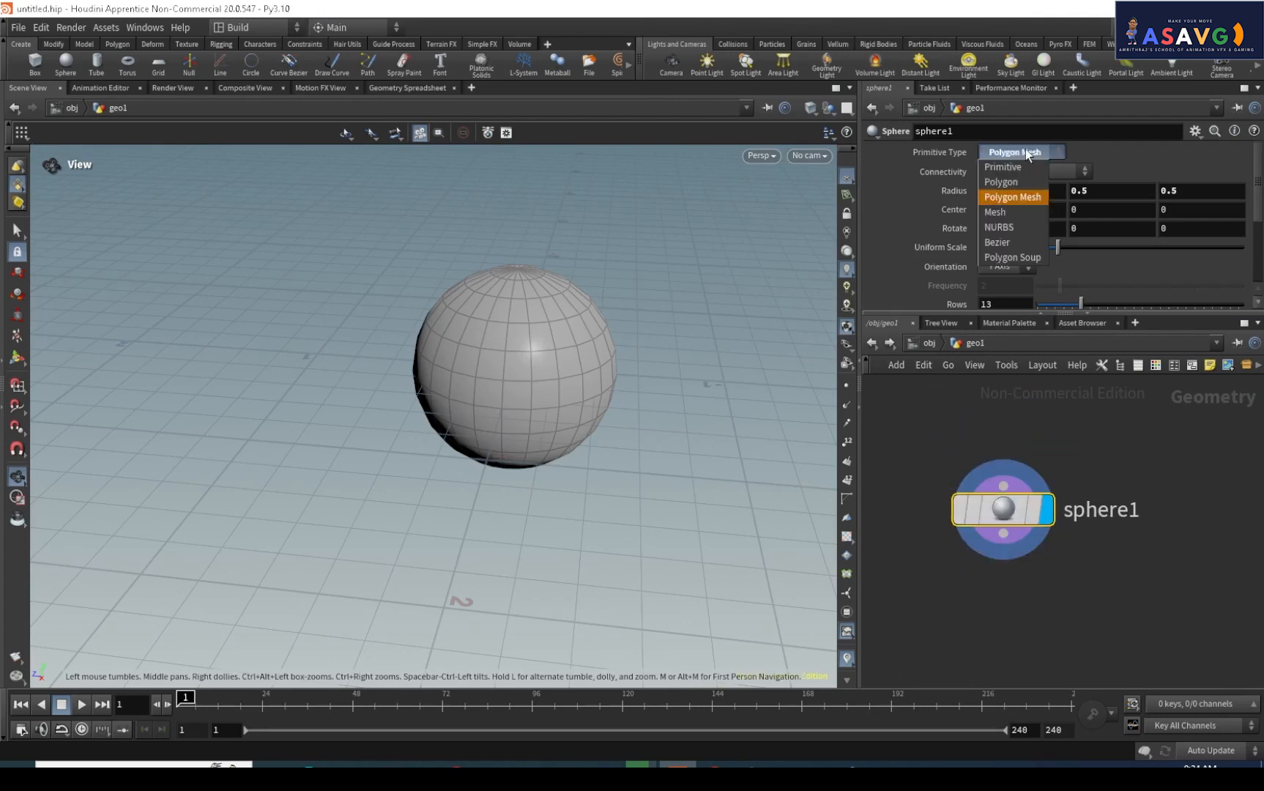
left_click(1009, 181)
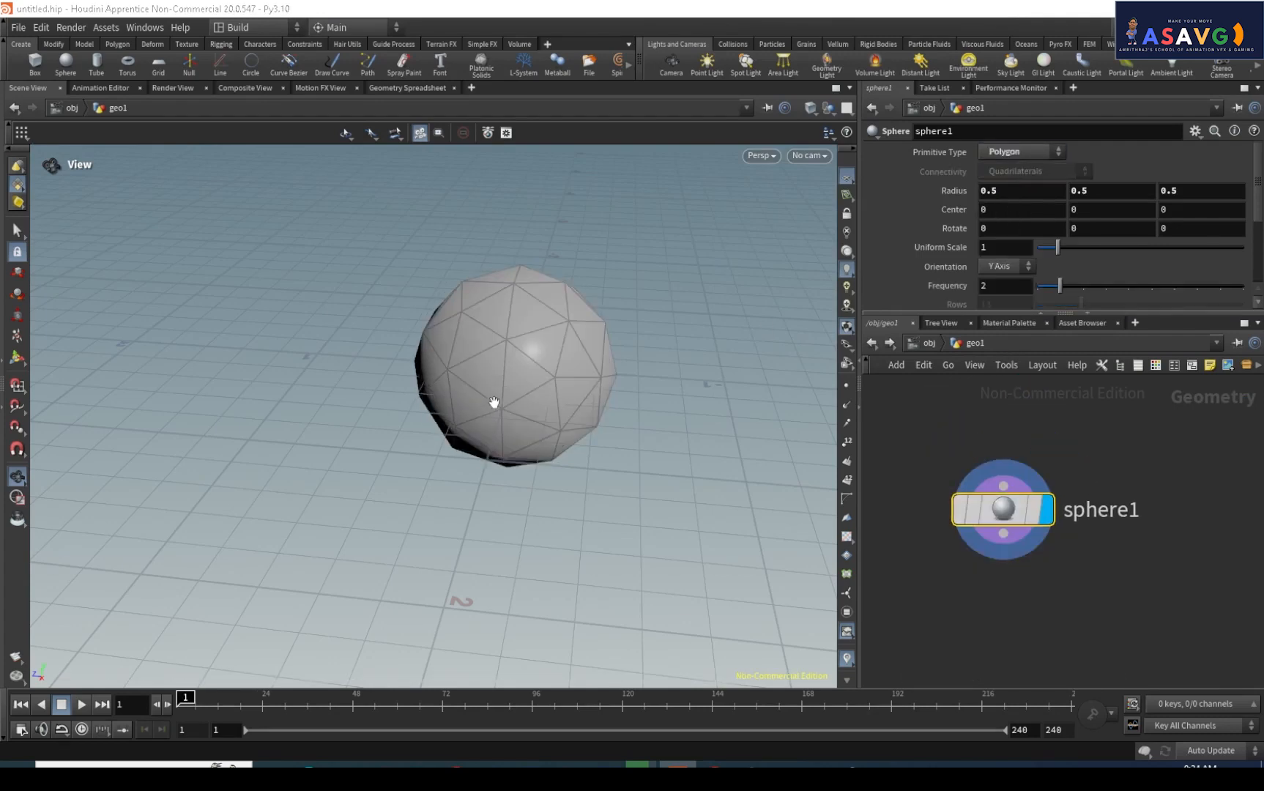
Set the sphere's frequency to 8.
left_click_drag(494, 403, 587, 431)
scroll(533, 371, "up", 3)
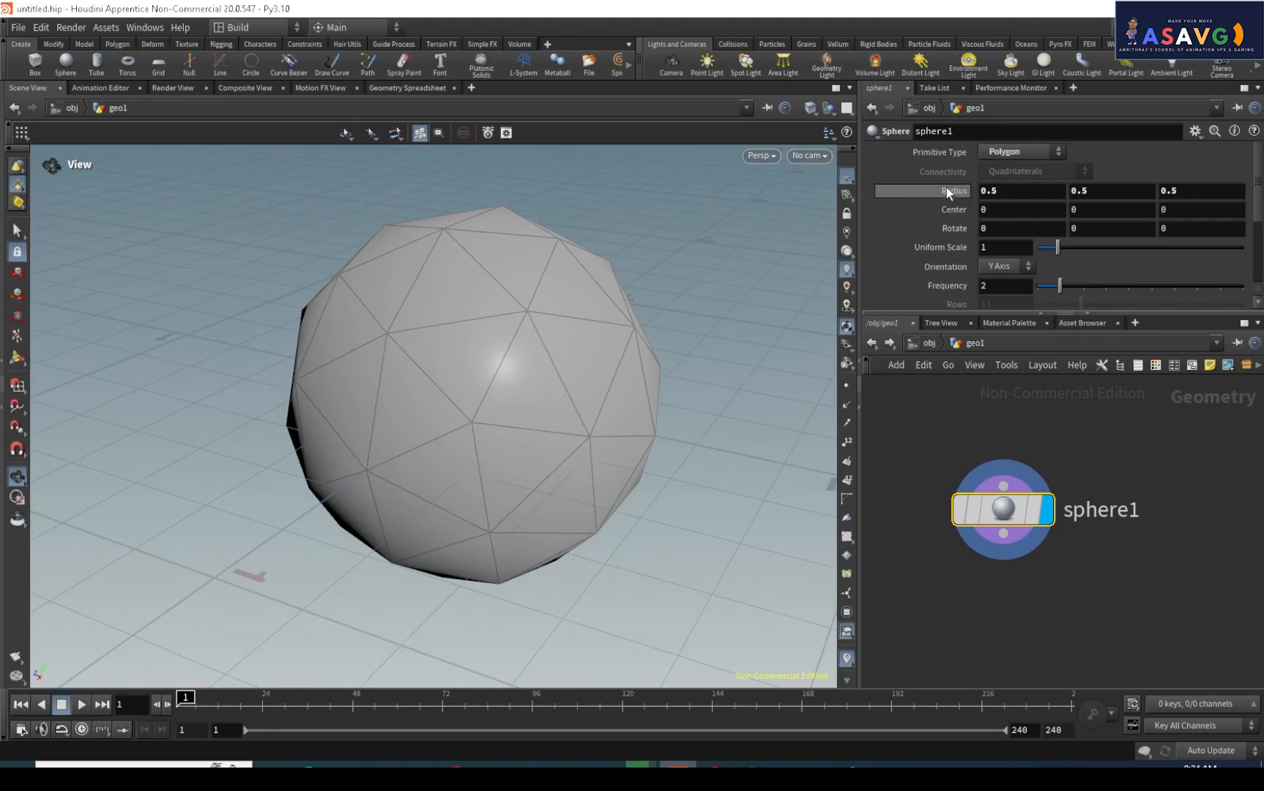
scroll(458, 341, "up", 2)
left_click_drag(458, 342, 504, 430)
middle_click_drag(504, 431, 588, 410)
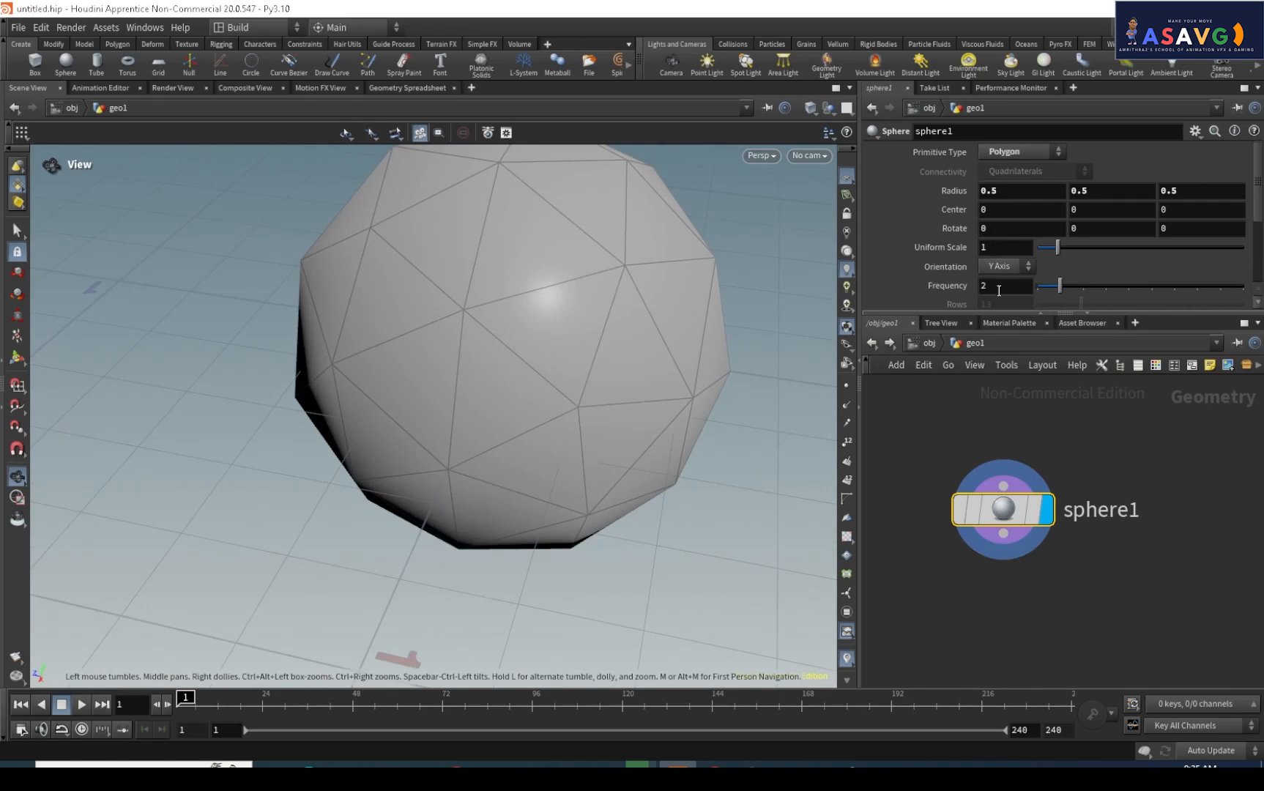
left_click_drag(999, 291, 887, 277)
type("8")
key("Return")
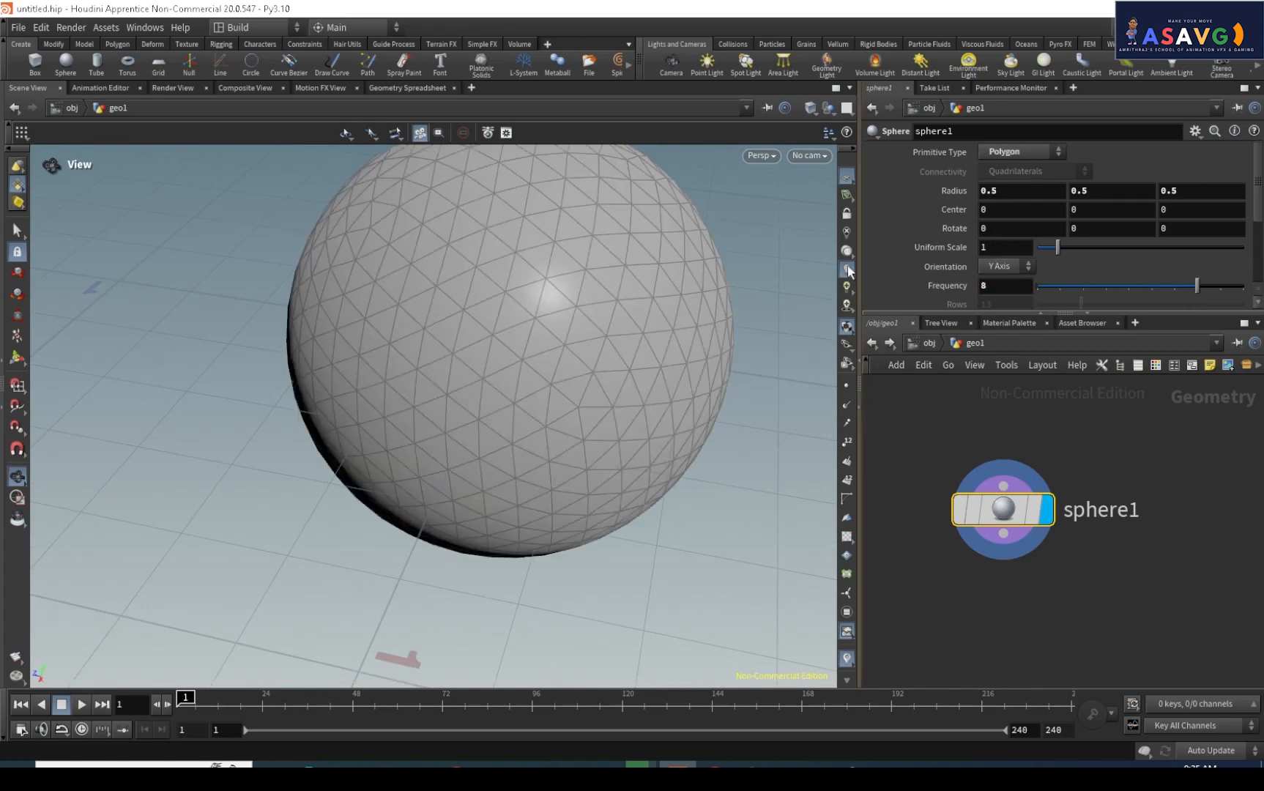
Add a Scatter node fed by the sphere and display its scattered points.
left_click_drag(528, 286, 462, 328)
middle_click_drag(538, 383, 620, 366)
left_click_drag(625, 393, 659, 407)
scroll(1107, 599, "down", 1)
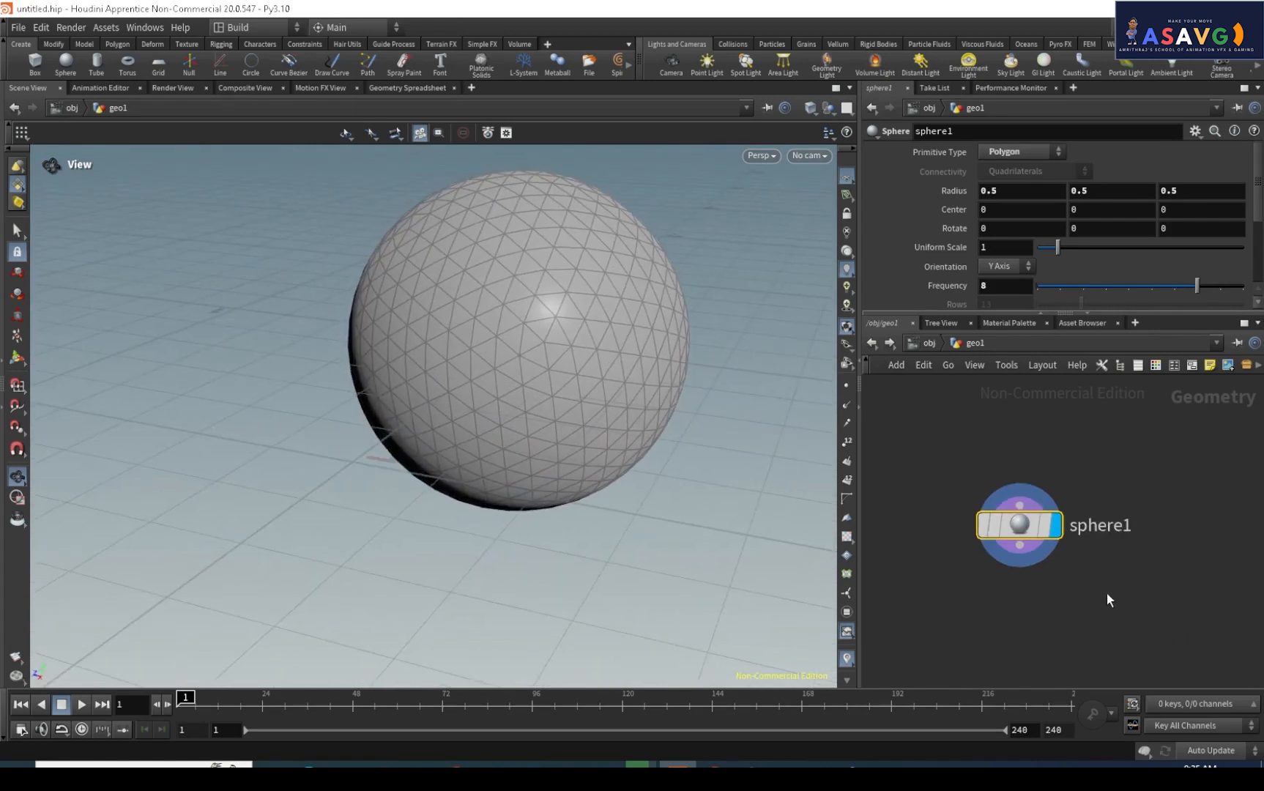
left_click_drag(1020, 525, 1108, 477)
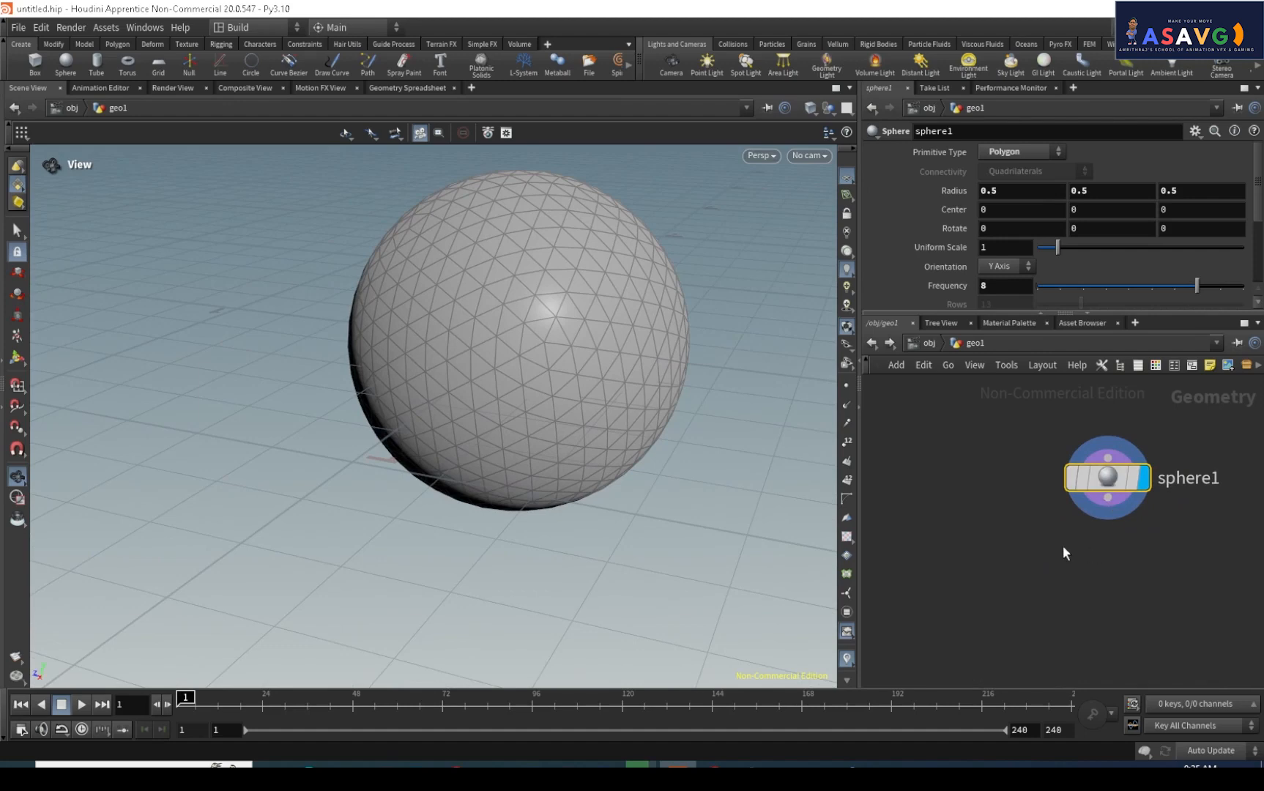
key("Tab")
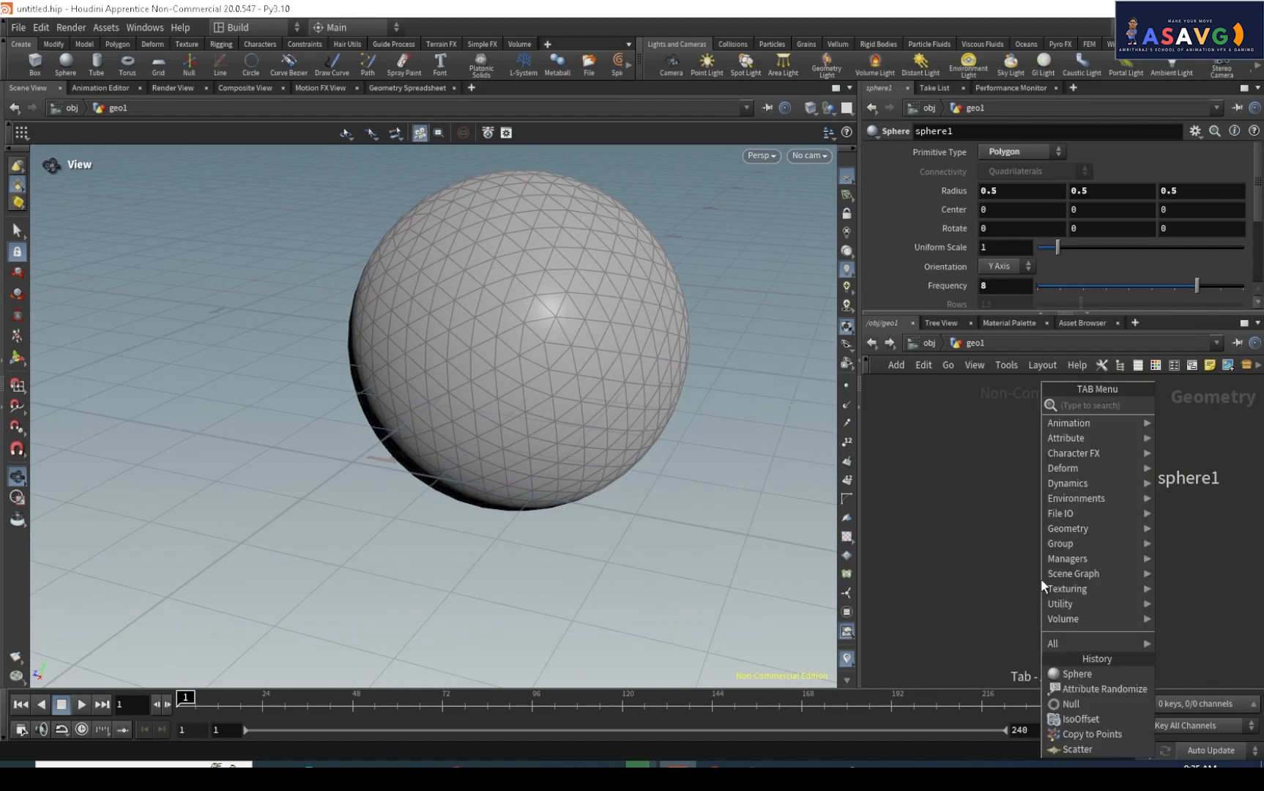
type("scat")
left_click(949, 407)
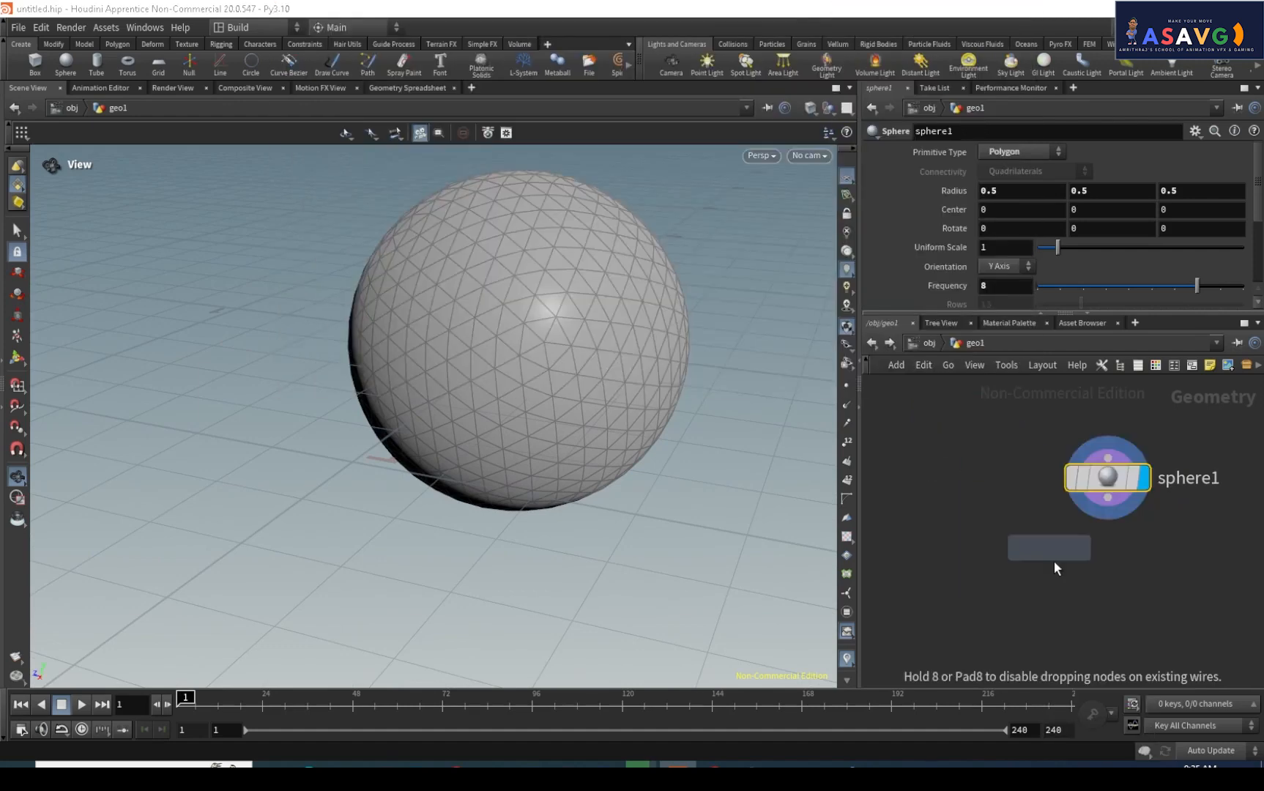
left_click(1054, 562)
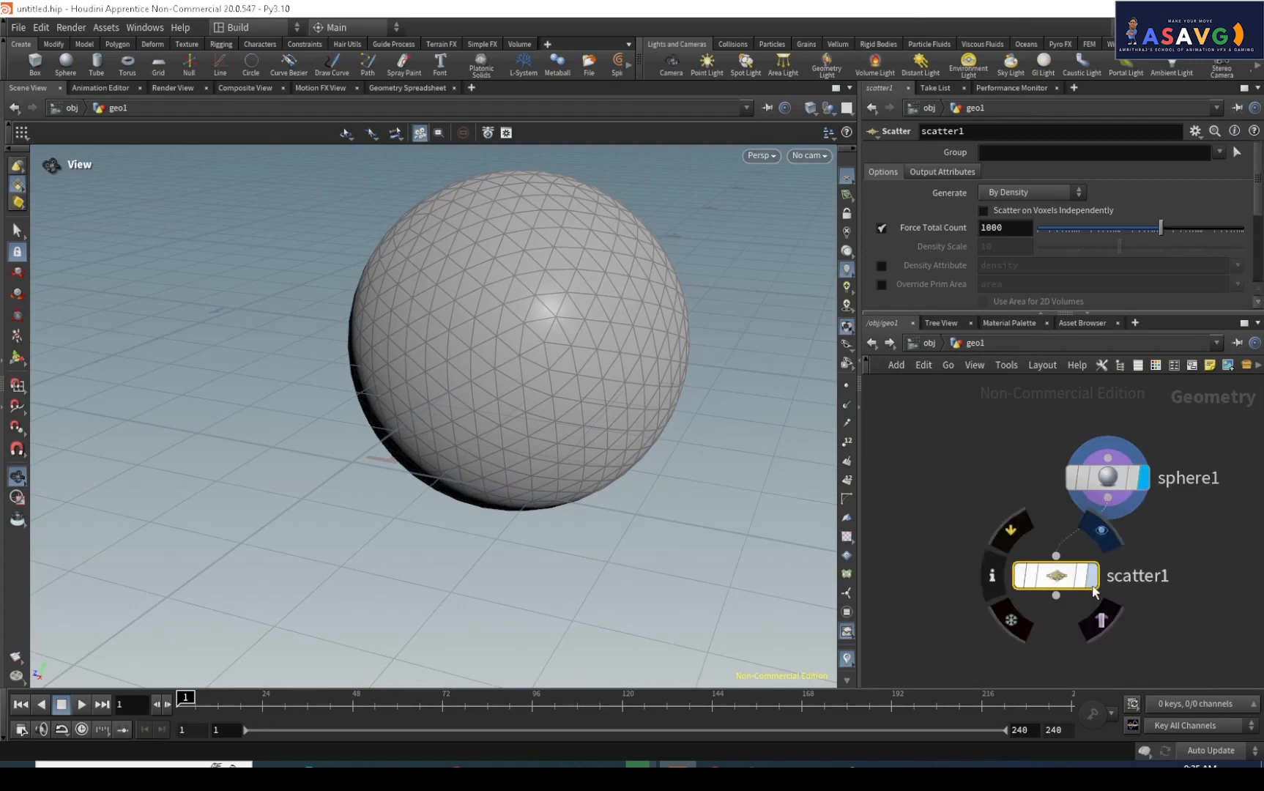
left_click(1091, 576)
left_click_drag(530, 451, 587, 432)
scroll(1186, 554, "down", 3)
Add a Copy to Points node and connect the scatter output to its target points input.
middle_click_drag(1028, 558, 969, 538)
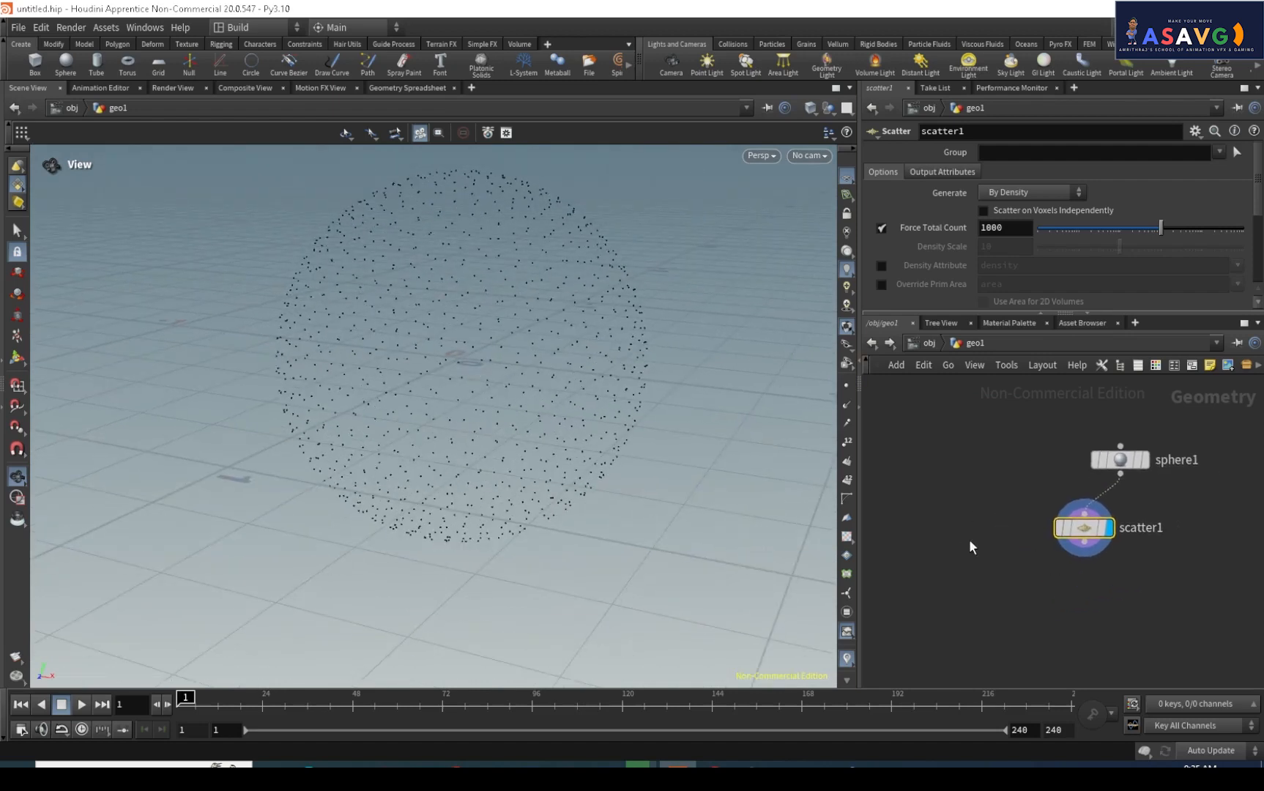
left_click(973, 617)
key("Tab")
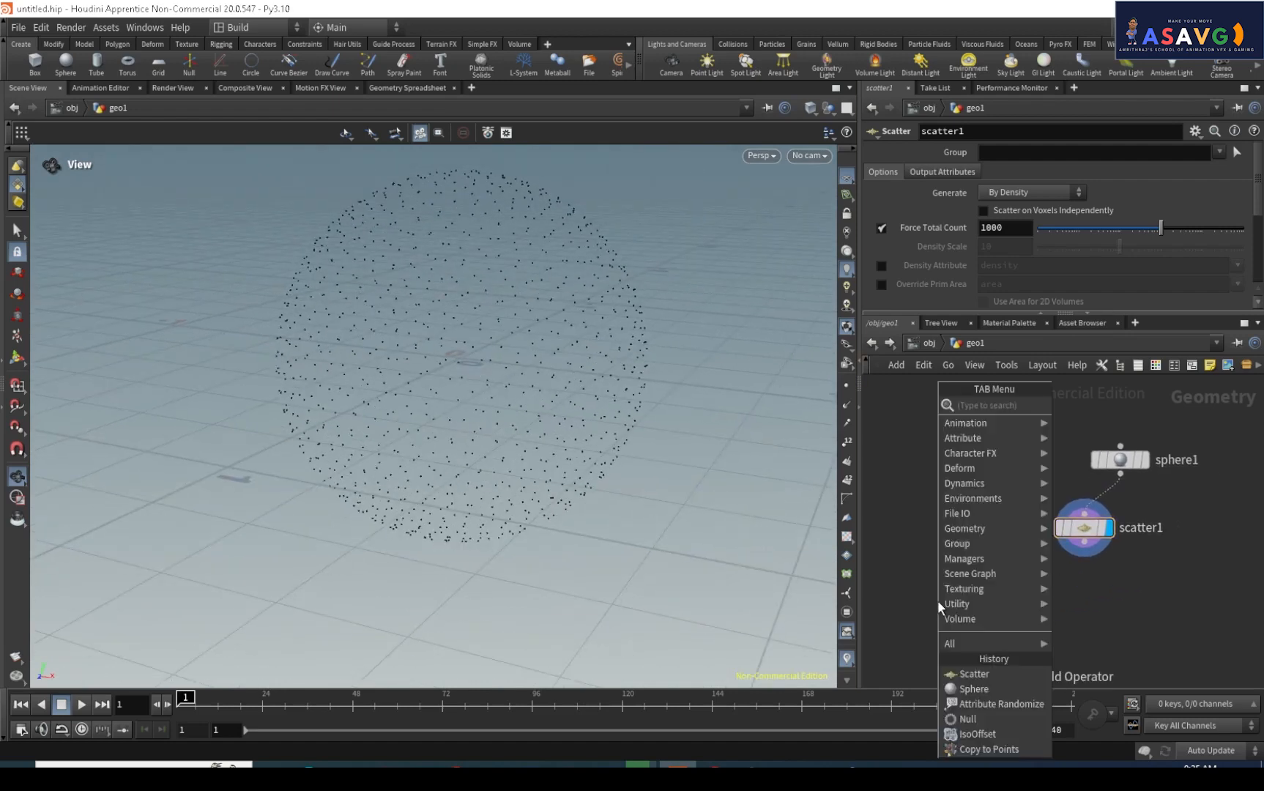
type("copy")
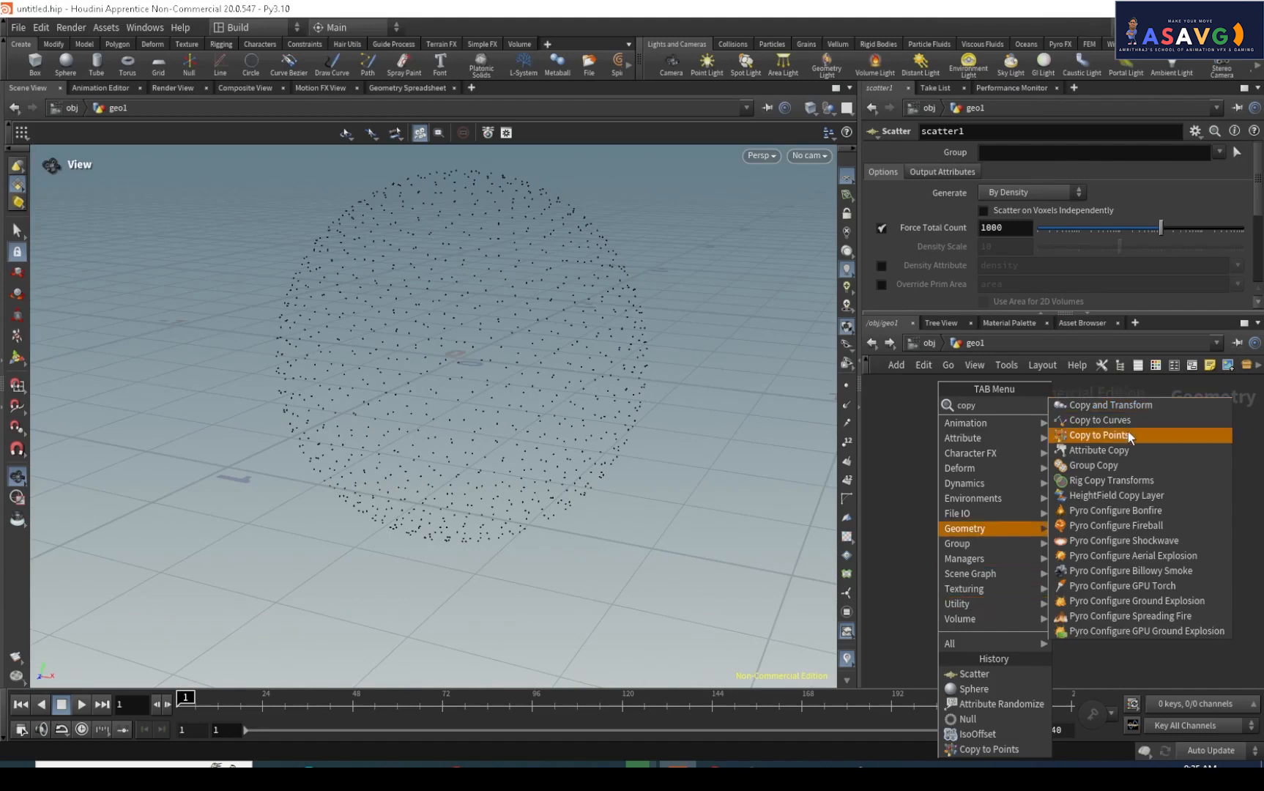
left_click(1107, 436)
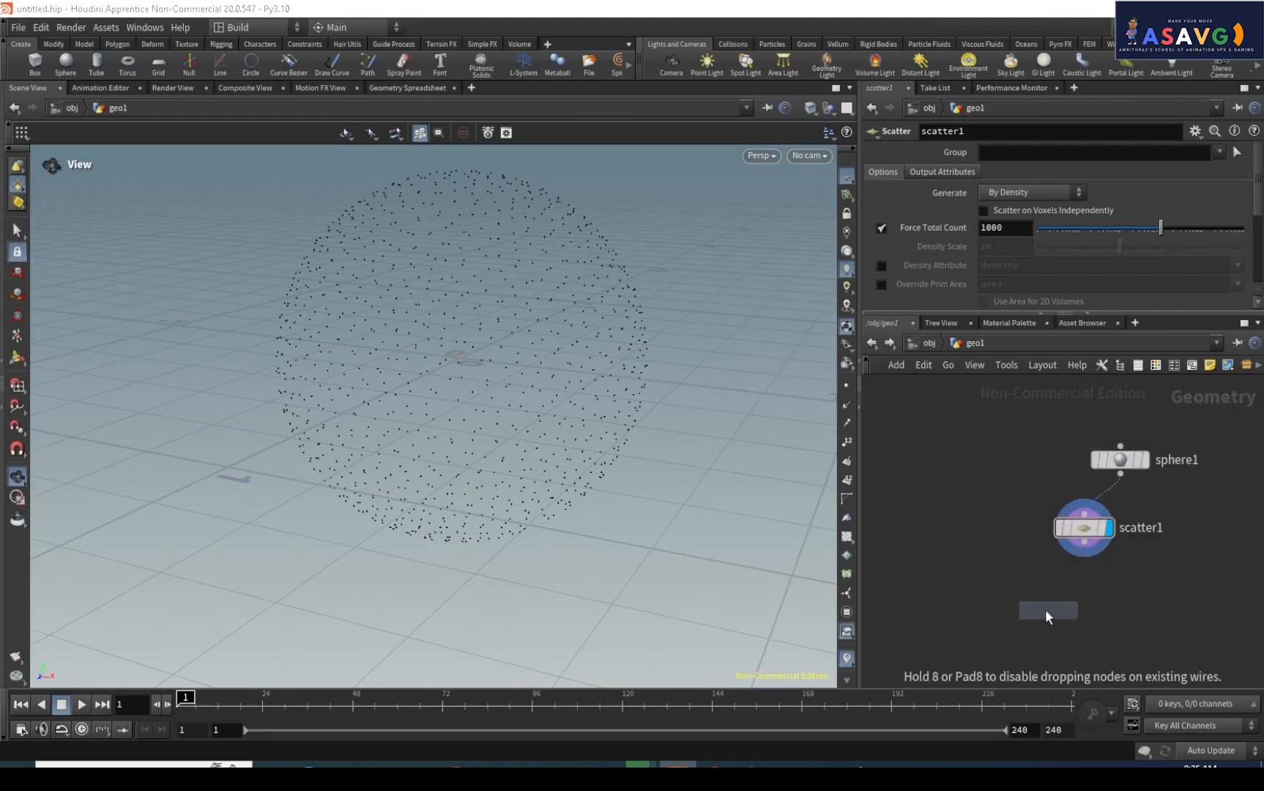
left_click(1046, 607)
left_click_drag(1084, 555, 1056, 591)
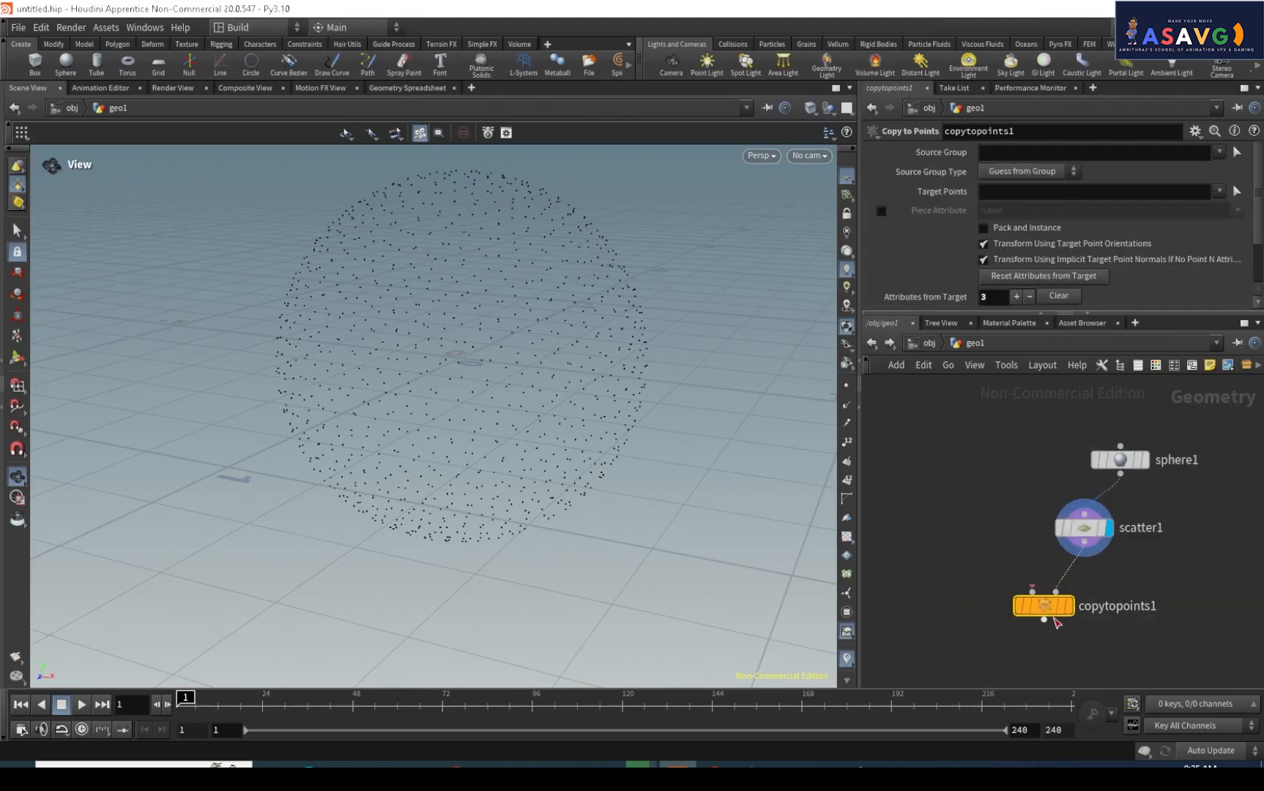
Add a second Sphere node beside the network chain and set its primitive type to Polygon.
key("Tab")
type("s")
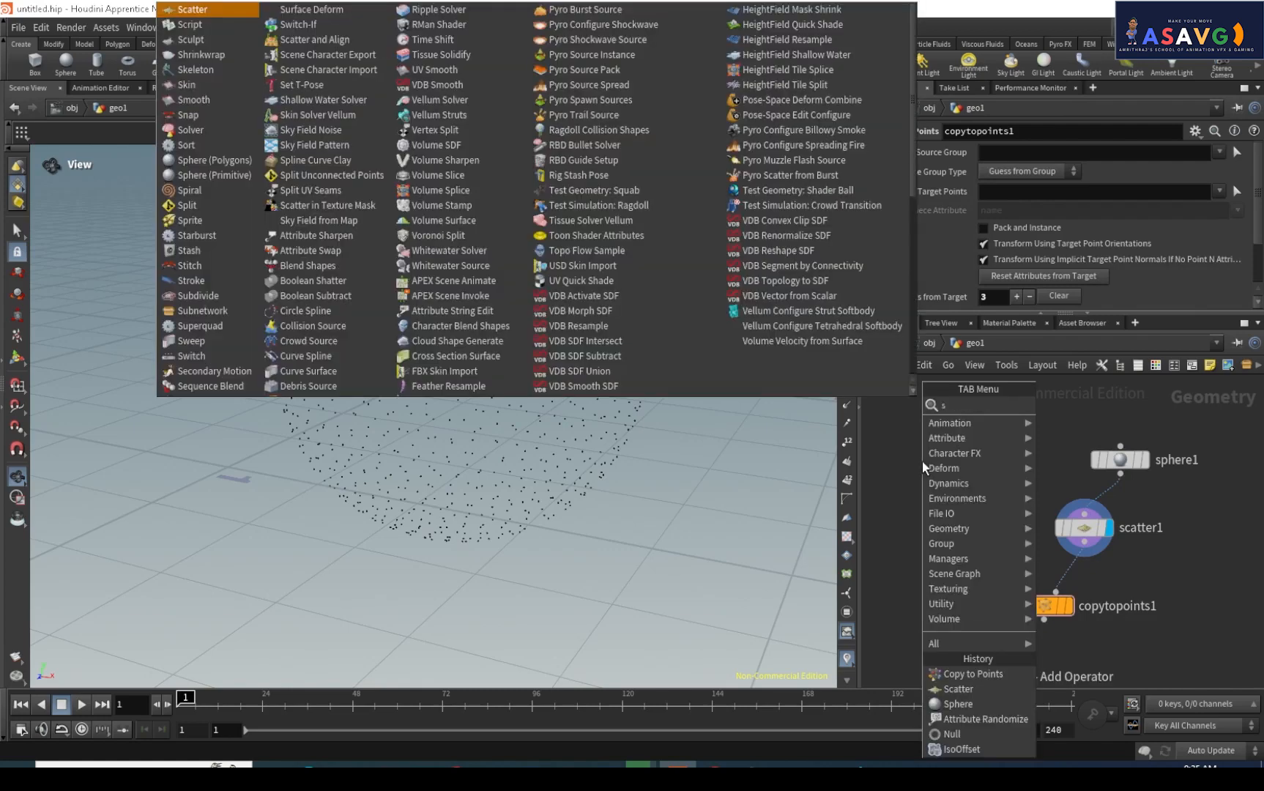
type("pher")
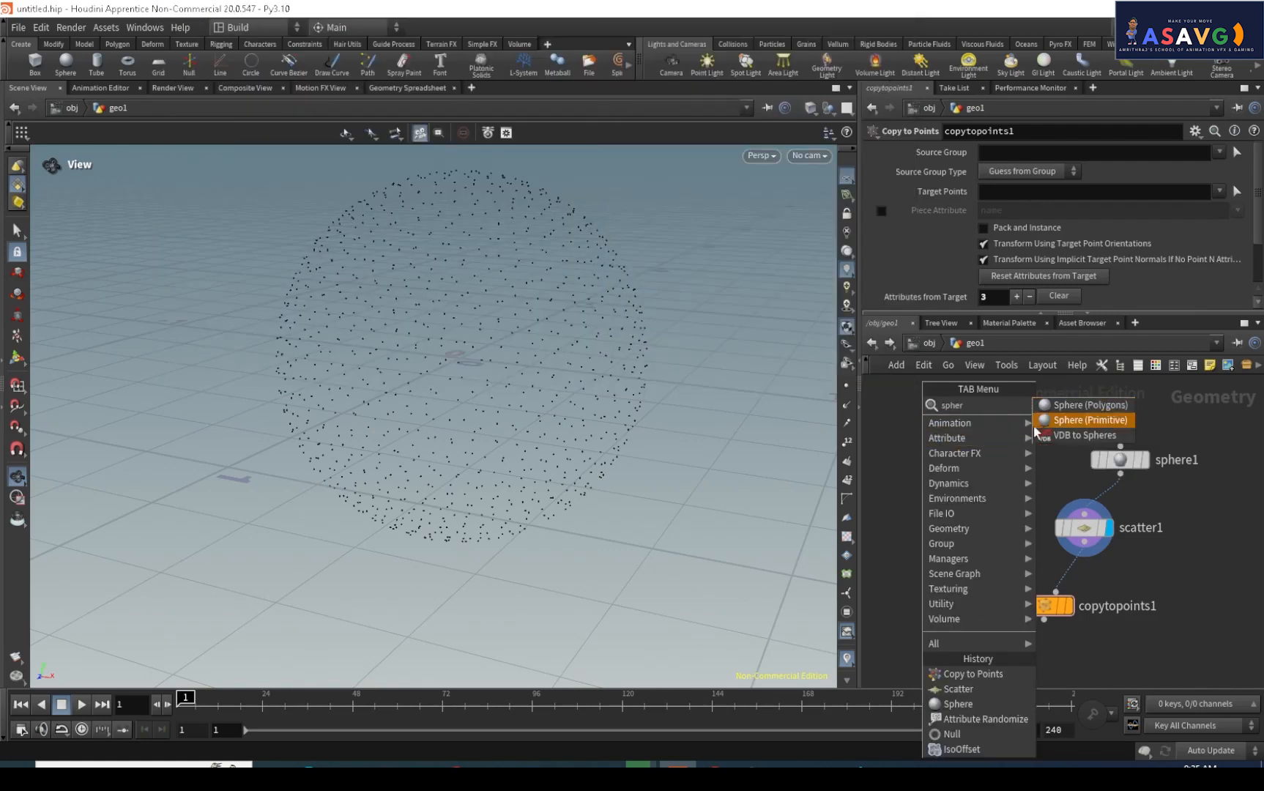
left_click(1066, 411)
left_click(958, 477)
scroll(961, 514, "up", 3)
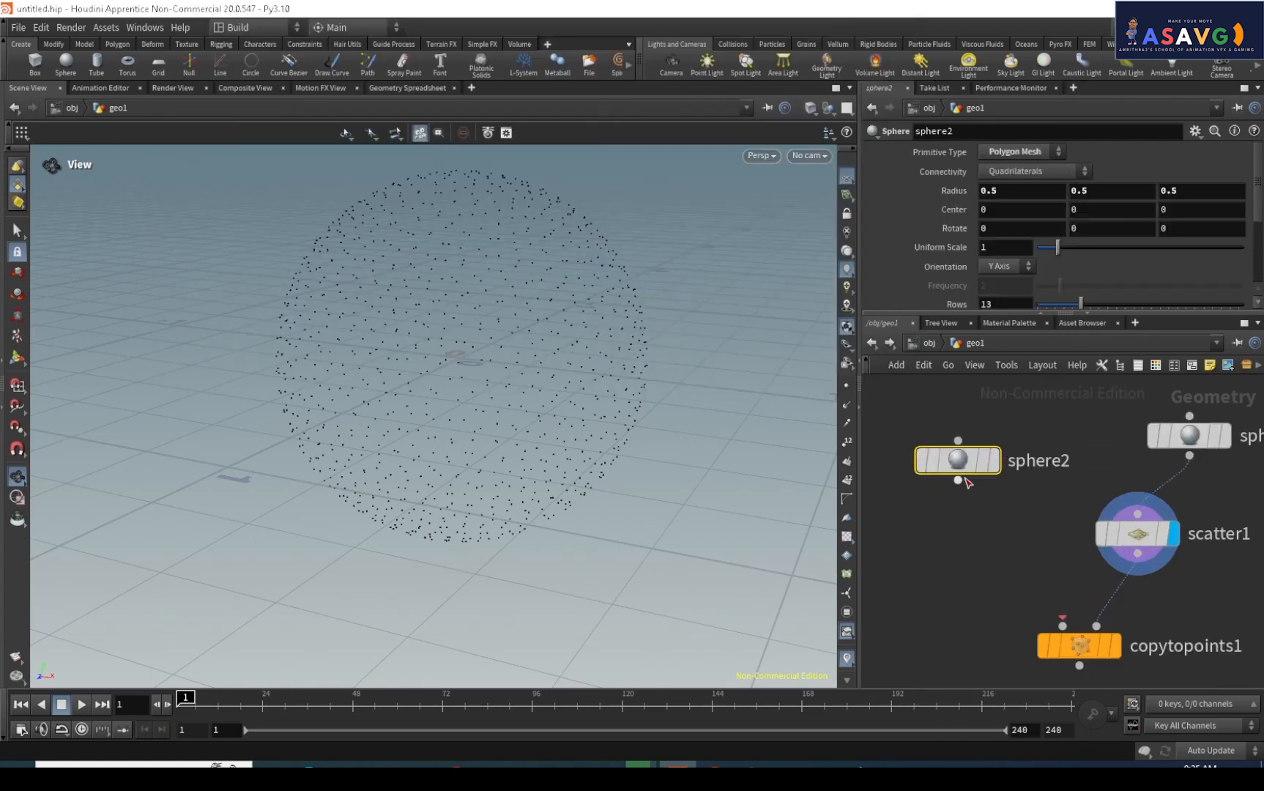
left_click(1020, 147)
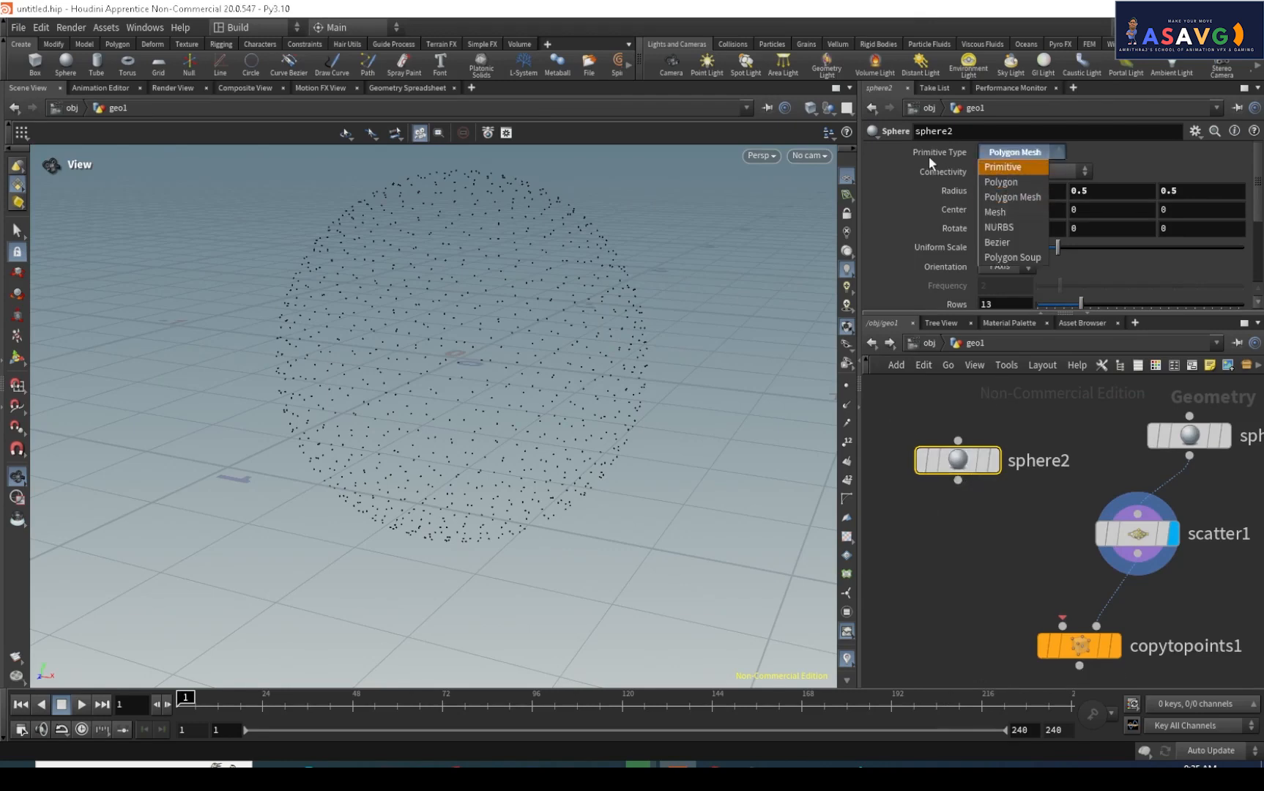
left_click(1000, 183)
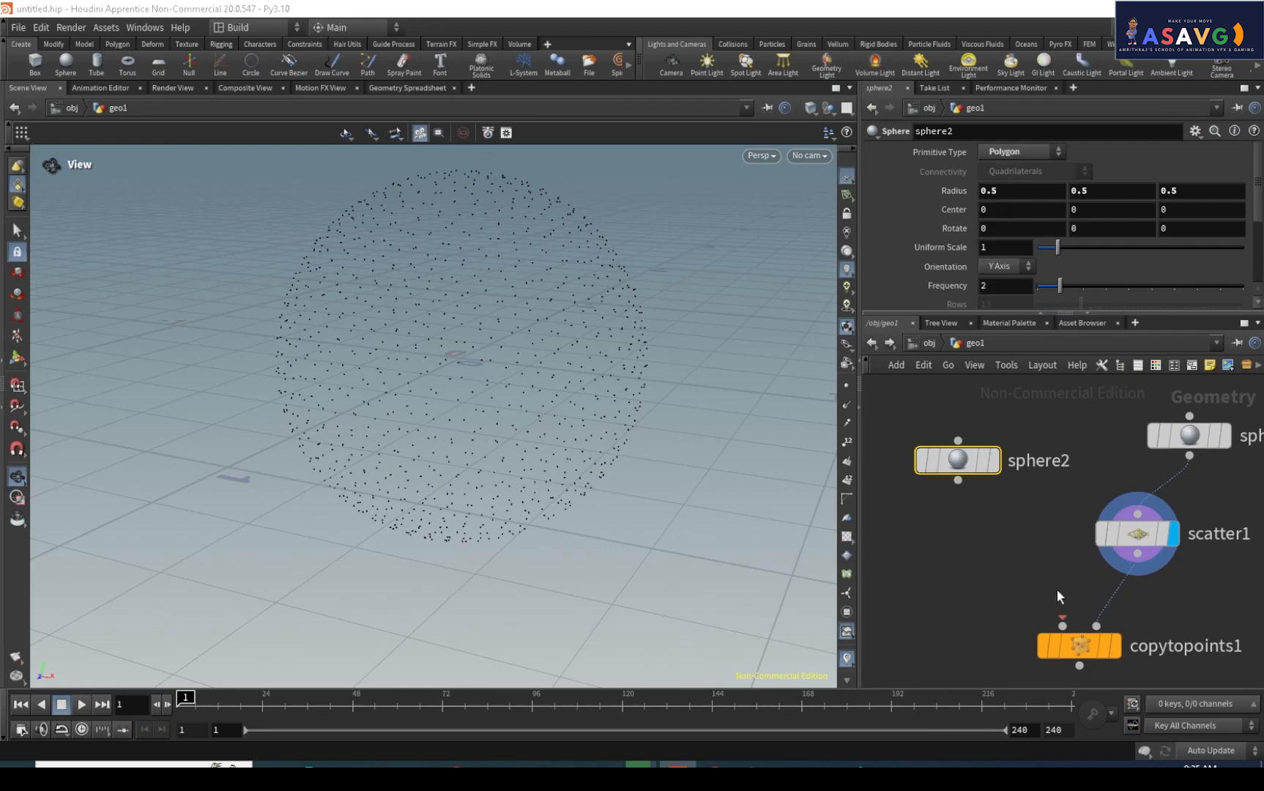
Connect the second sphere to the geometry input of Copy to Points and display the copied result.
middle_click_drag(1027, 589, 1033, 568)
left_click_drag(963, 463, 1068, 604)
middle_click_drag(1177, 633, 1157, 551)
left_click(1101, 551)
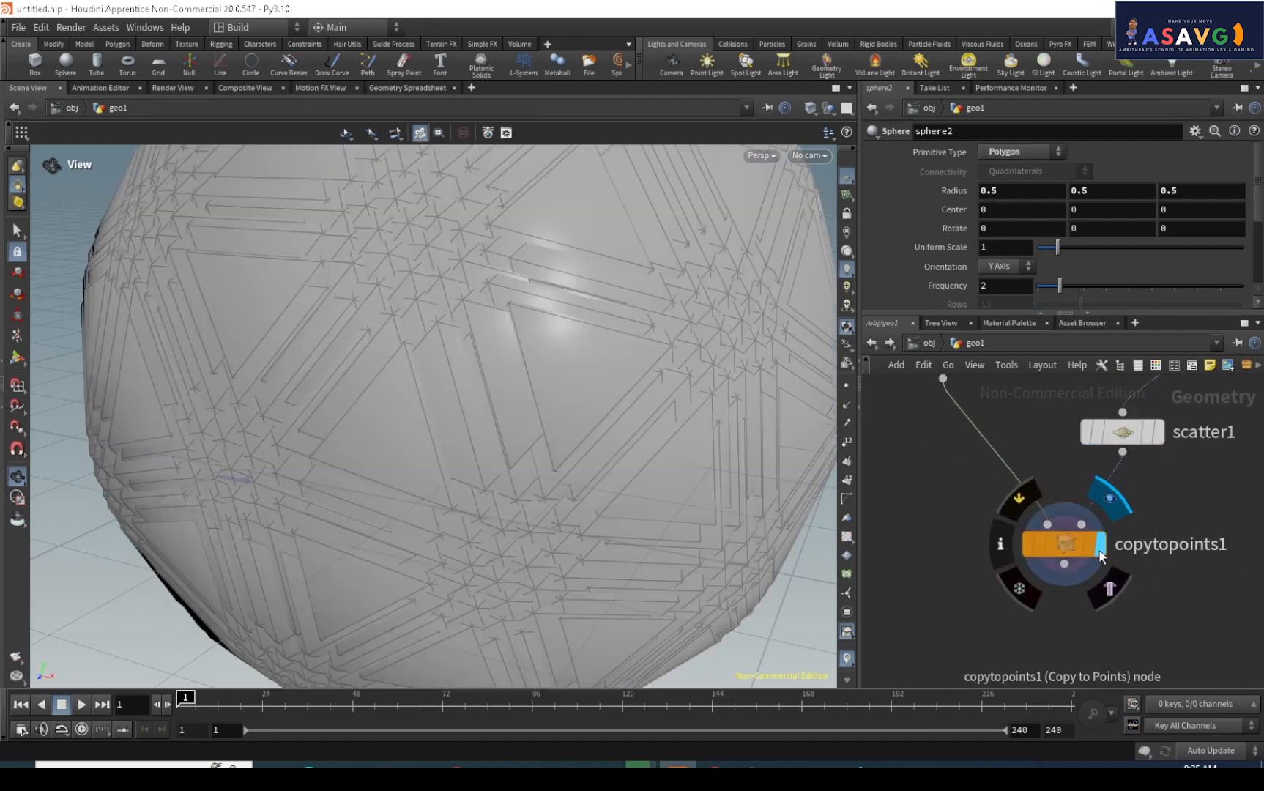
scroll(596, 421, "down", 4)
scroll(1091, 498, "down", 2)
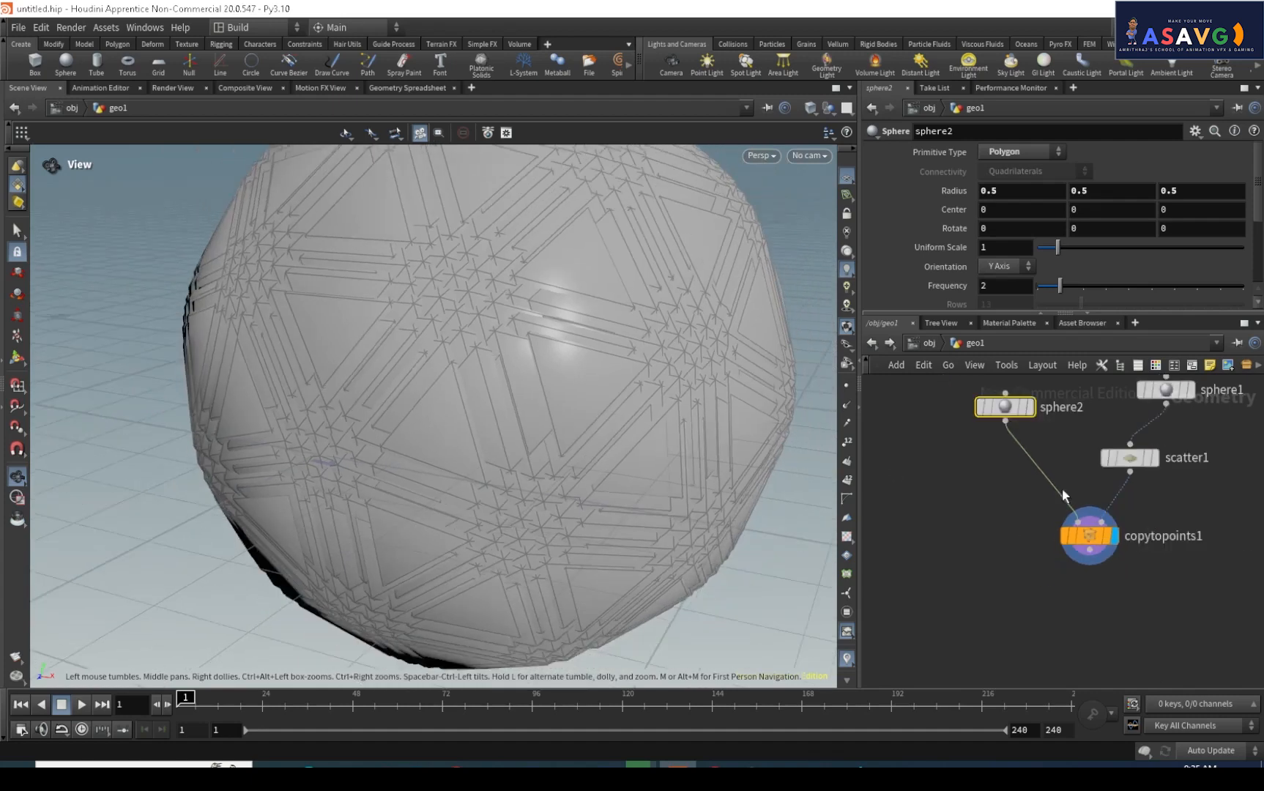
Set the second sphere's uniform scale to 0.2.
middle_click_drag(1062, 487, 1036, 560)
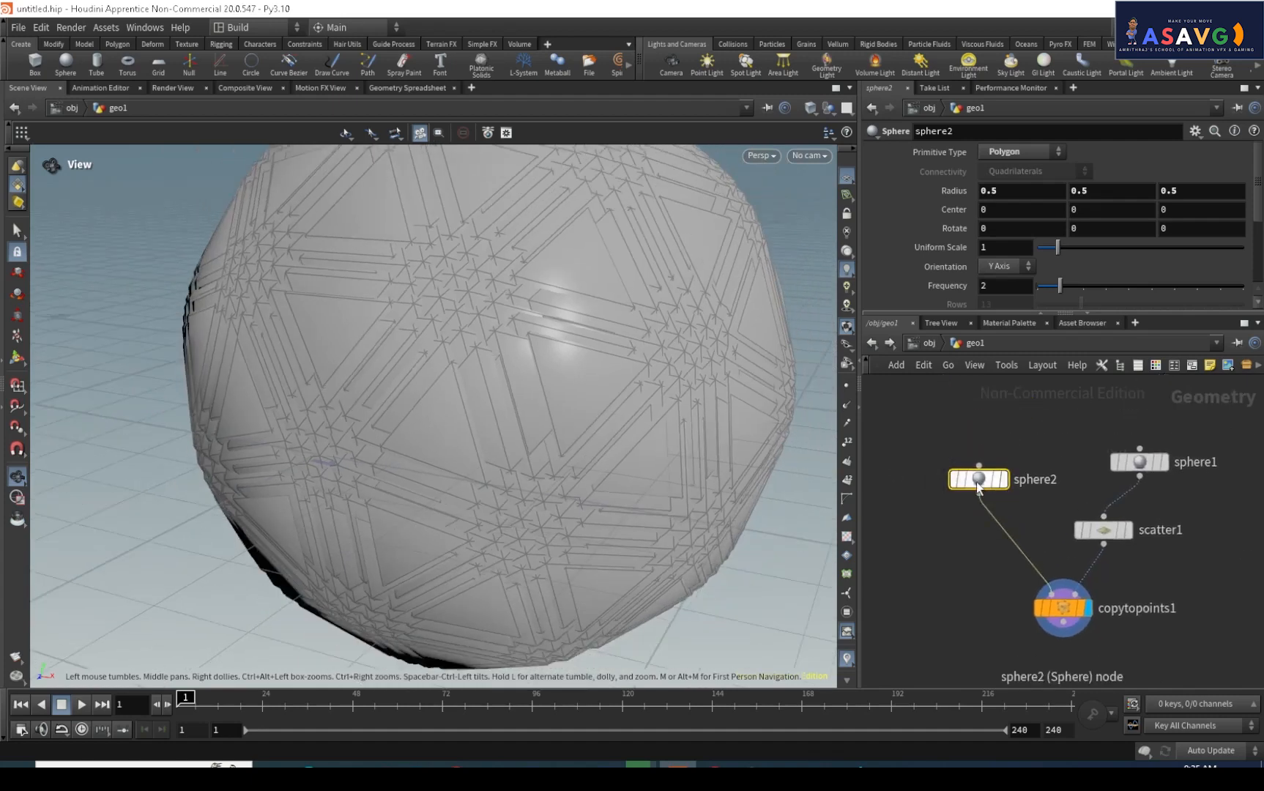
left_click(1007, 246)
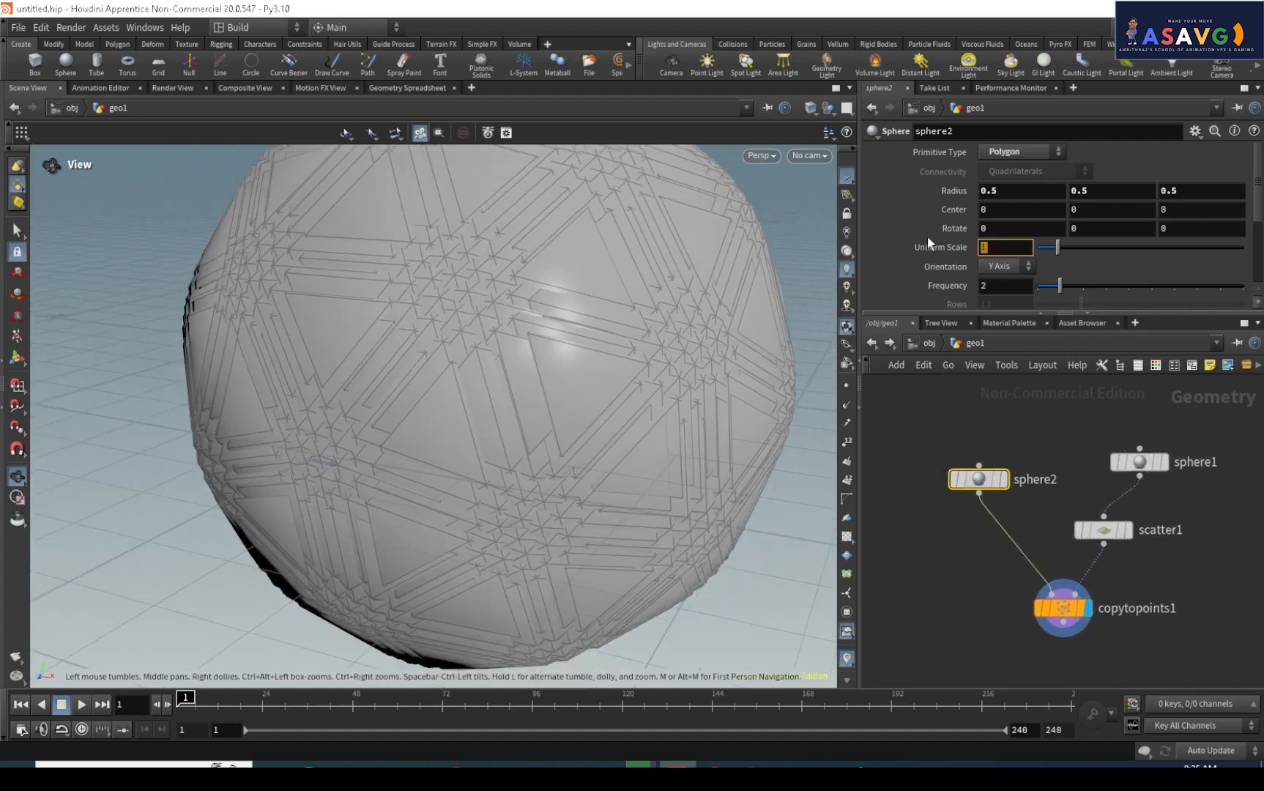
type("0.2")
key("Return")
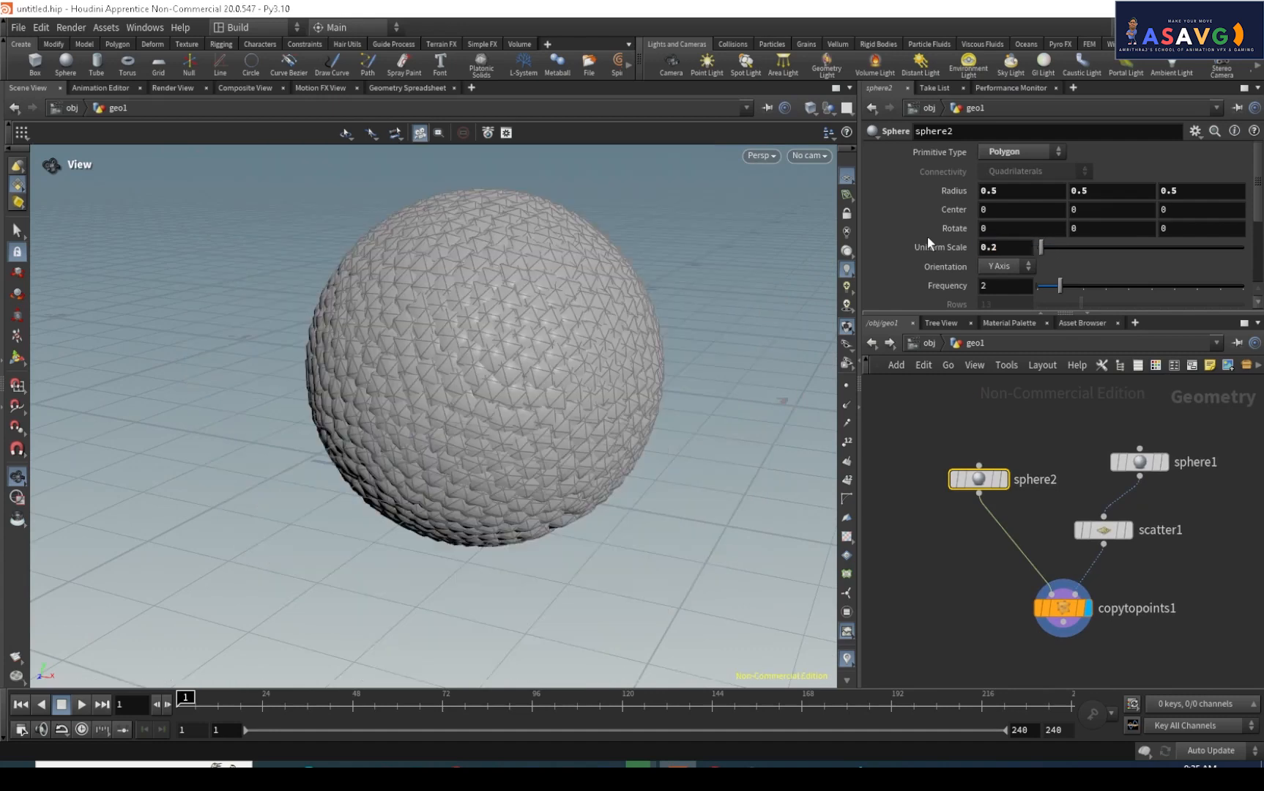
left_click_drag(629, 414, 667, 452)
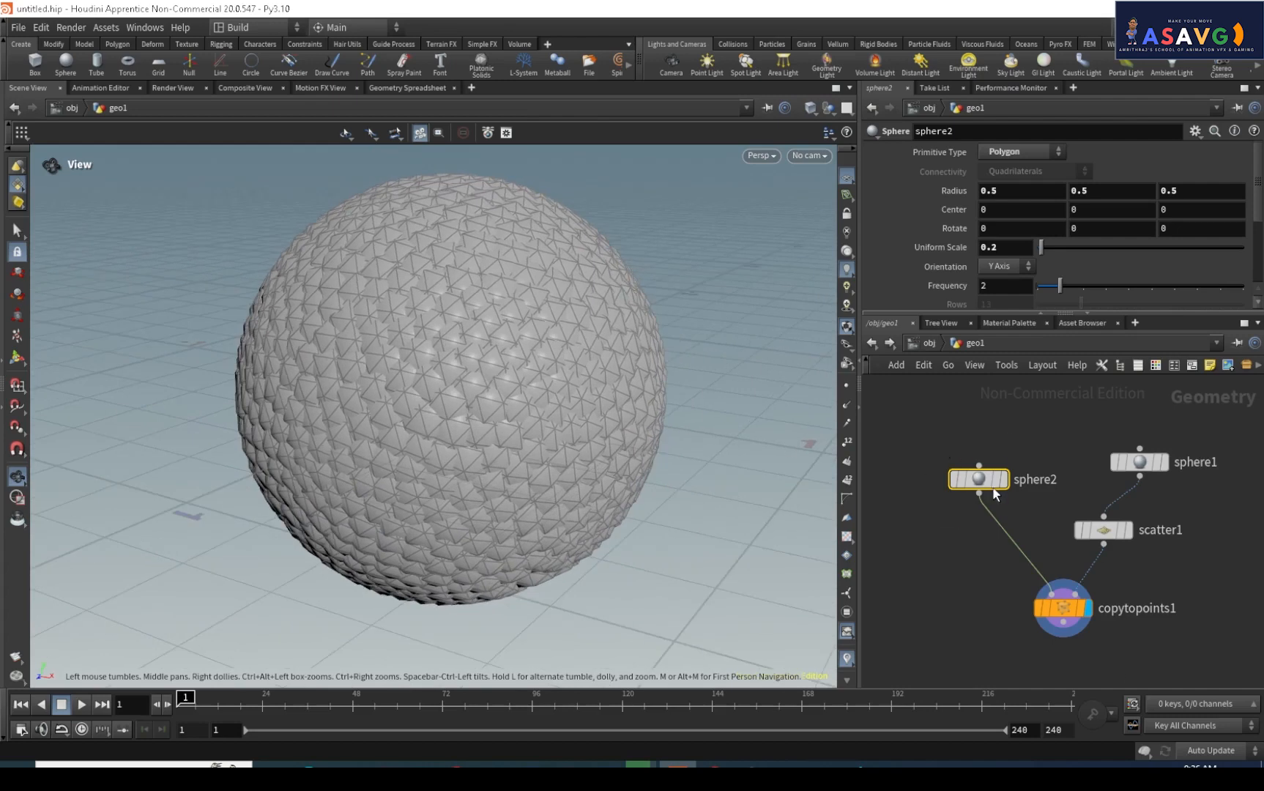
Move the sphere2 node farther from the chain, try a higher frequency on it, and undo the frequency change.
left_click_drag(991, 484, 941, 453)
mouse_move(1082, 288)
left_mouse_down()
mouse_move(1101, 286)
mouse_move(1045, 295)
mouse_move(1087, 283)
left_mouse_up()
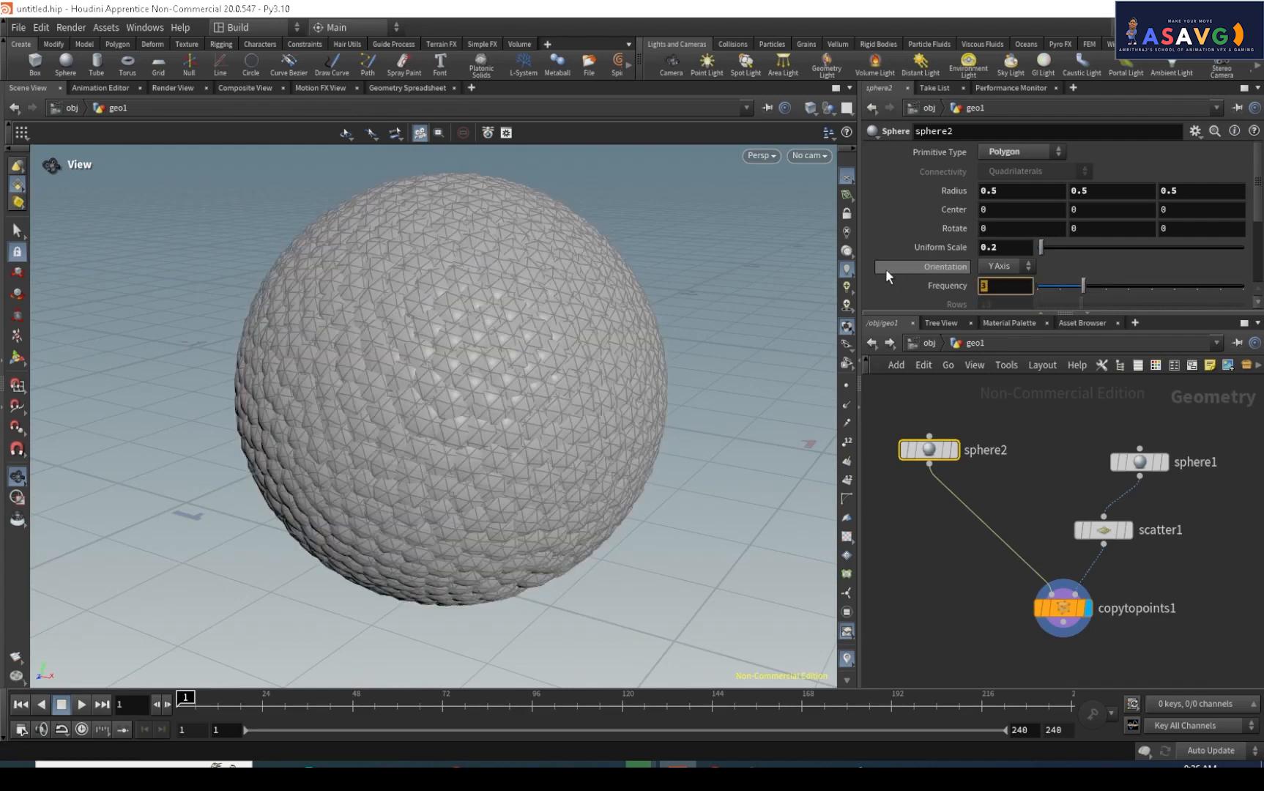
key("ctrl+z")
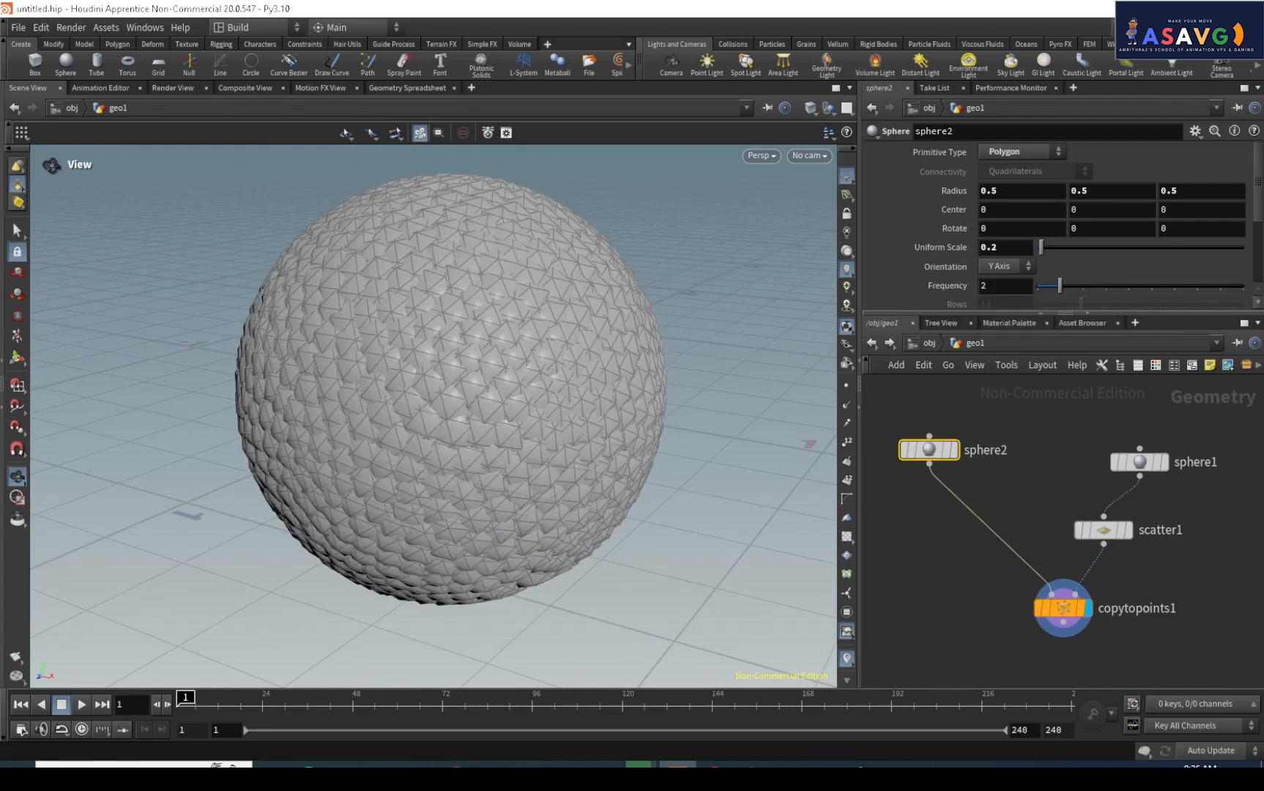
Set sphere1's uniform scale to 0.2, then try a larger scale and undo it.
left_click(1140, 462)
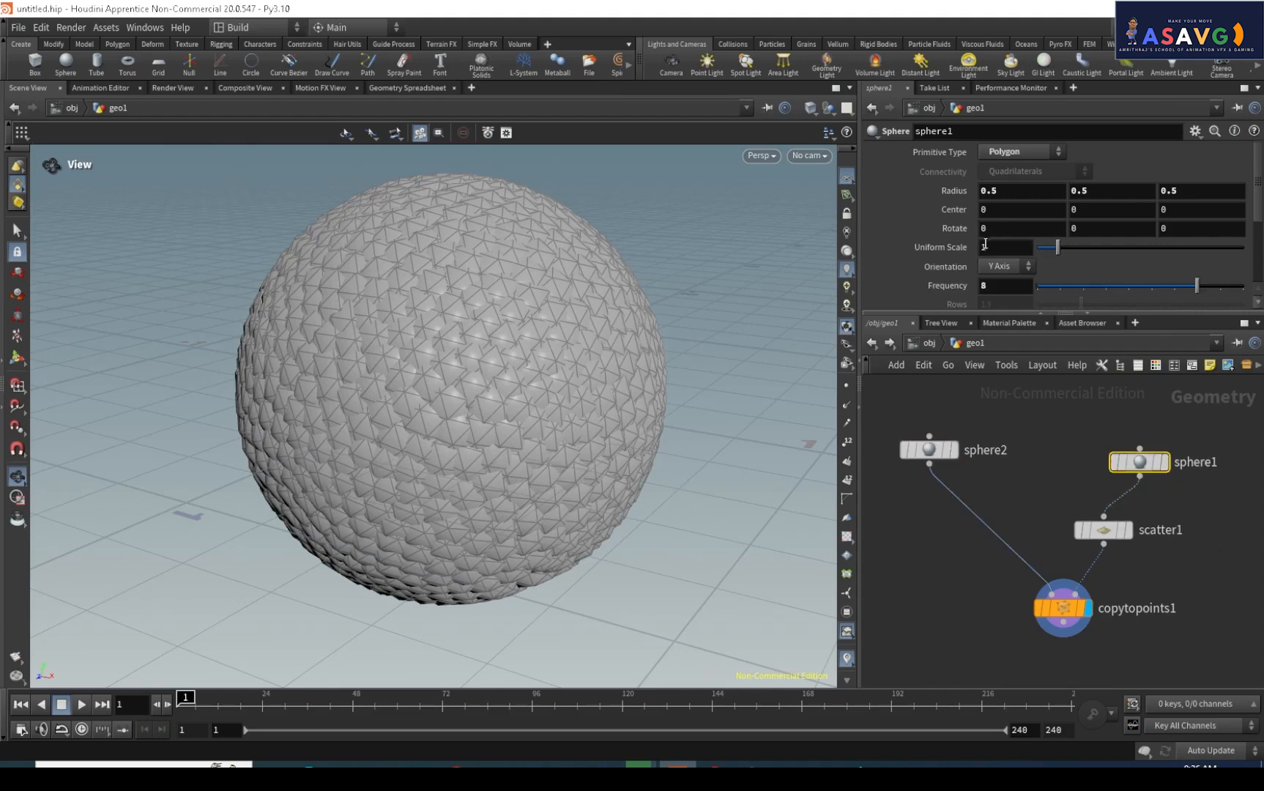
type("0.2")
key("Return")
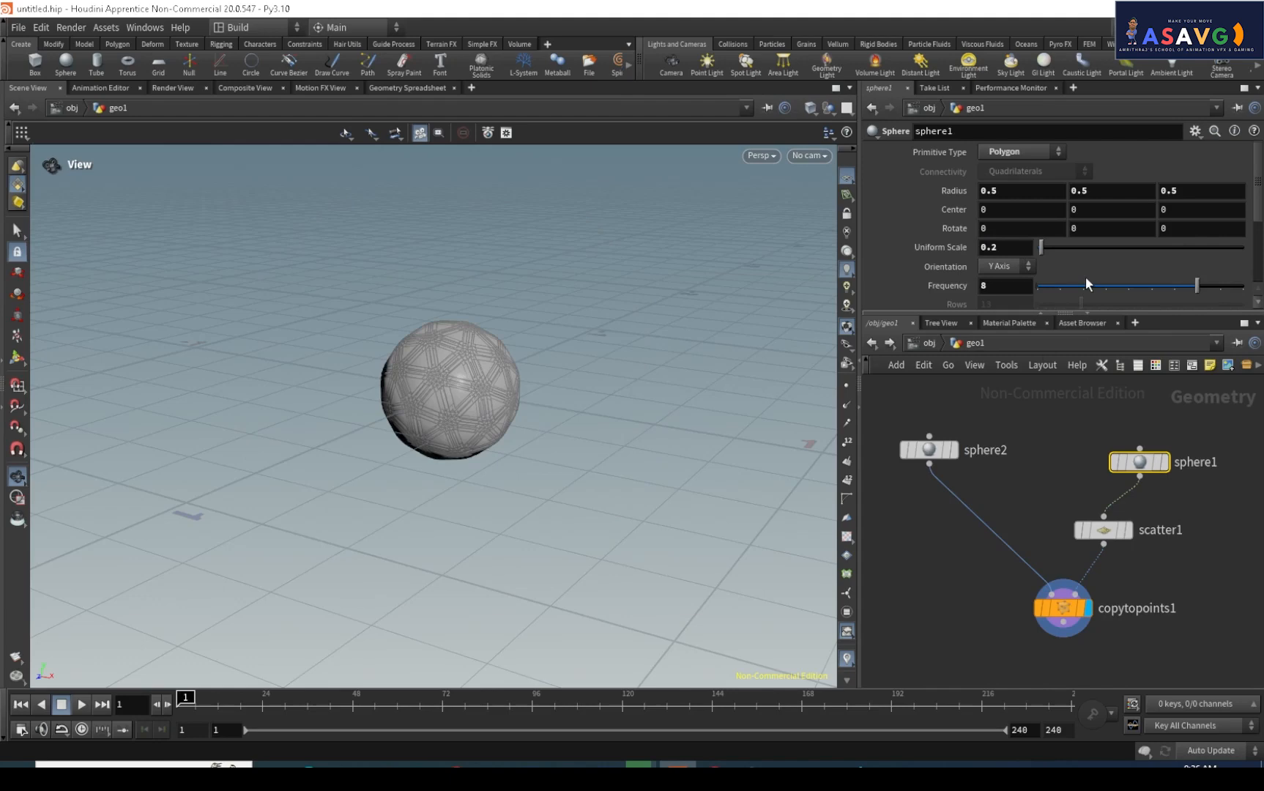
left_click_drag(1041, 247, 1084, 251)
key("ctrl+z")
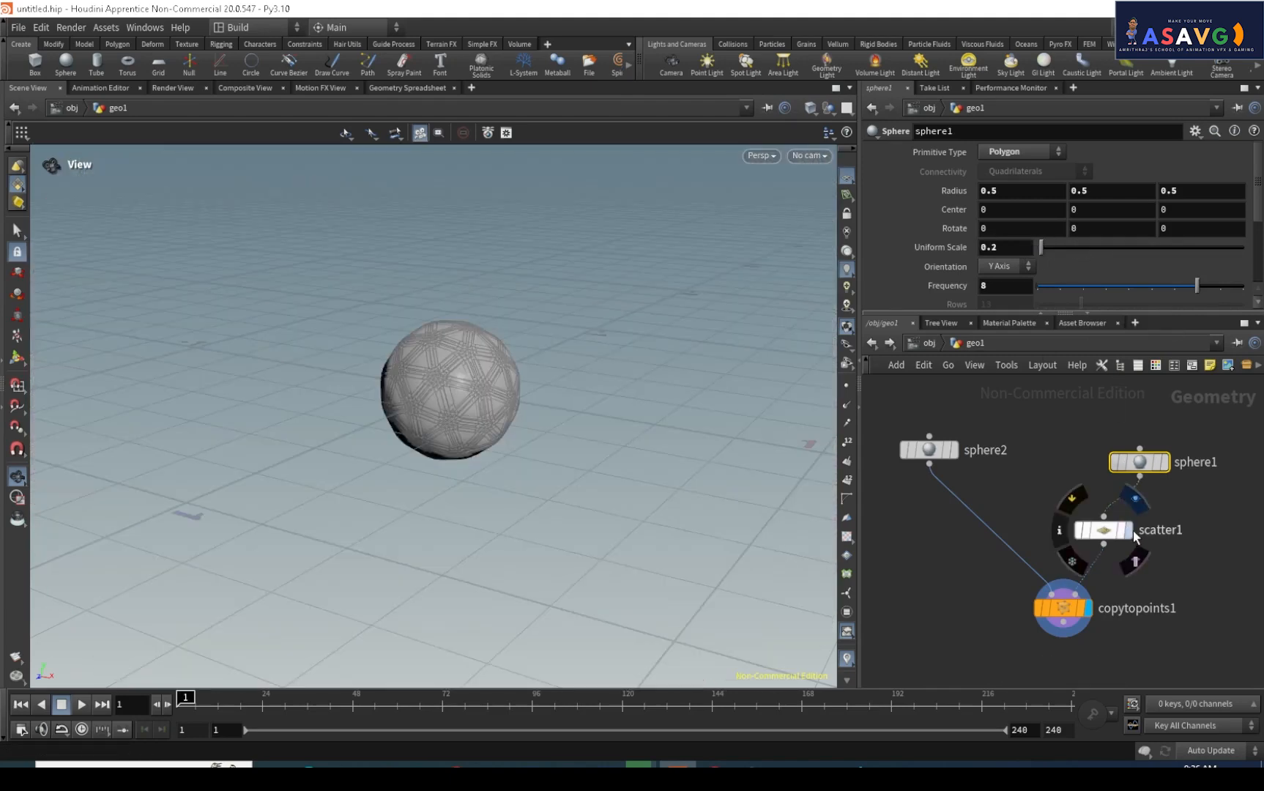
Display only the scattered points for inspection, then switch the display back to Copy to Points.
left_click(1127, 532)
scroll(478, 393, "up", 5)
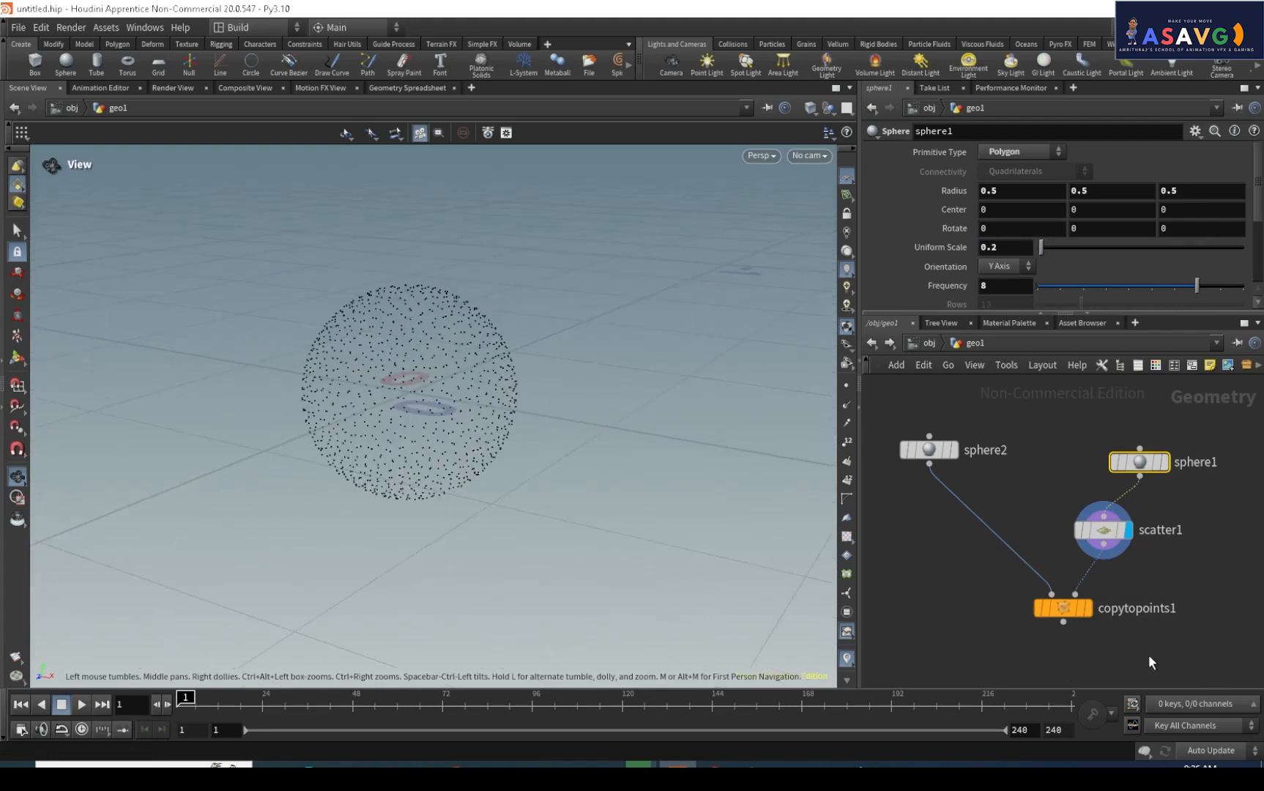
left_click(1089, 608)
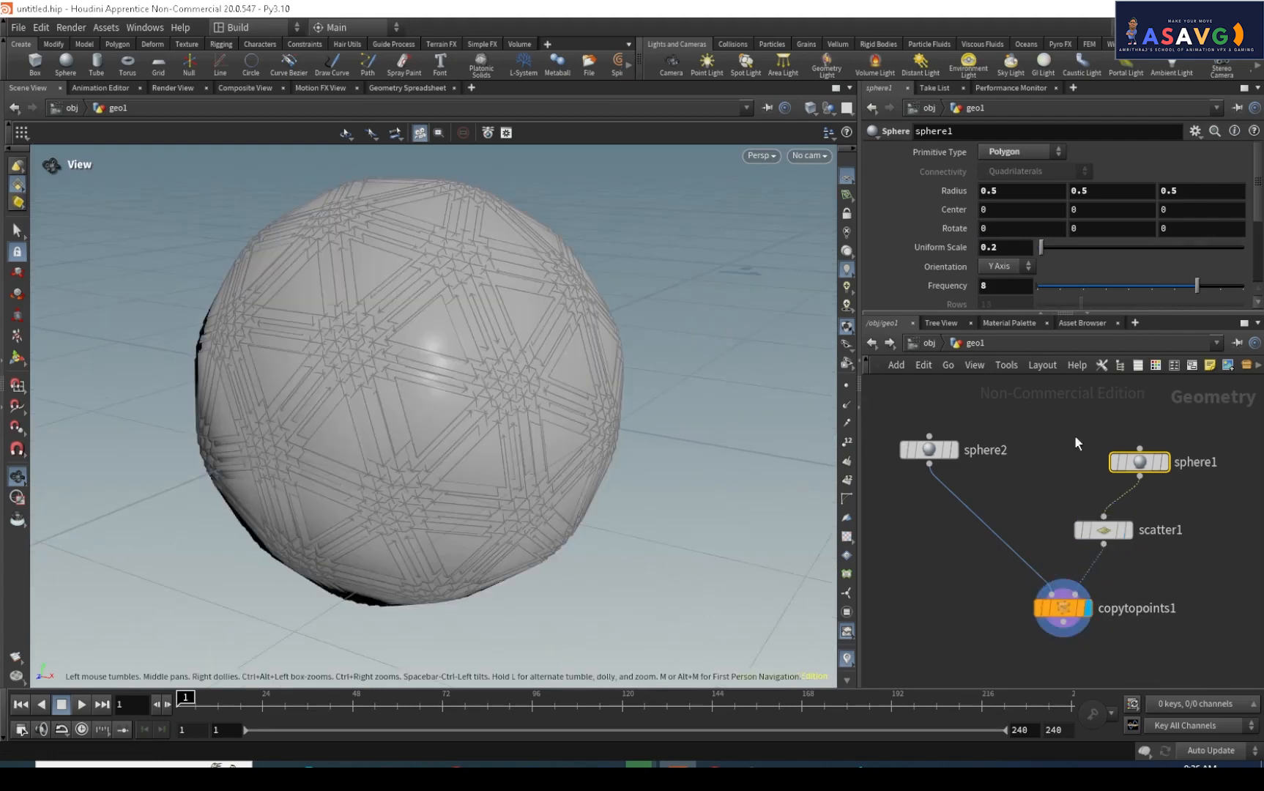
Increase sphere2's uniform scale to 0.62 after comparing the parameters of both spheres.
left_click(928, 454)
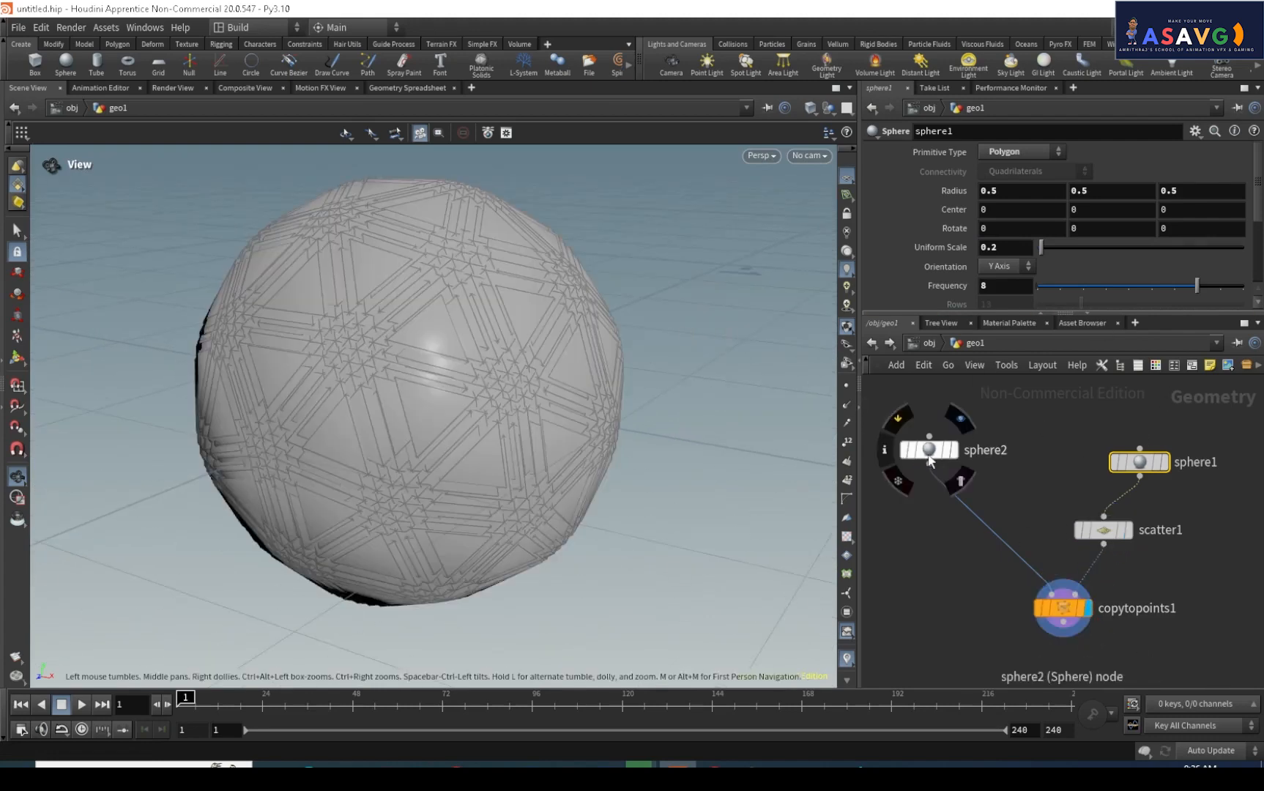
left_click(1140, 462)
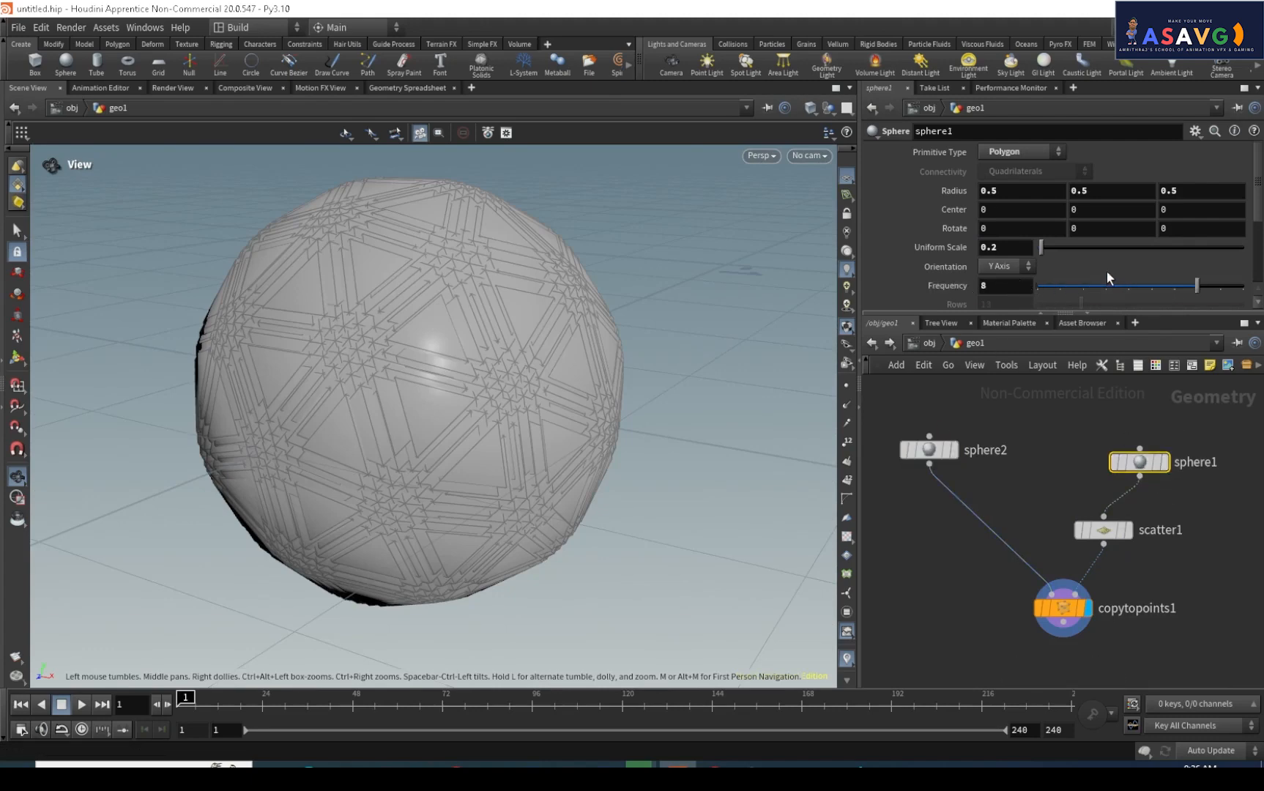
left_click(919, 454)
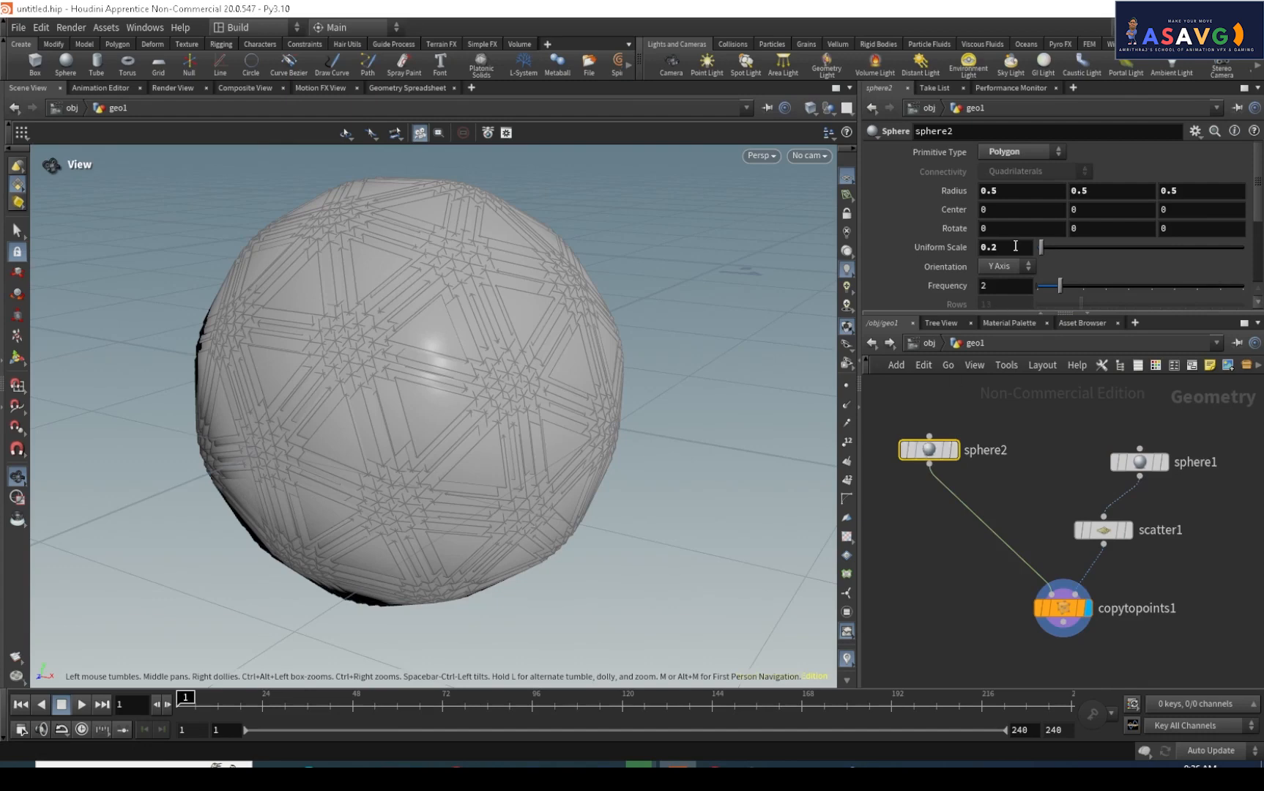
mouse_move(1040, 247)
left_mouse_down()
mouse_move(1103, 250)
mouse_move(1050, 252)
left_mouse_up()
scroll(579, 405, "down", 10)
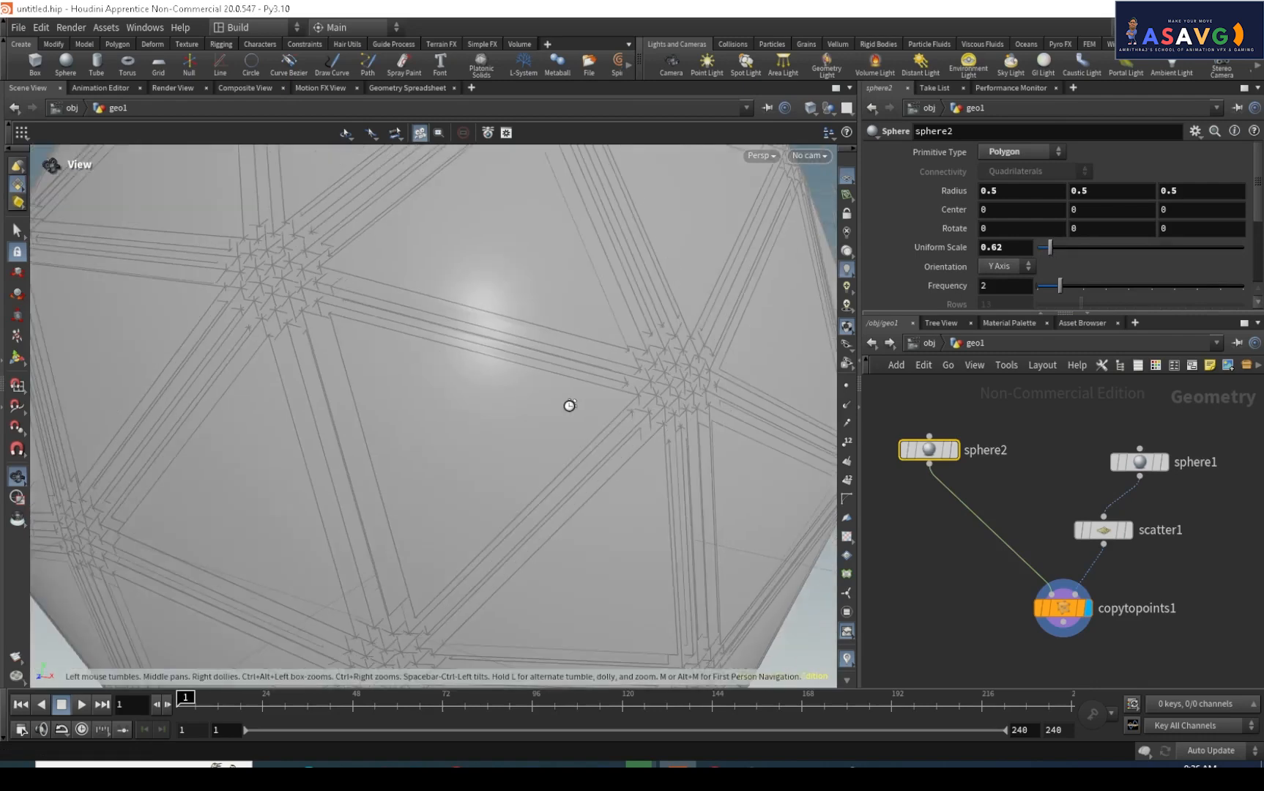
Set the Scatter node's forced total count to 70.
left_click(1098, 533)
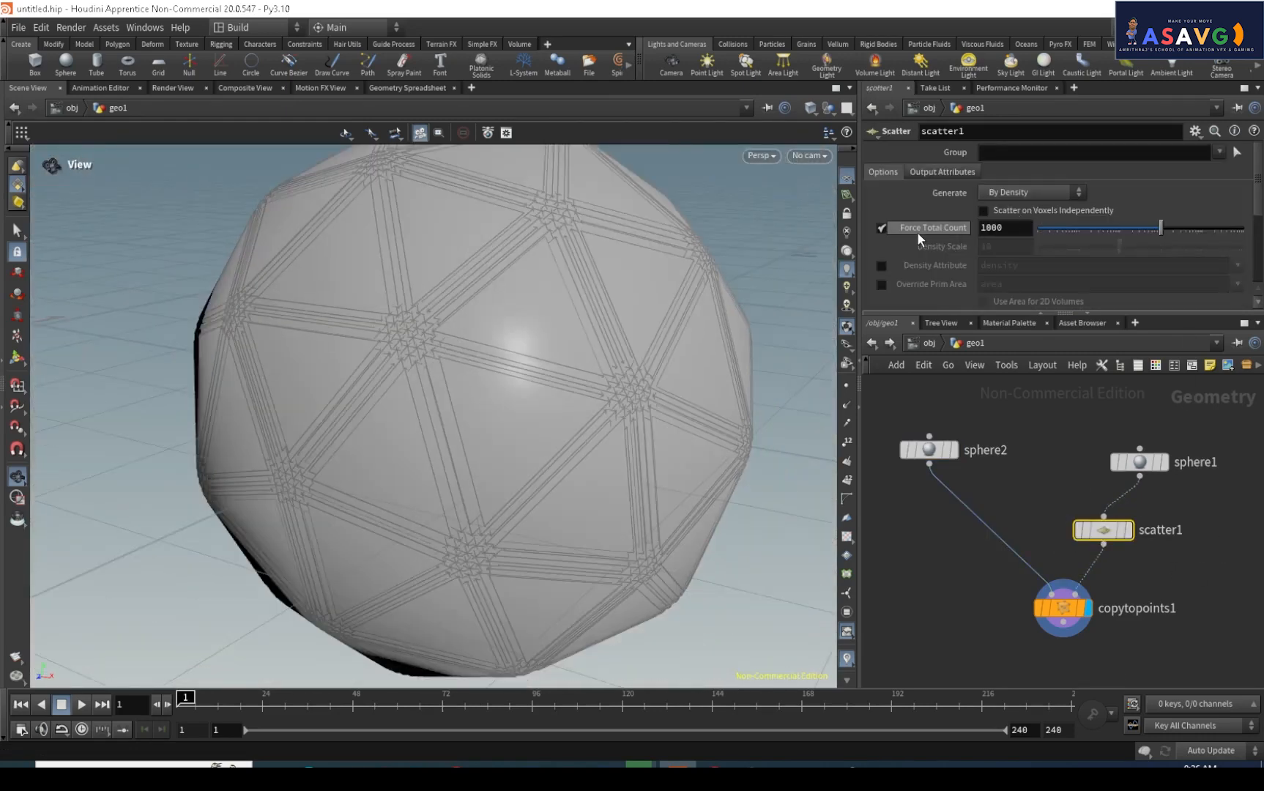
double_click(1011, 228)
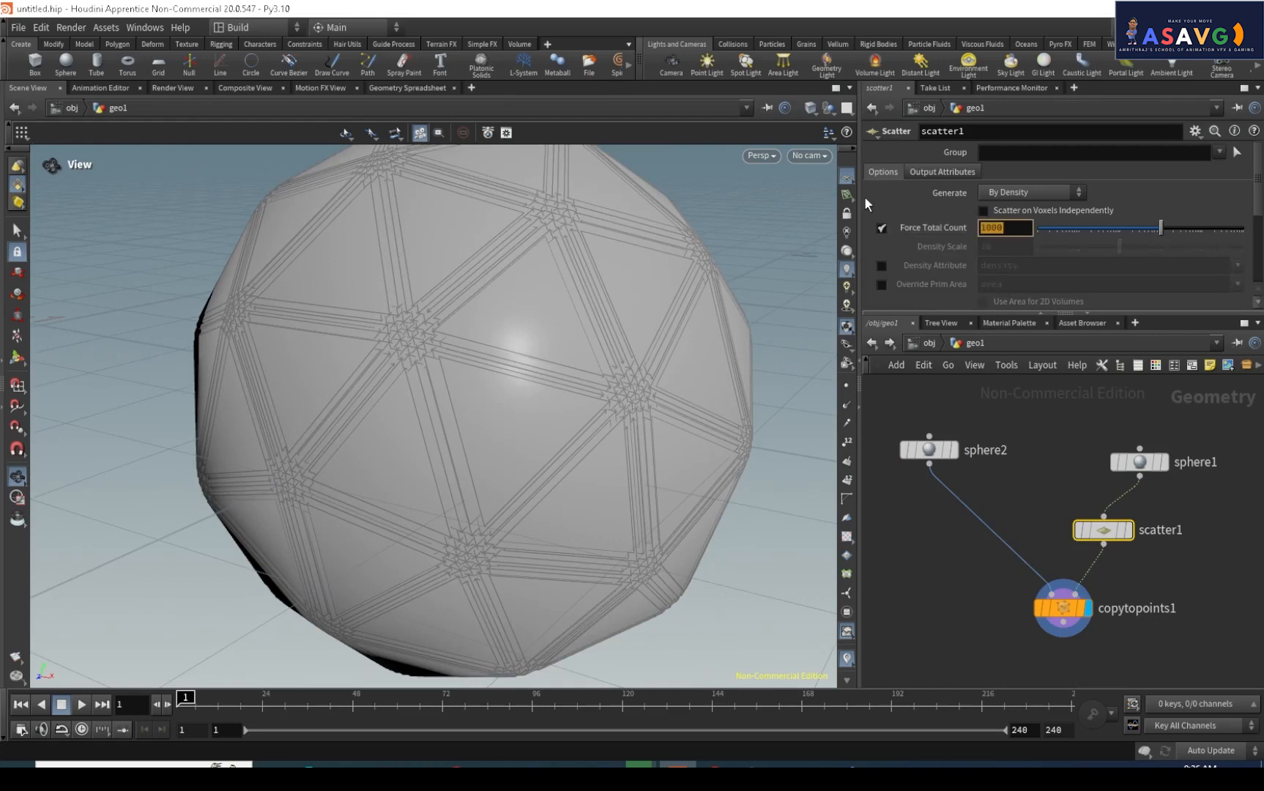
type("70")
key("Return")
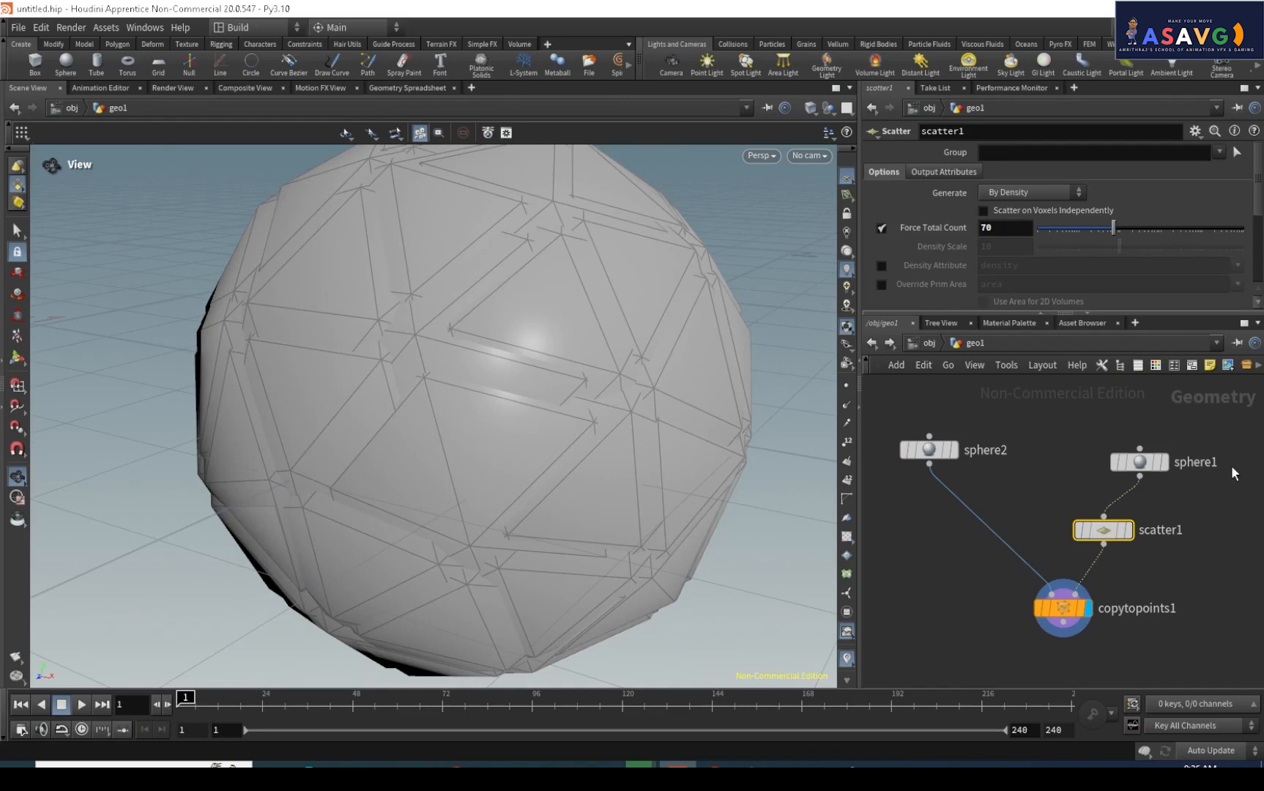
Spread the copied spheres apart by raising sphere1's uniform scale to 2.67 and further to 5.09.
left_click(929, 450)
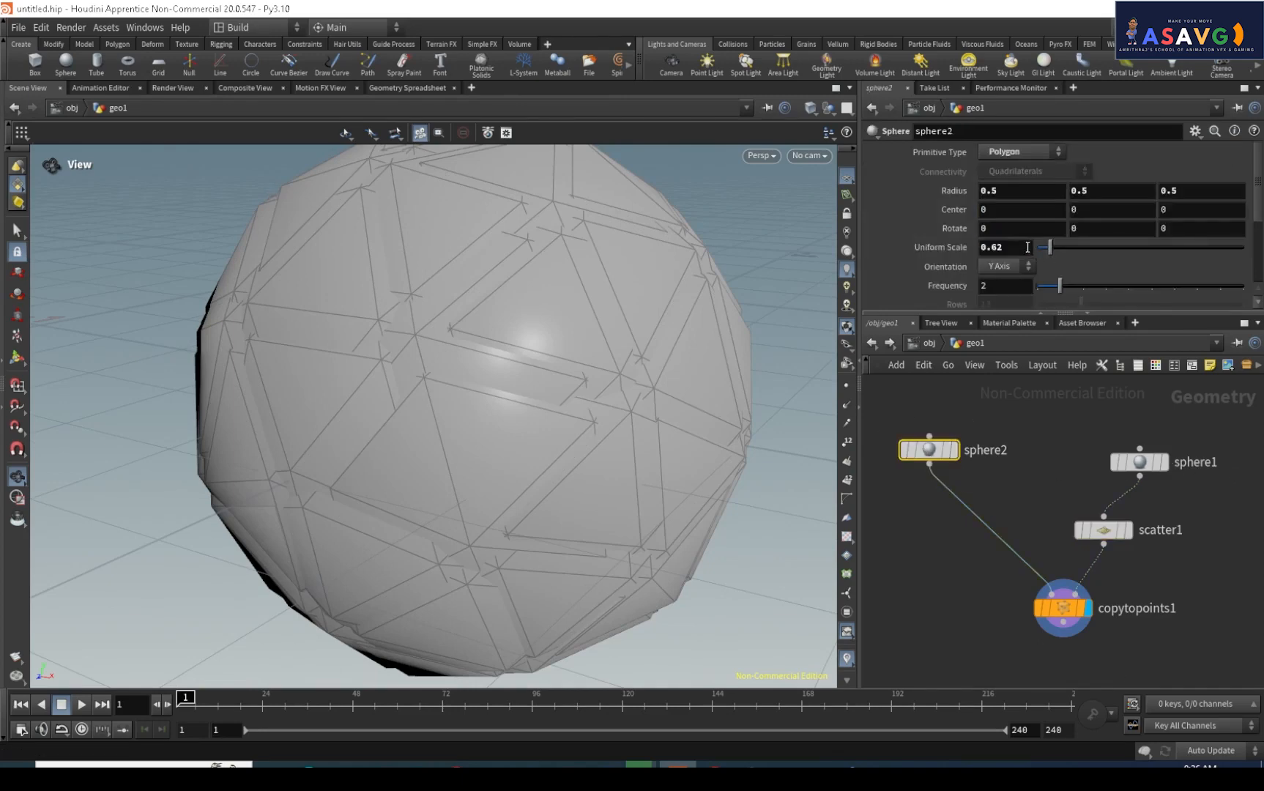
left_click(1143, 461)
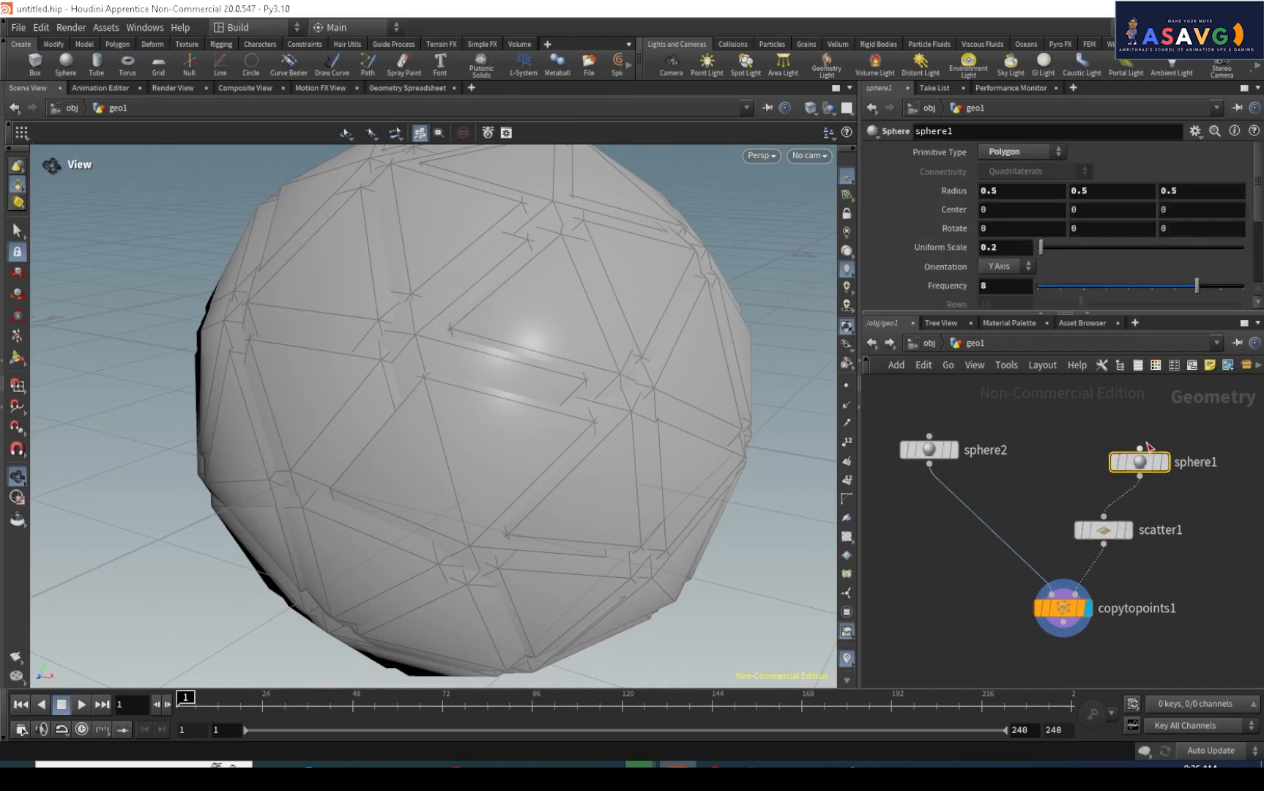
left_click_drag(1035, 251, 1094, 251)
scroll(525, 359, "down", 5)
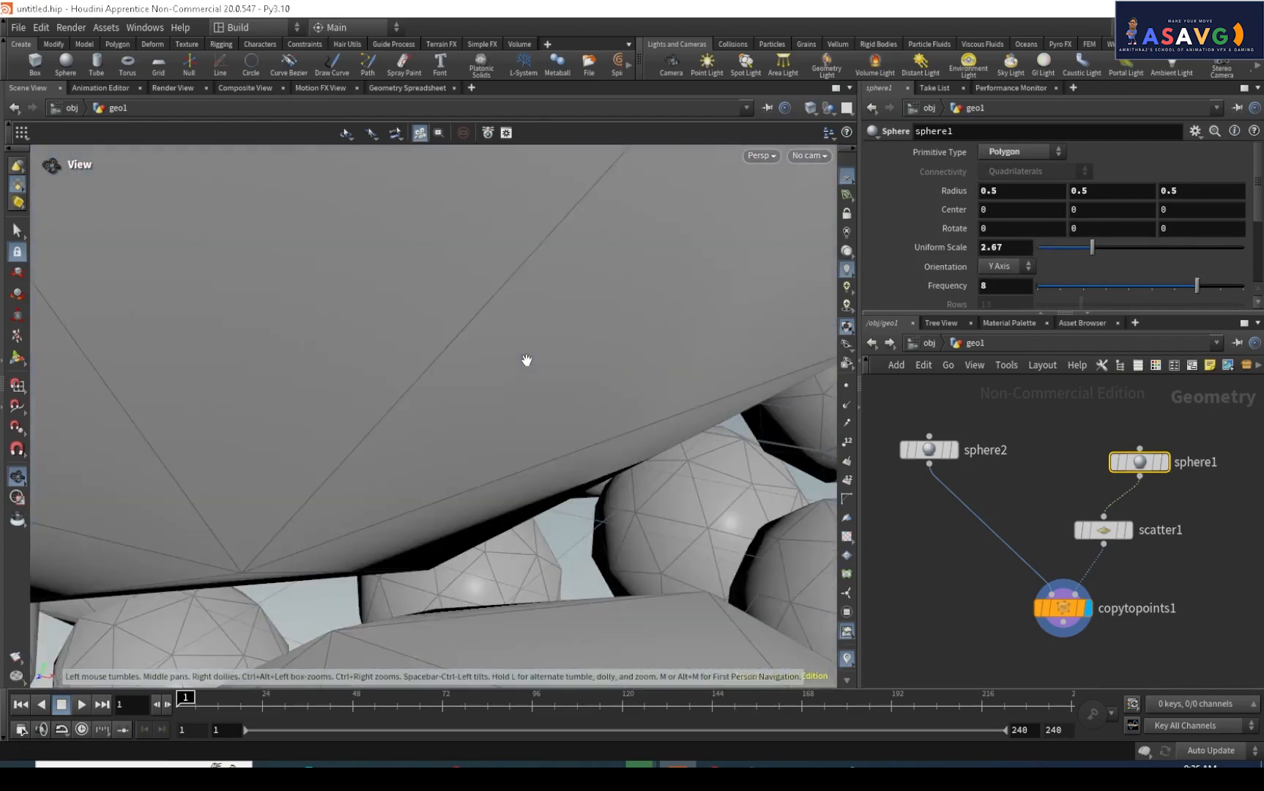
scroll(526, 359, "down", 10)
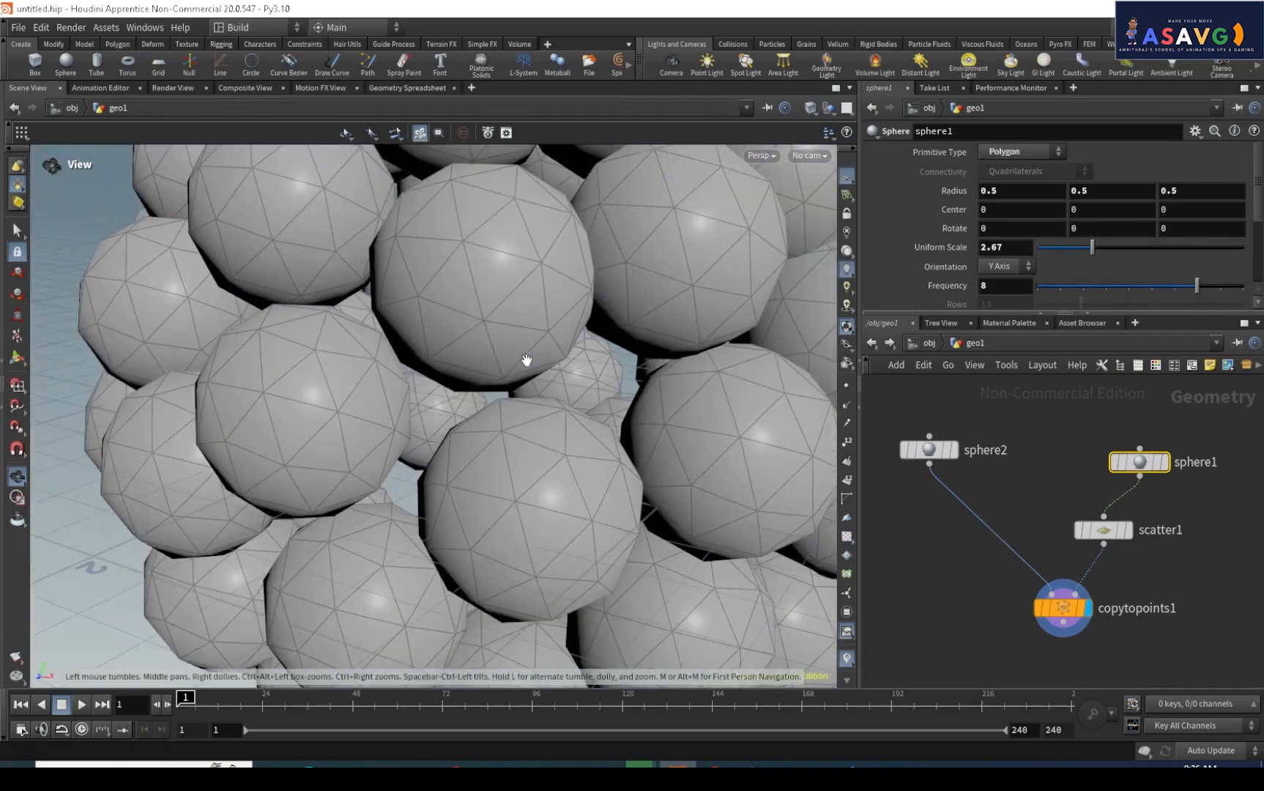
left_click_drag(481, 416, 433, 384)
left_click_drag(1095, 249, 1133, 258)
left_click_drag(732, 344, 525, 438)
scroll(548, 408, "down", 5)
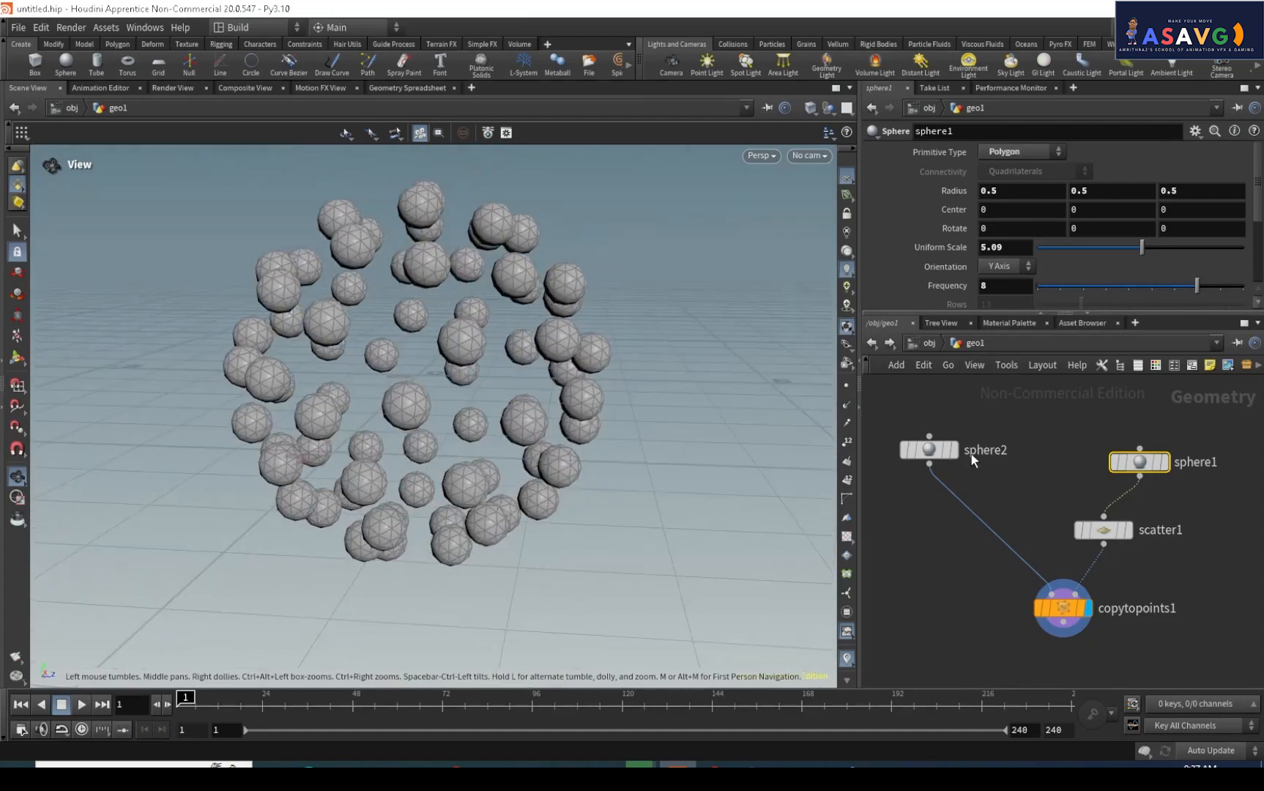
Enlarge the copied spheres by setting sphere2's uniform scale to 1.
left_click(945, 454)
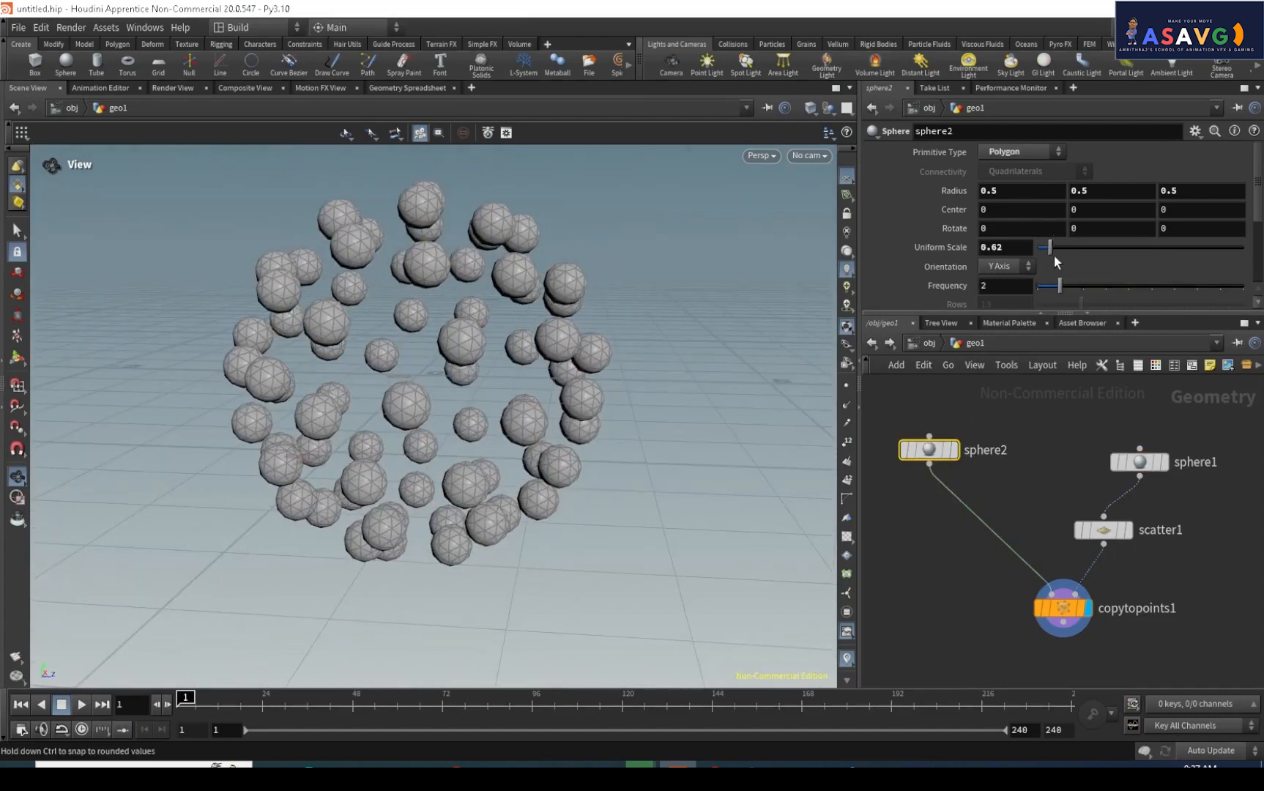
left_click_drag(1053, 249, 1055, 252)
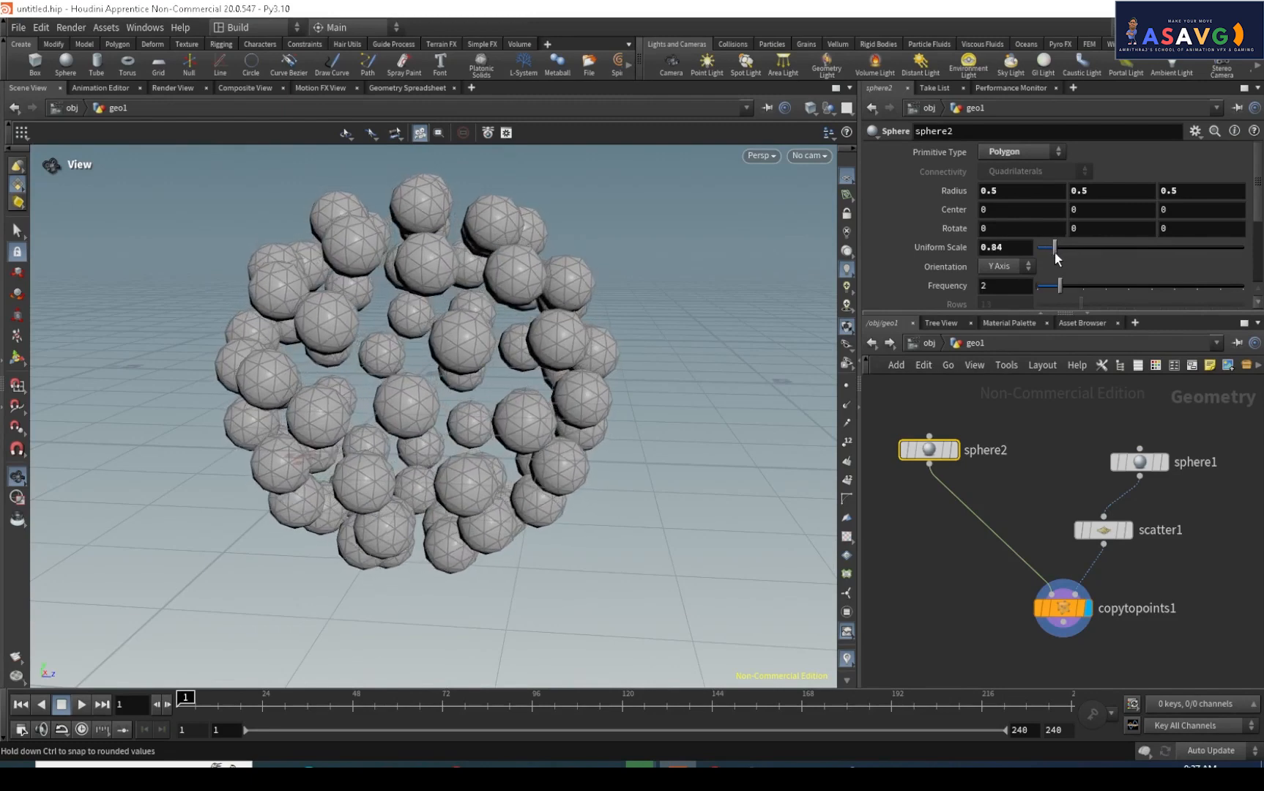
left_click(996, 247)
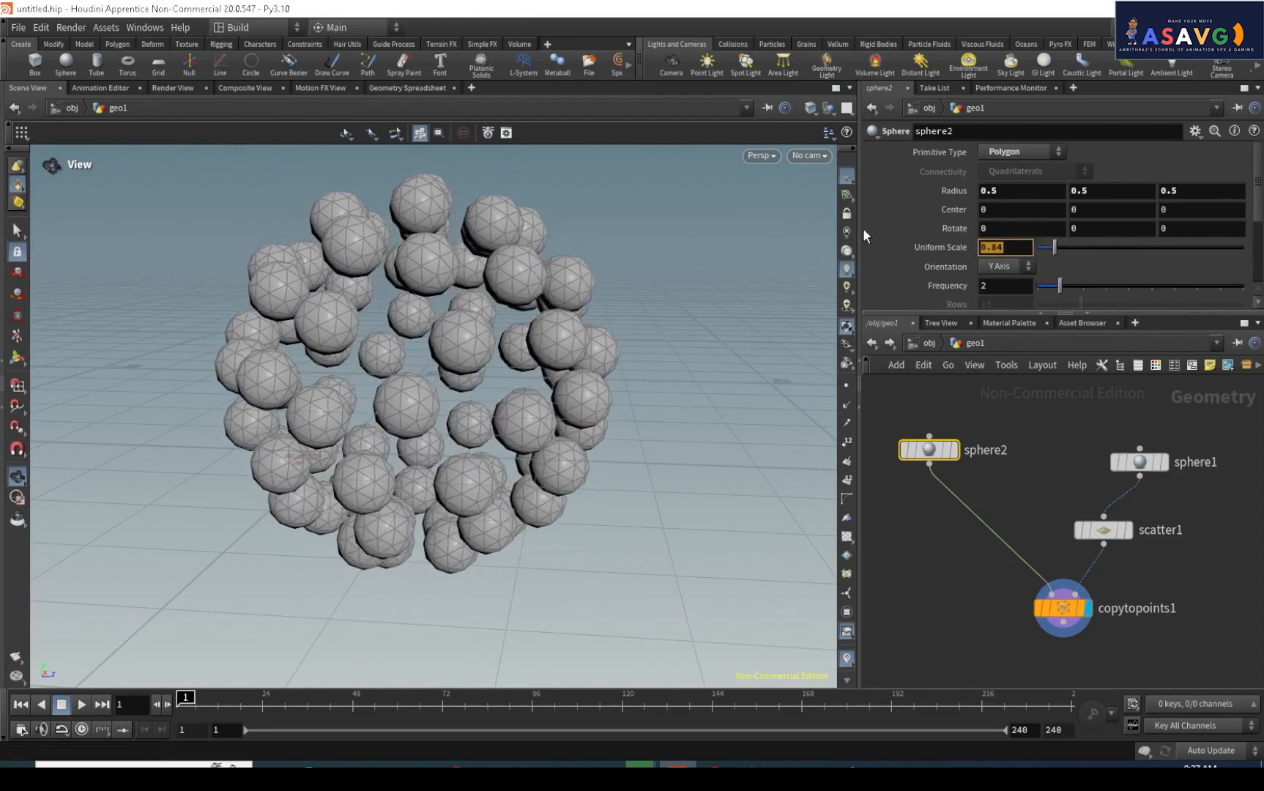
type("1")
key("Return")
Try other uniform scales on sphere1 and reset the parameter to its default of 1.
left_click(1140, 461)
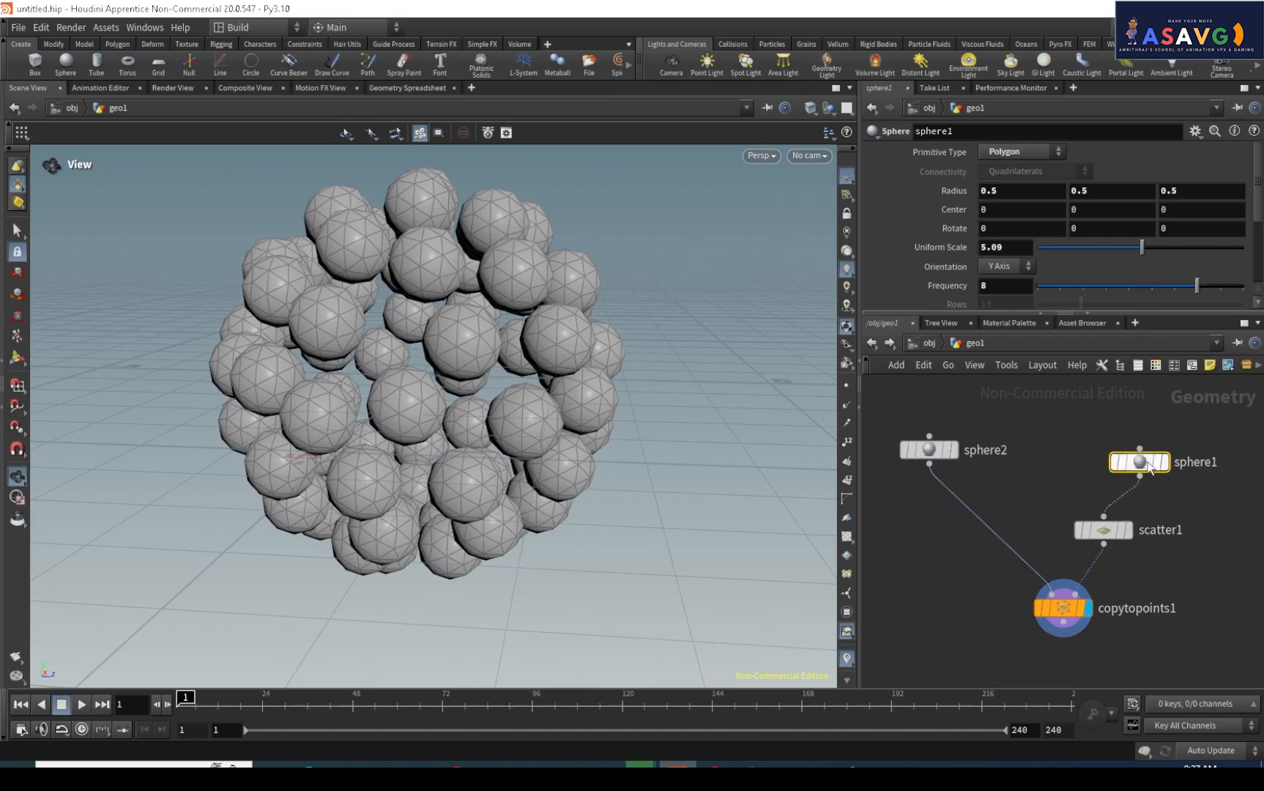
left_click_drag(1082, 254, 1118, 247)
middle_click(938, 242, "ctrl")
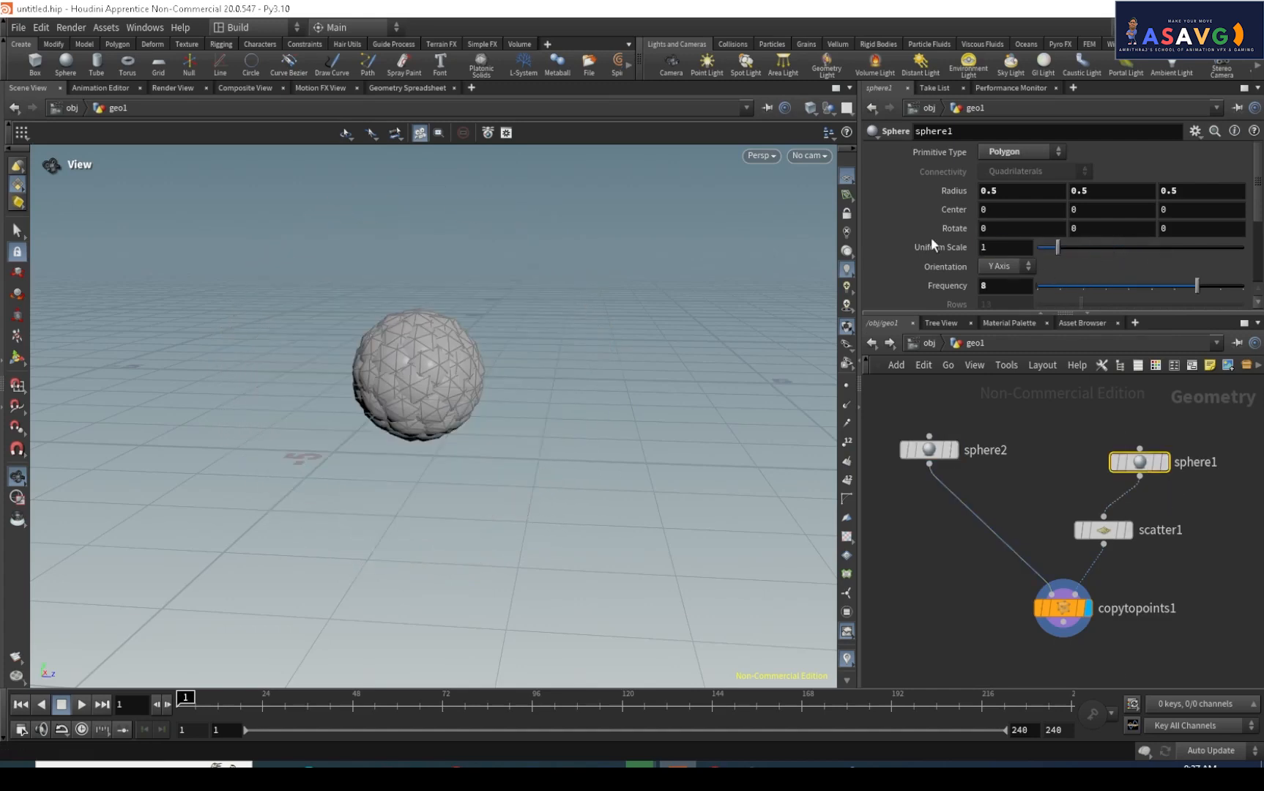
Display sphere2 on its own to check its size, then return the display to Copy to Points.
mouse_move(919, 455)
left_click(952, 449)
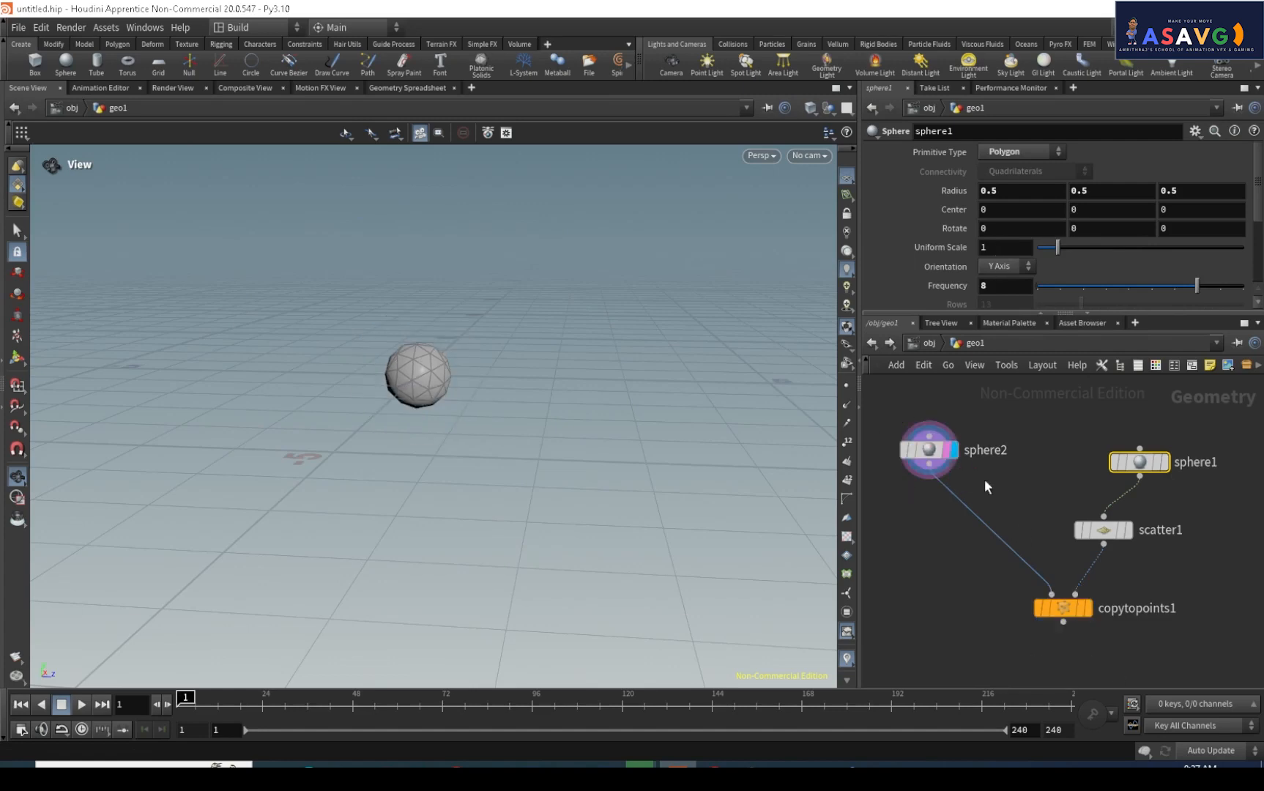
left_click(1090, 608)
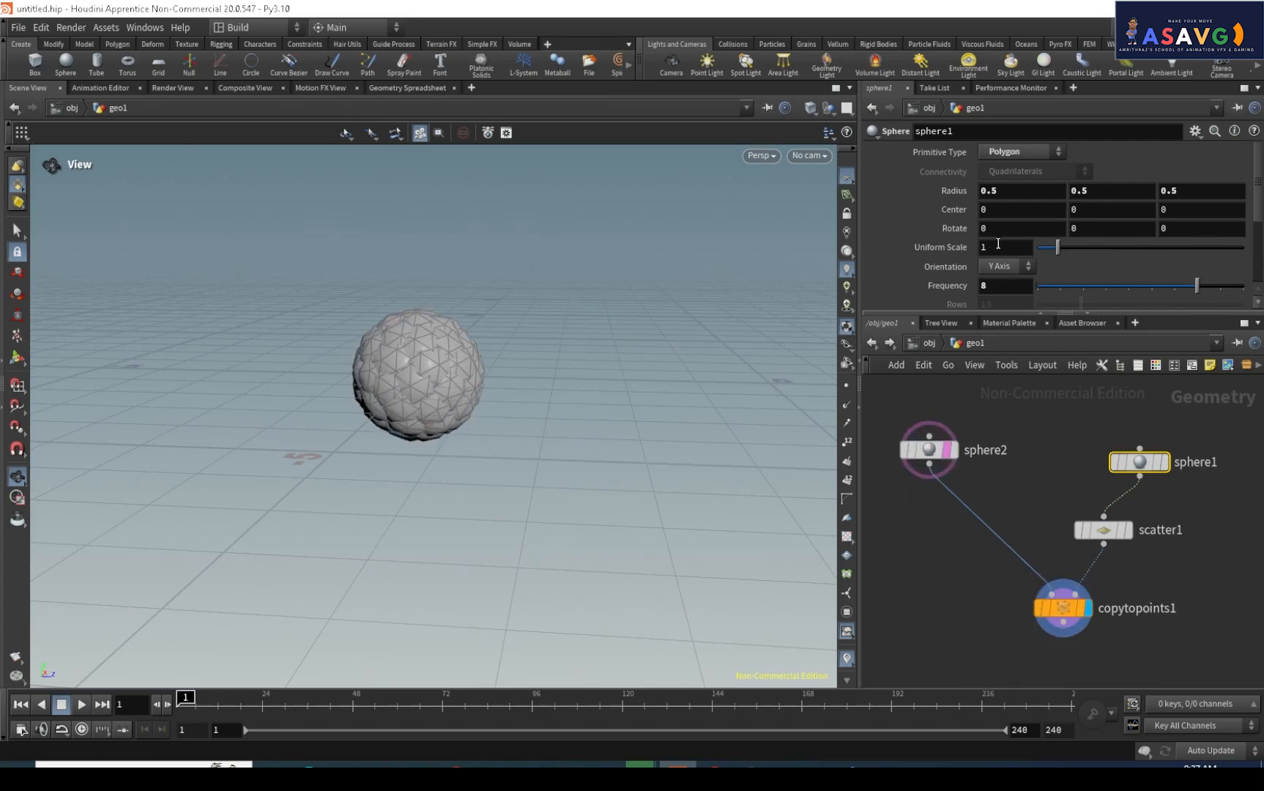
Set sphere1's uniform scale to 0.1.
left_click_drag(998, 244, 942, 233)
type("0.1")
key("Return")
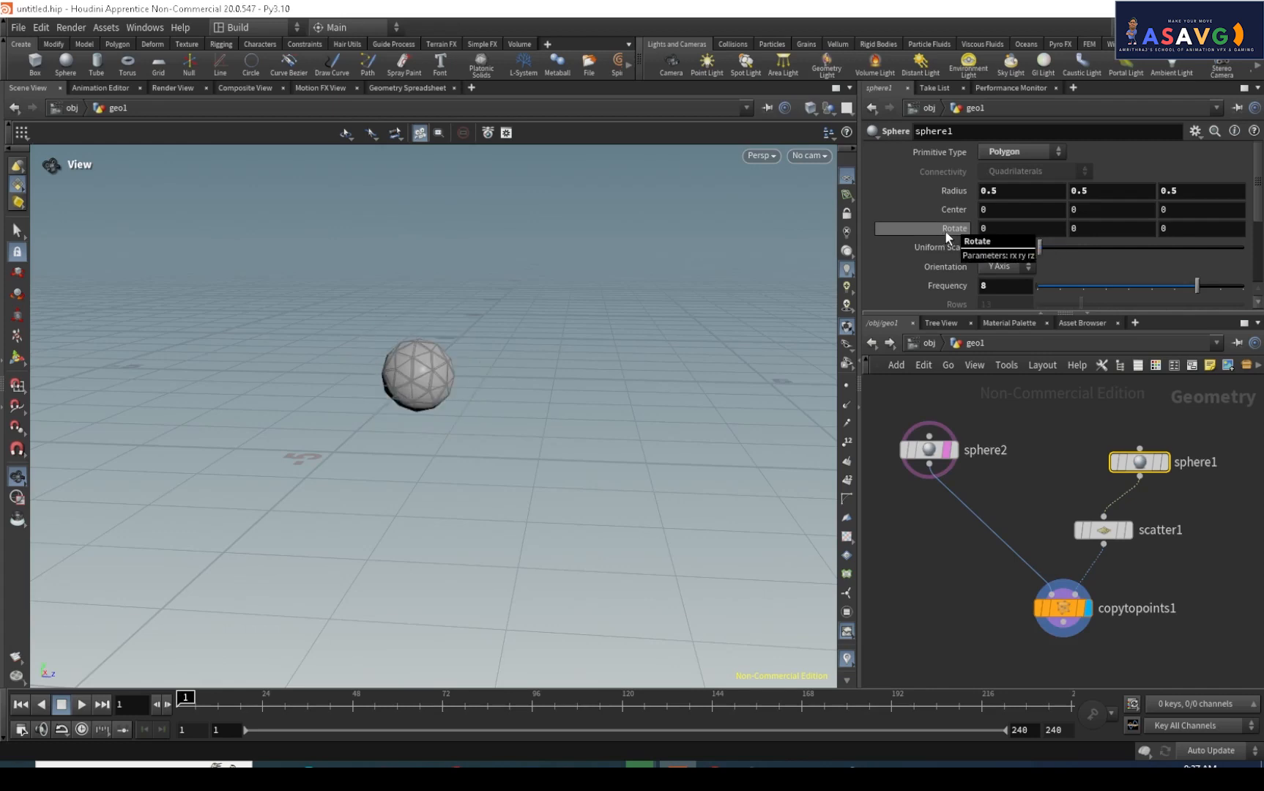
Compare sphere2 alone with the Copy to Points result and examine the copied result up close.
left_click(952, 450)
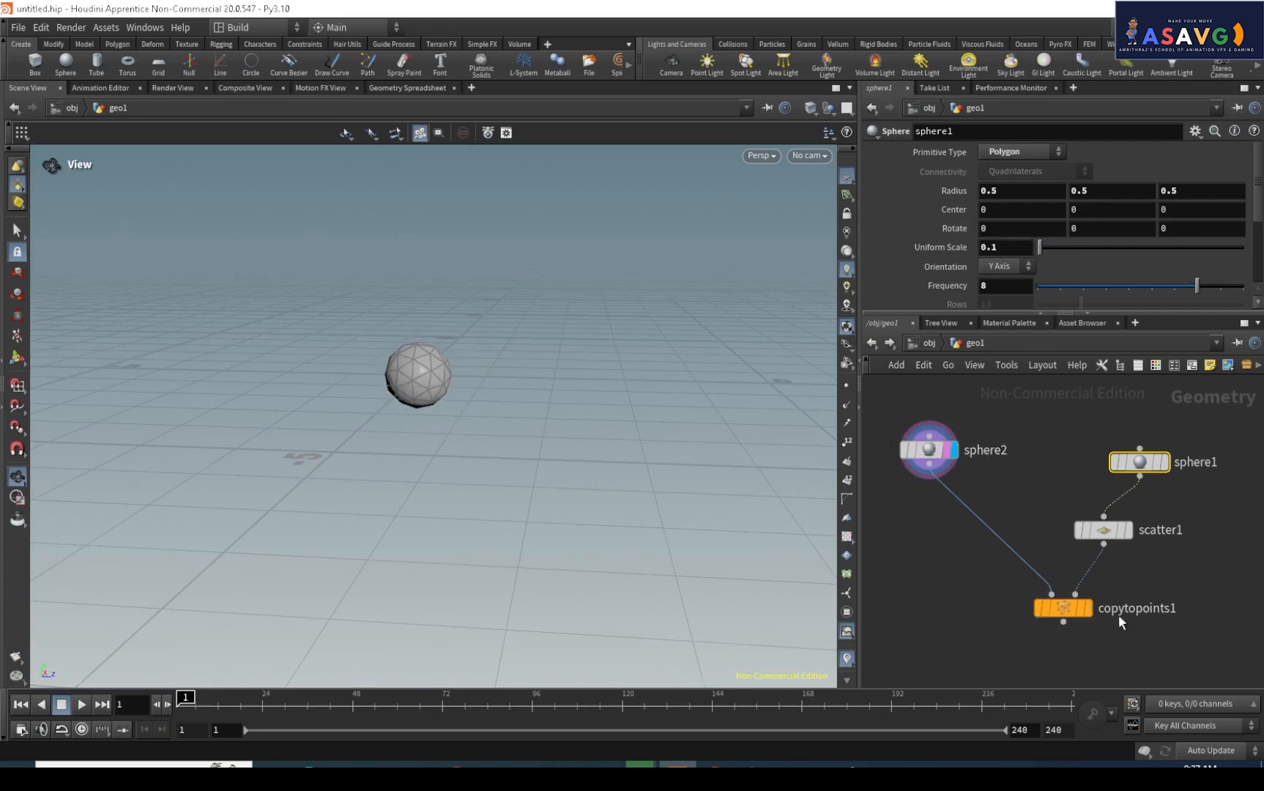
left_click(1089, 608)
scroll(401, 307, "up", 3)
scroll(895, 454, "up", 3)
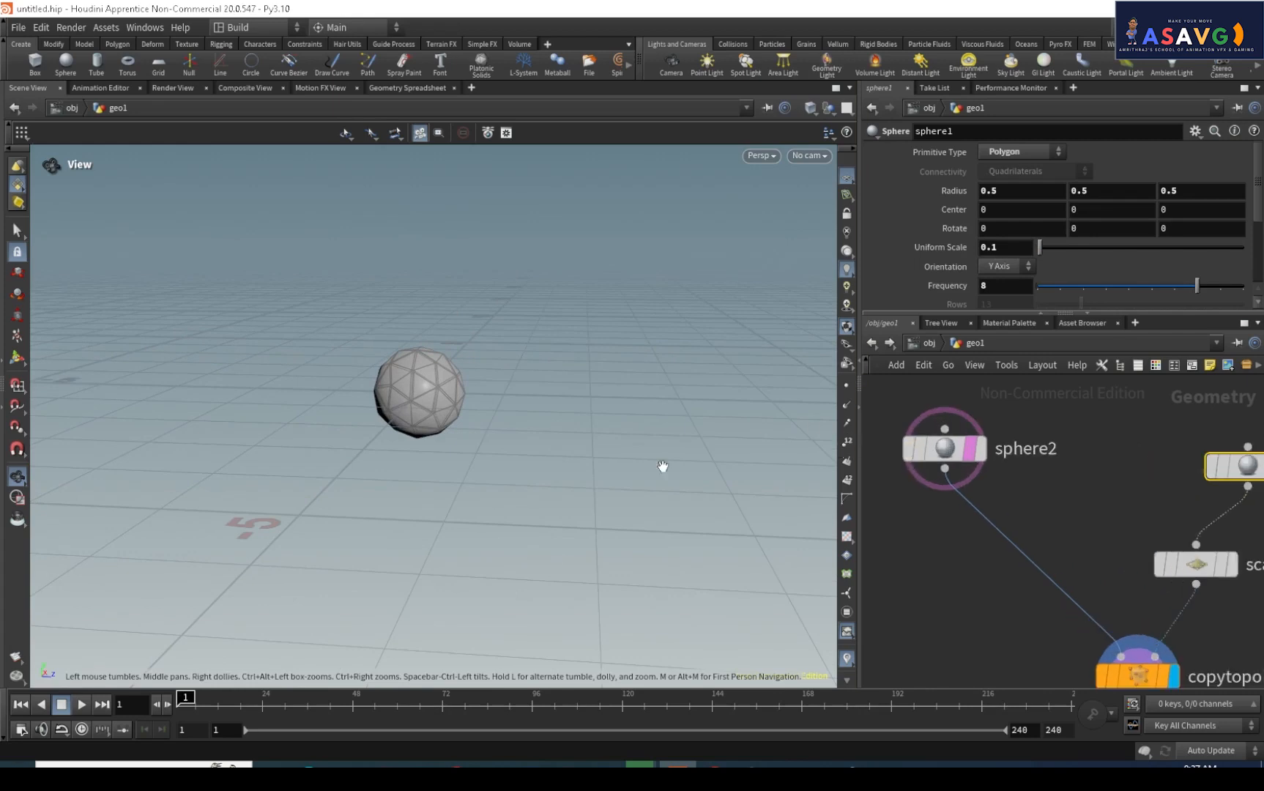
scroll(435, 459, "up", 1)
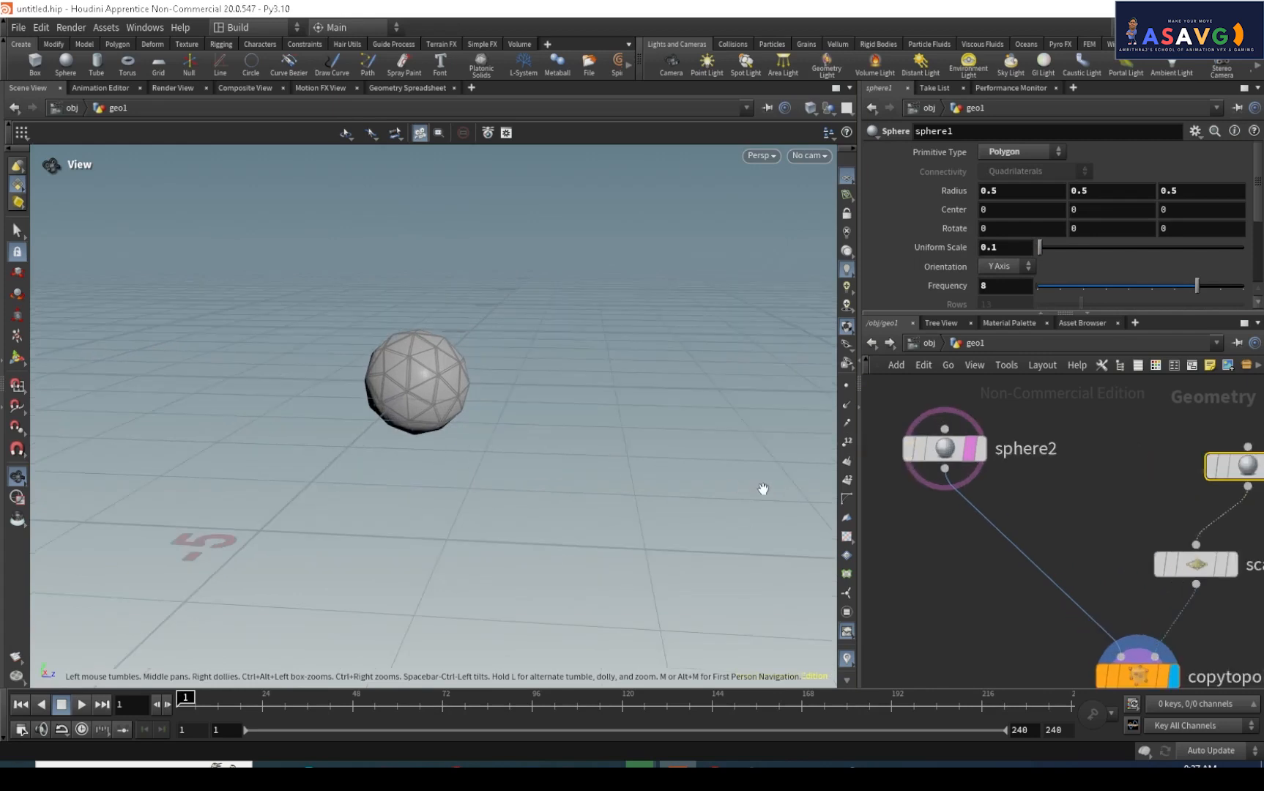
Display sphere2 and then sphere1 to compare their sizes, and review sphere1's parameters.
left_click(979, 457)
scroll(979, 459, "down", 2)
middle_click_drag(1026, 475, 966, 402)
middle_click_drag(1038, 418, 945, 430)
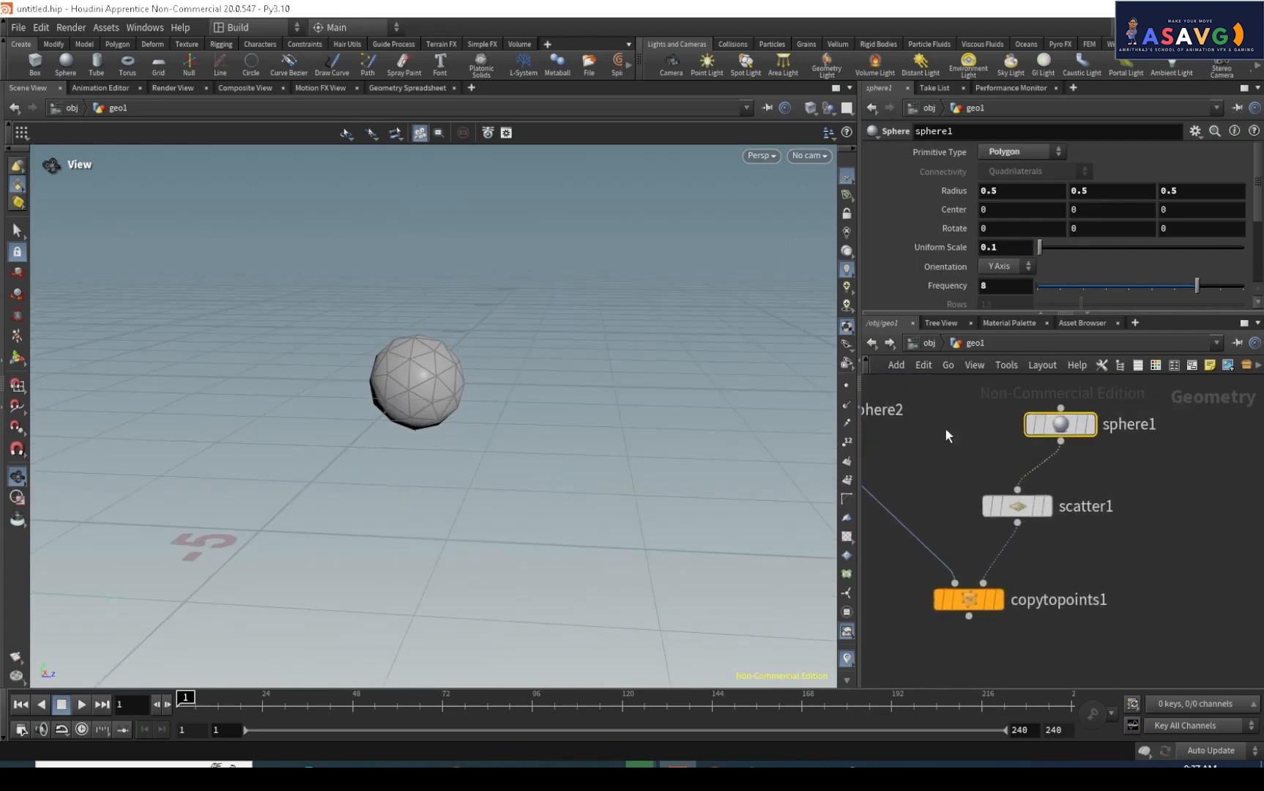
left_click(1081, 427)
scroll(1102, 251, "down", 2)
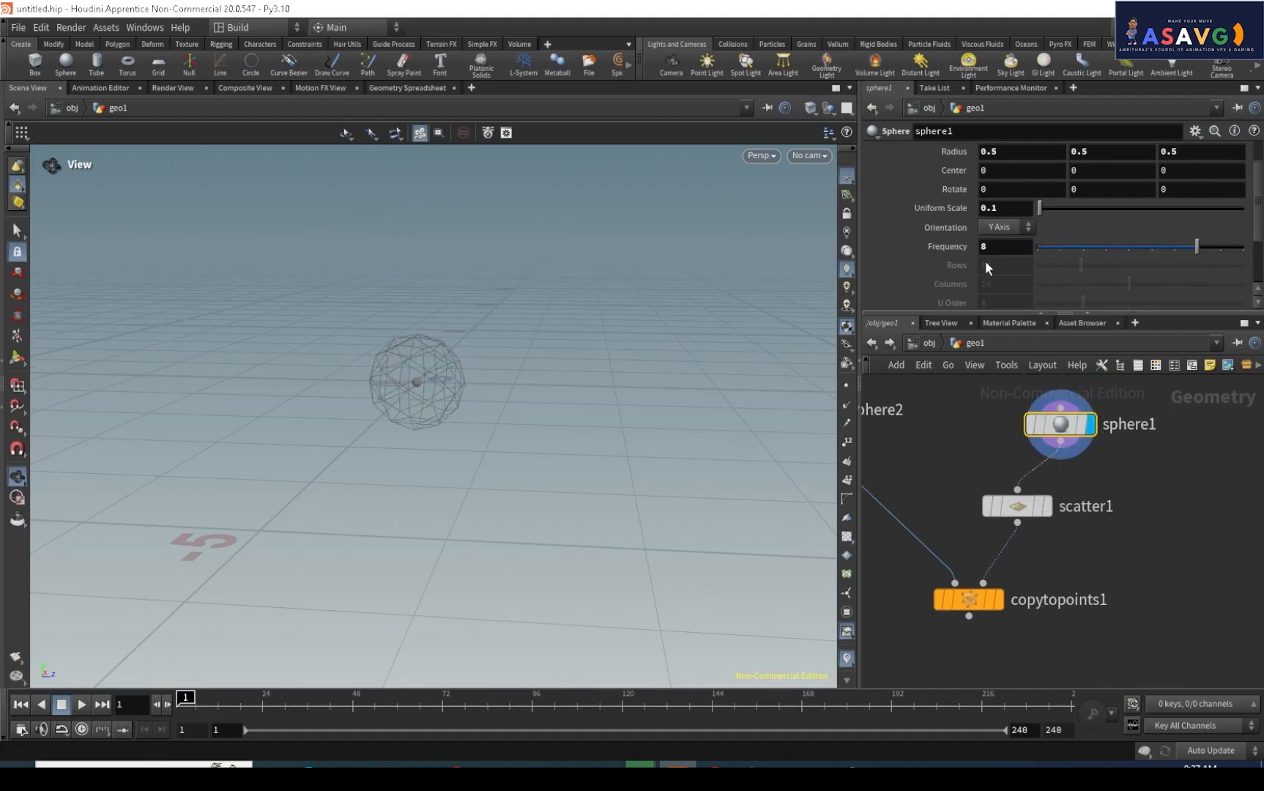
scroll(489, 393, "up", 5)
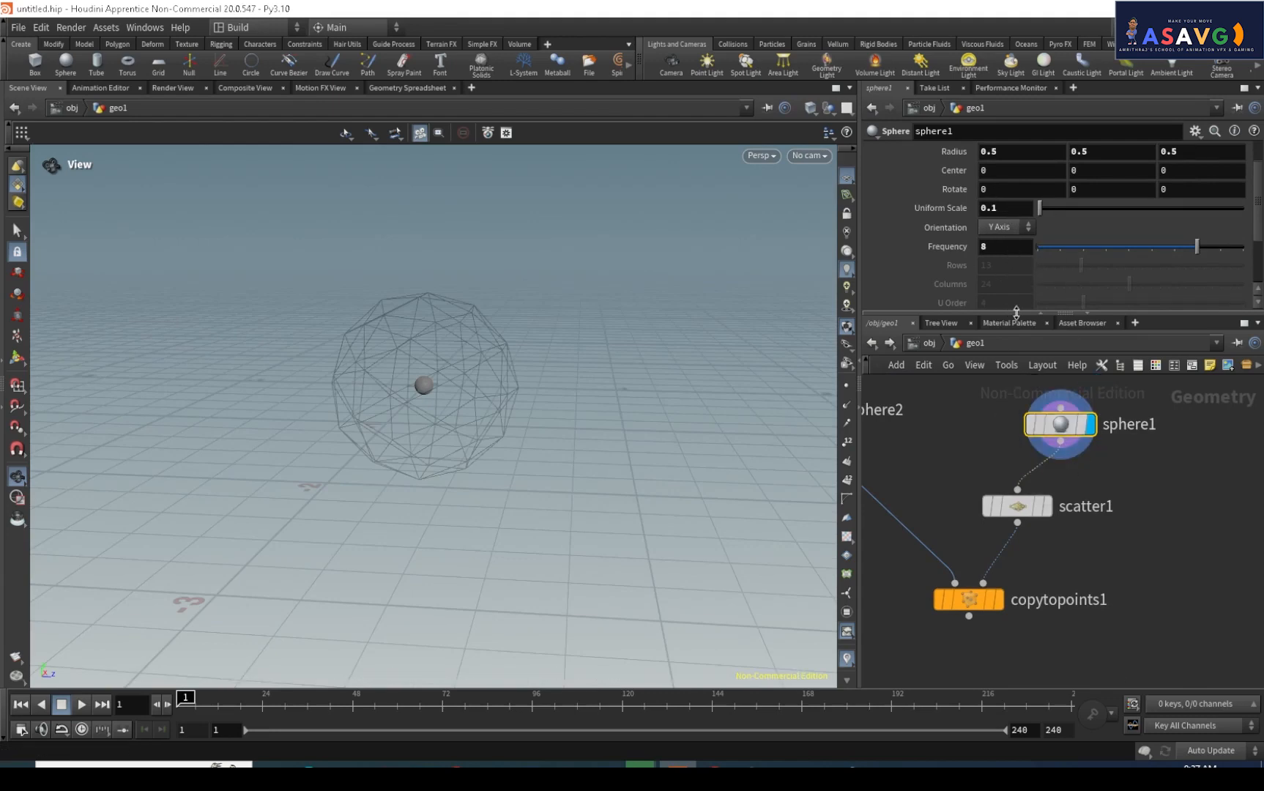
Switch the display from sphere1 to sphere2 and back to the Copy to Points output to compare the shapes.
mouse_move(932, 498)
middle_mouse_down()
mouse_move(1085, 517)
mouse_move(1053, 475)
middle_mouse_up()
left_click(992, 430)
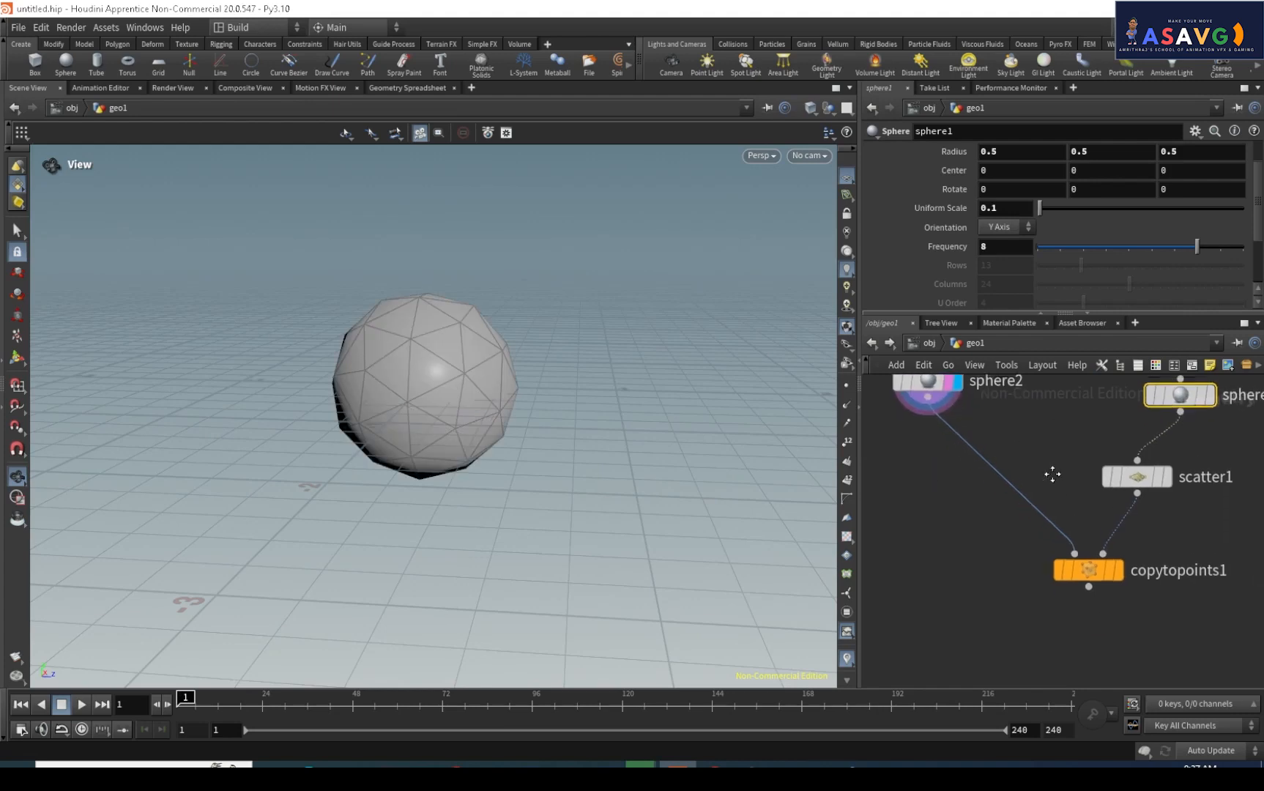
left_click(1127, 532)
middle_click_drag(1214, 408, 1120, 465)
mouse_move(1086, 454)
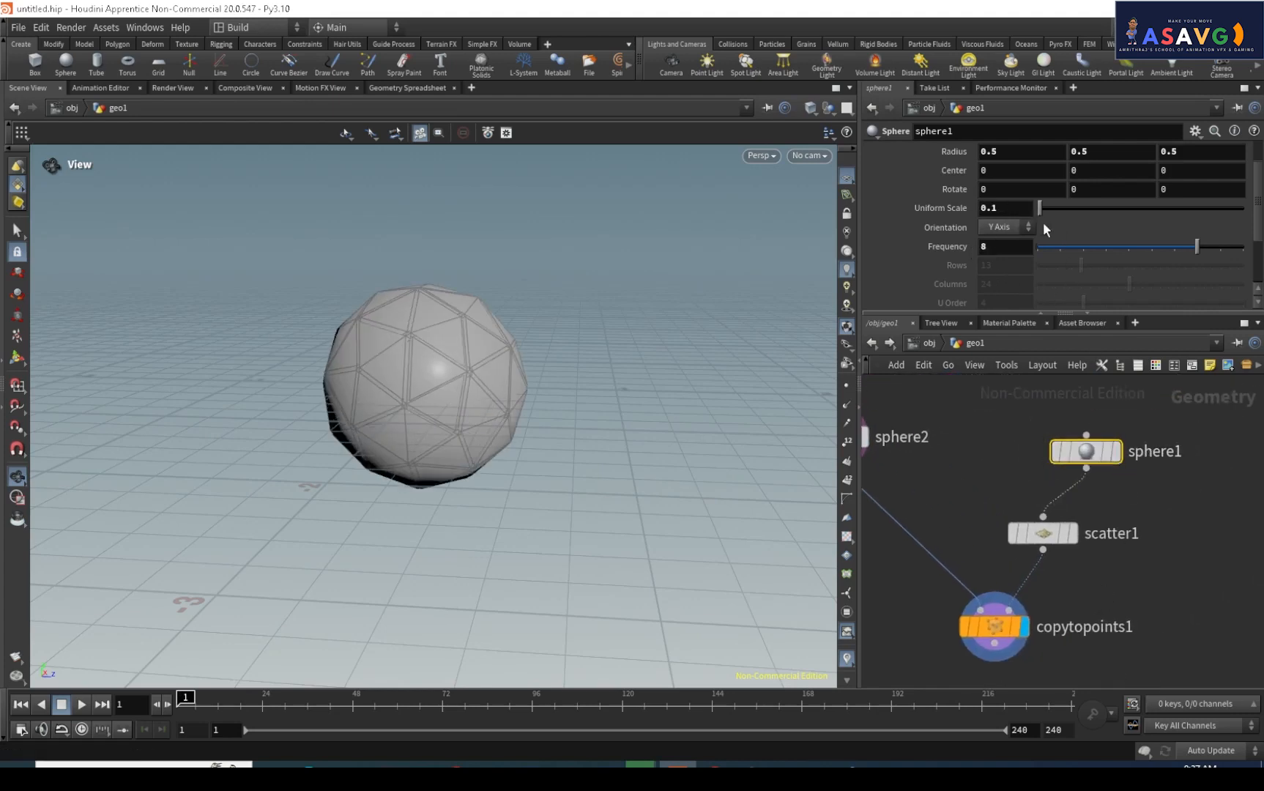
Set sphere1's uniform scale to 1.28, and adjust sphere2's uniform scale slightly with that sphere displayed.
mouse_move(1043, 205)
left_mouse_down()
mouse_move(1134, 209)
mouse_move(1064, 210)
left_mouse_up()
scroll(936, 444, "down", 3)
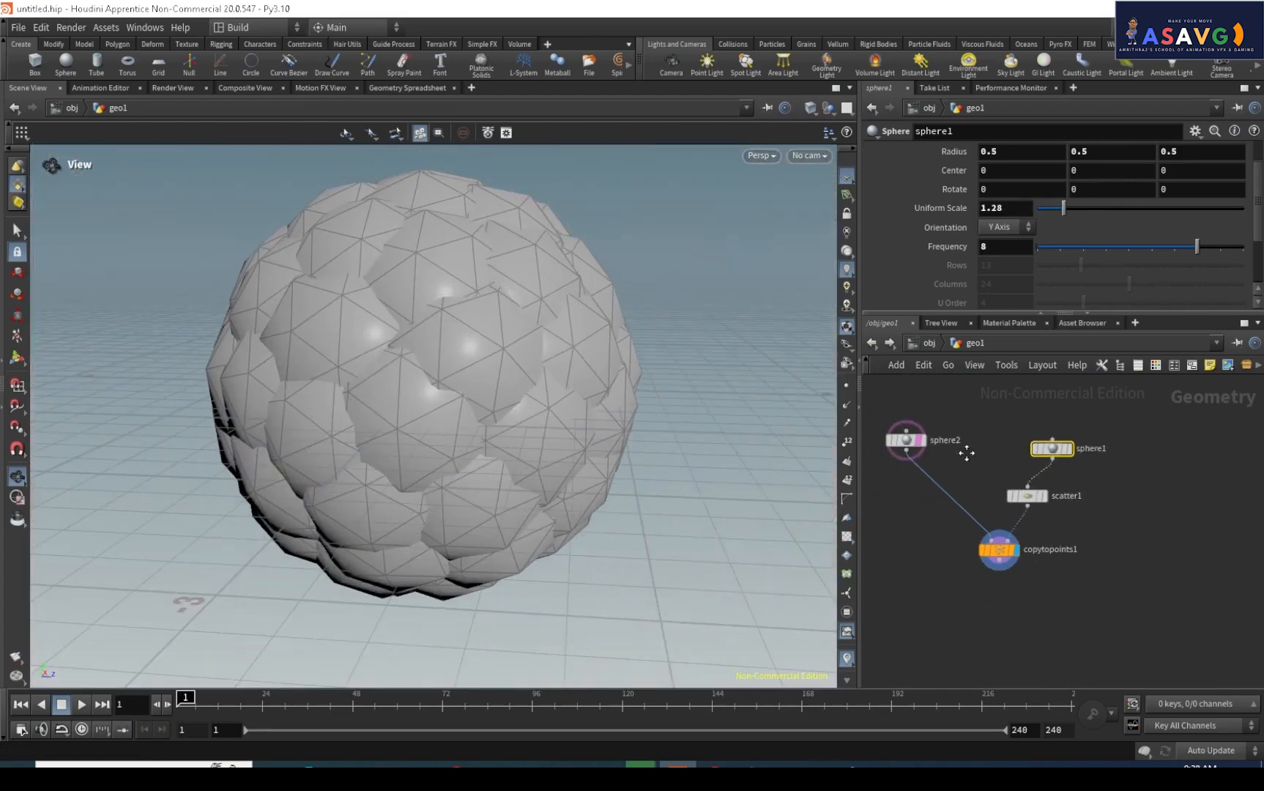
left_click(933, 439)
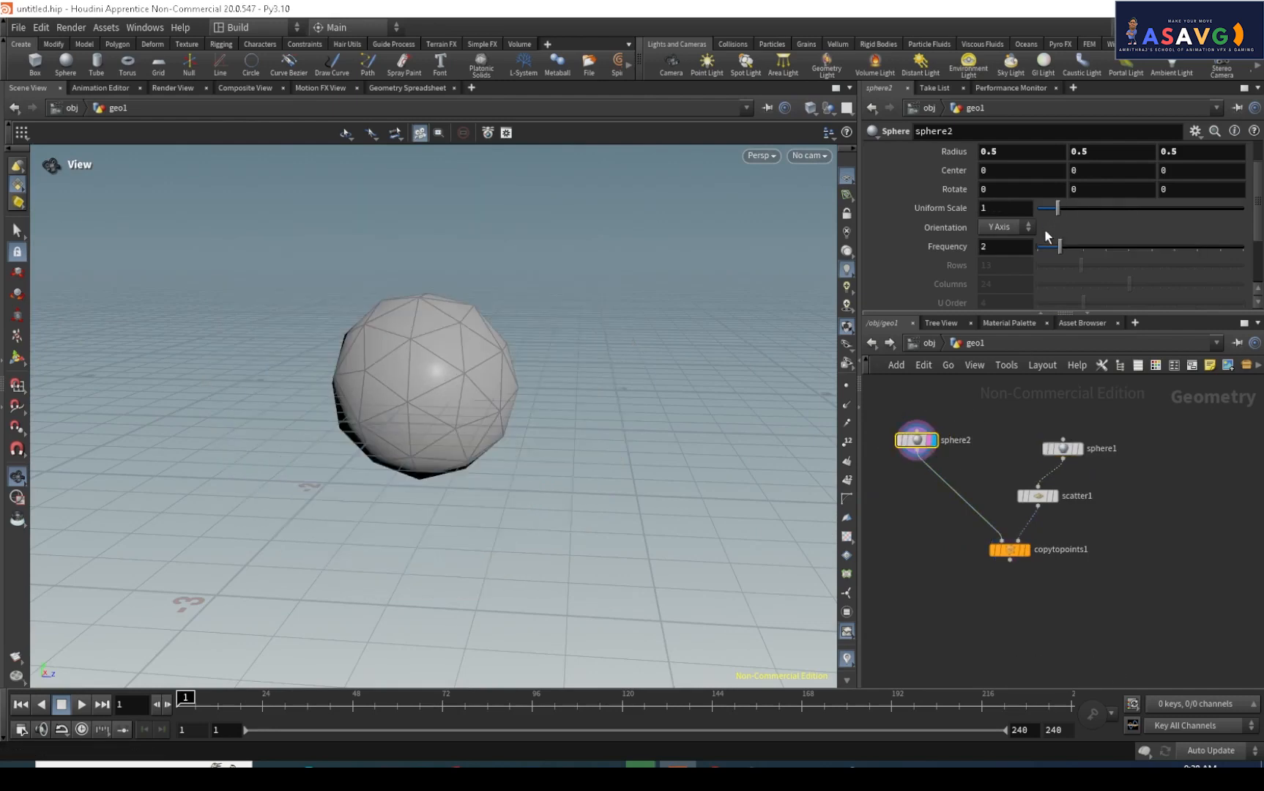
mouse_move(1052, 204)
left_mouse_down()
mouse_move(1039, 209)
mouse_move(1063, 212)
mouse_move(1046, 211)
left_mouse_up()
Set sphere1's uniform scale to 2.16 and view sphere1 and the Copy to Points result.
left_click(1062, 449)
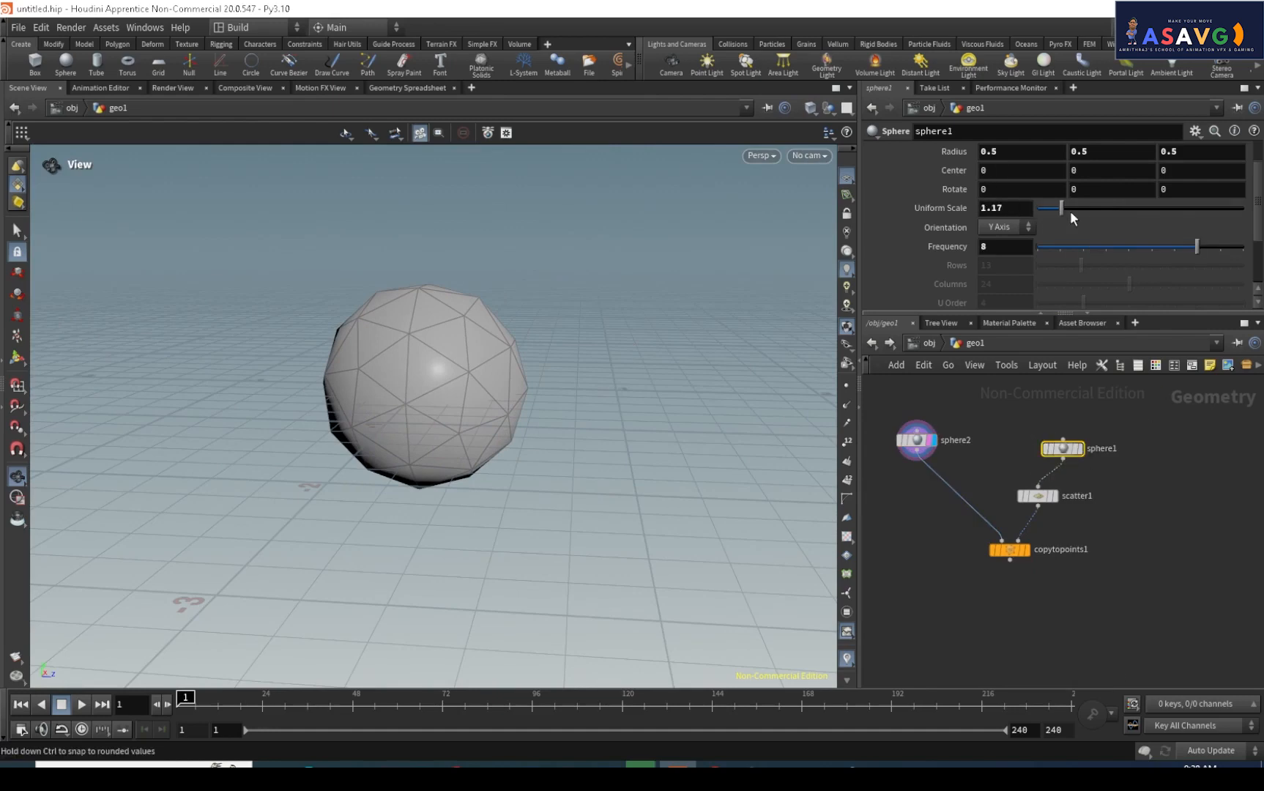
left_click(1083, 449)
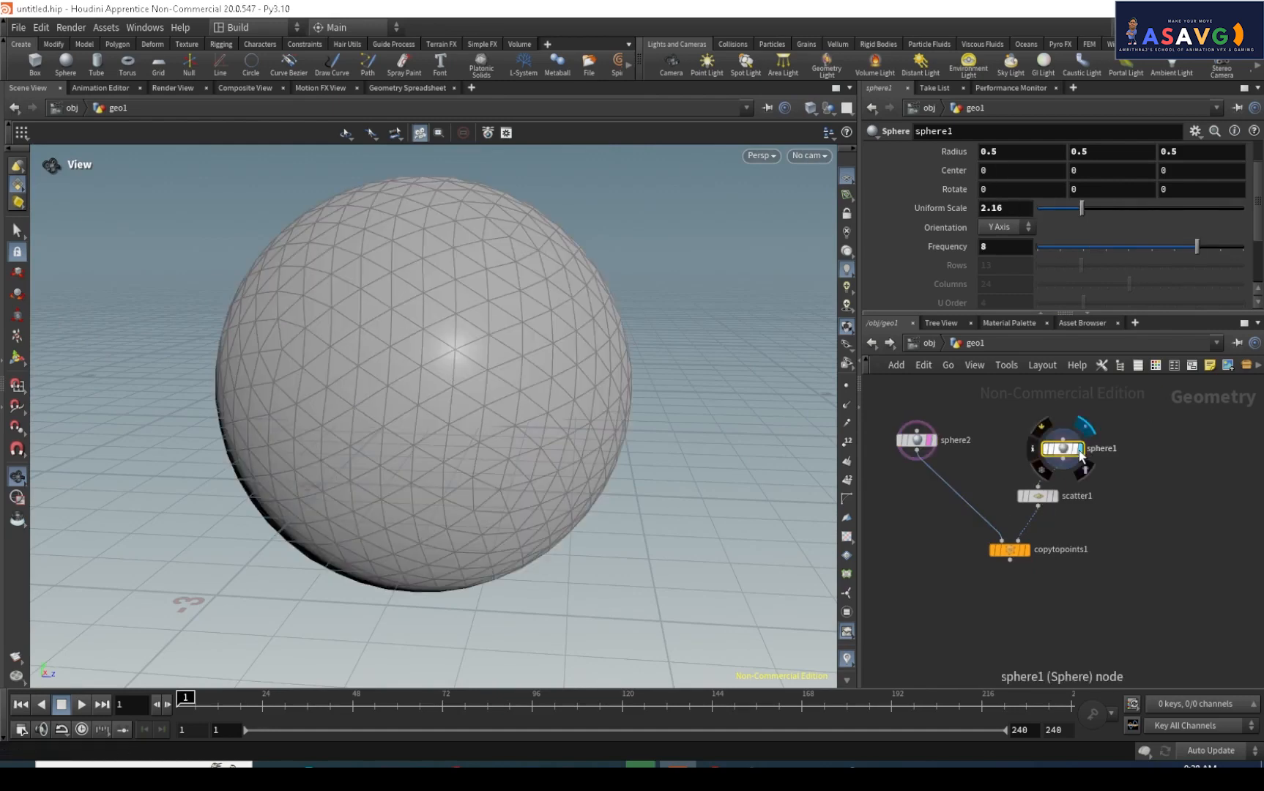
left_click(1029, 551)
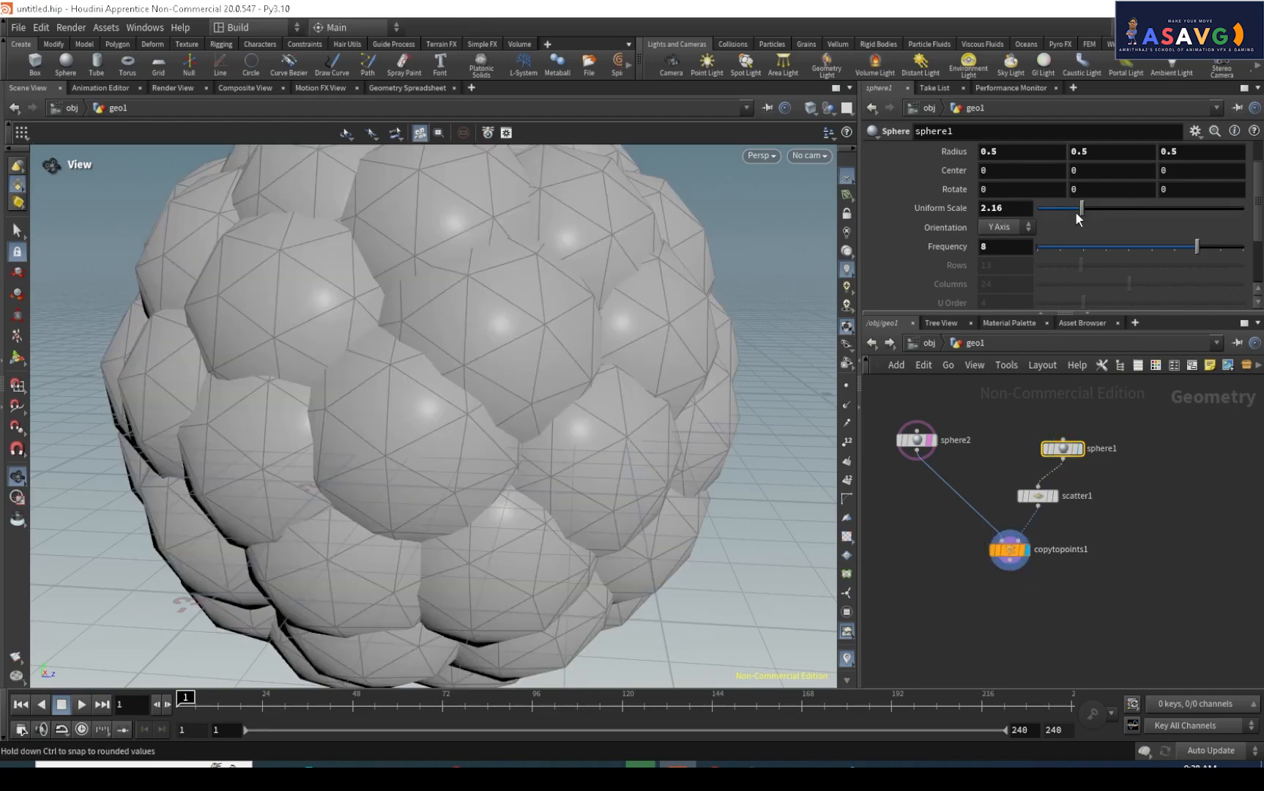
Increase sphere1's uniform scale to 6.67 and inspect the whole arrangement of copied spheres.
left_click_drag(1077, 212, 1176, 214)
scroll(474, 355, "down", 4)
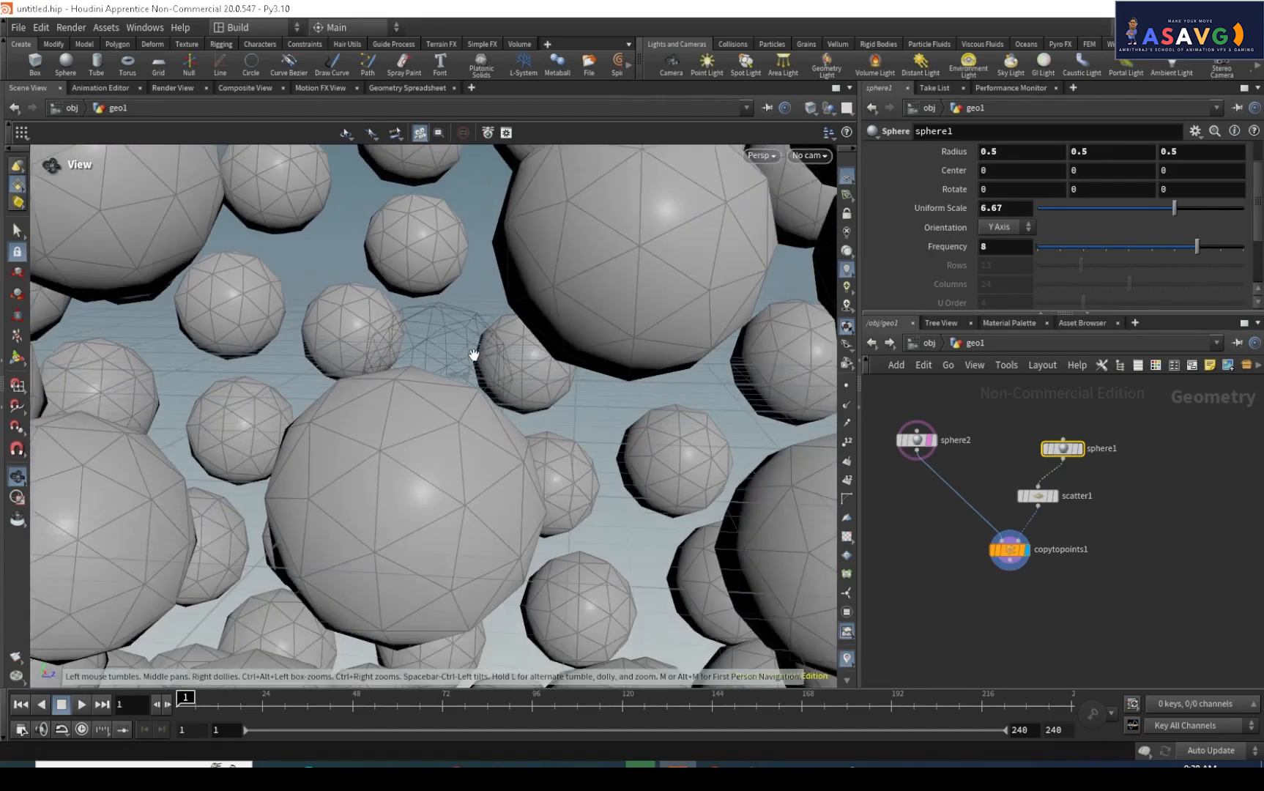
scroll(474, 355, "down", 8)
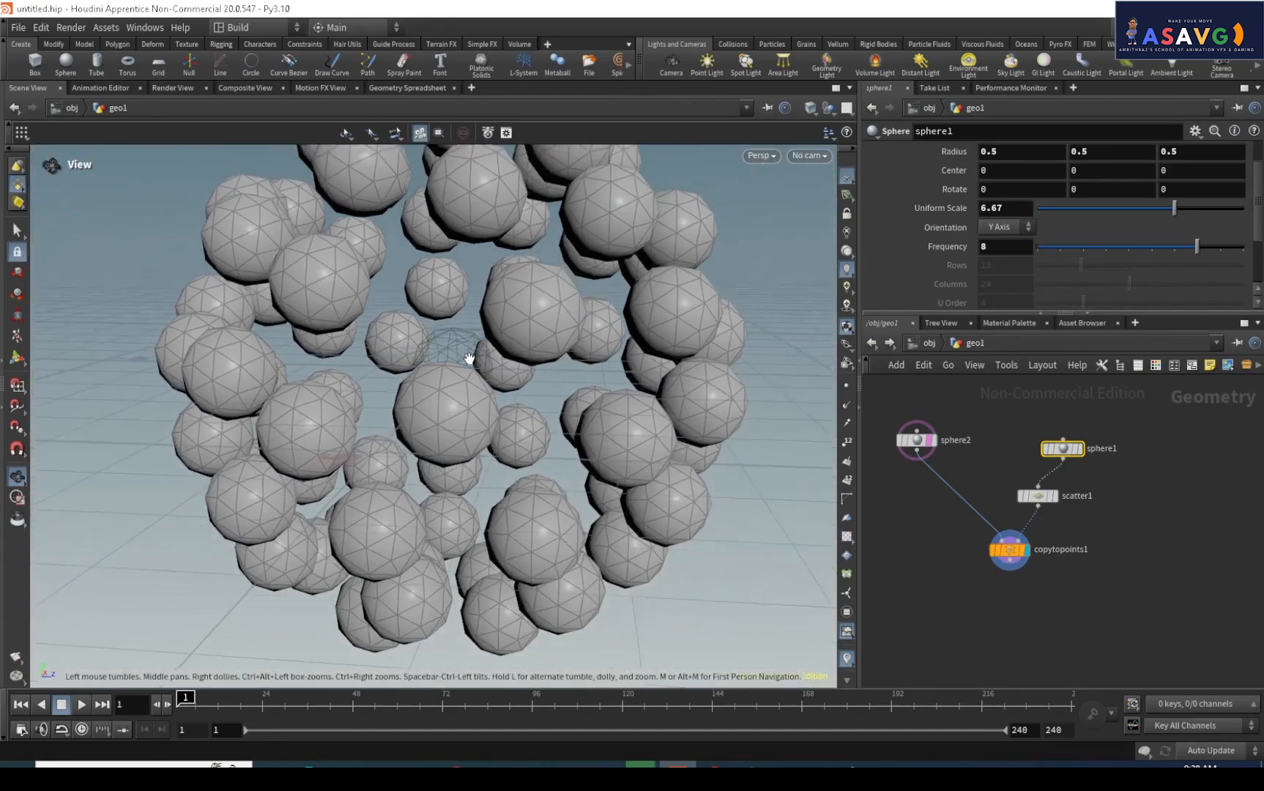
scroll(470, 358, "down", 3)
left_click_drag(469, 360, 663, 463)
Add an IsoOffset node beside scatter1, feed it from sphere1 and display its volume.
key("Tab")
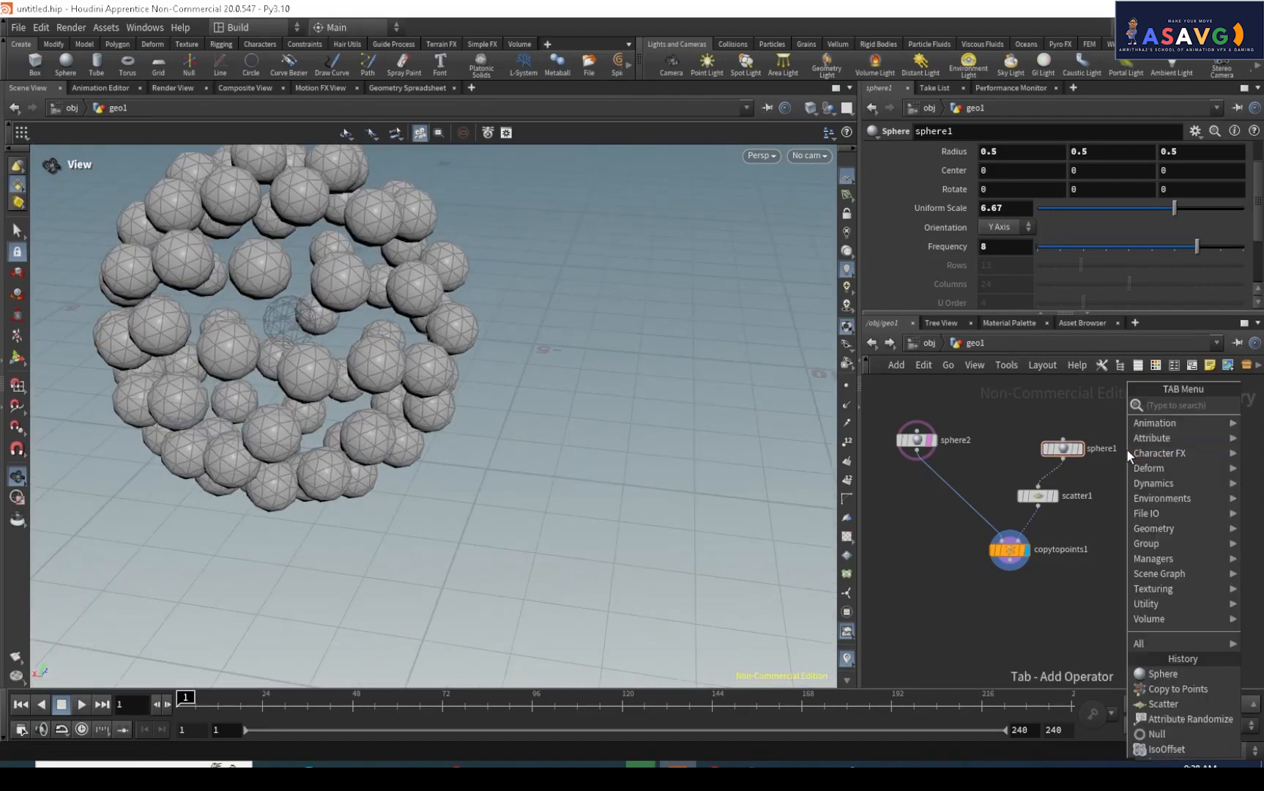
type("iso")
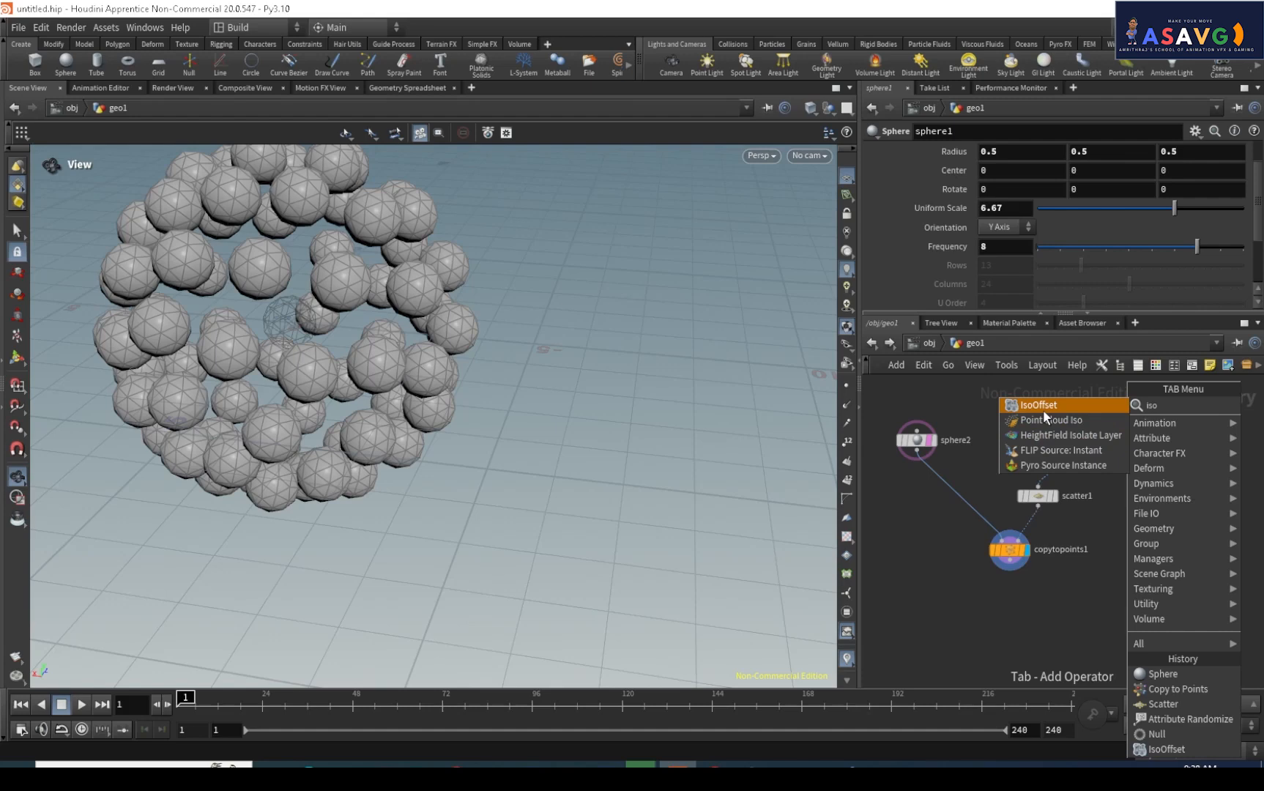
left_click(1043, 411)
left_click(1116, 511)
scroll(1117, 451, "up", 3)
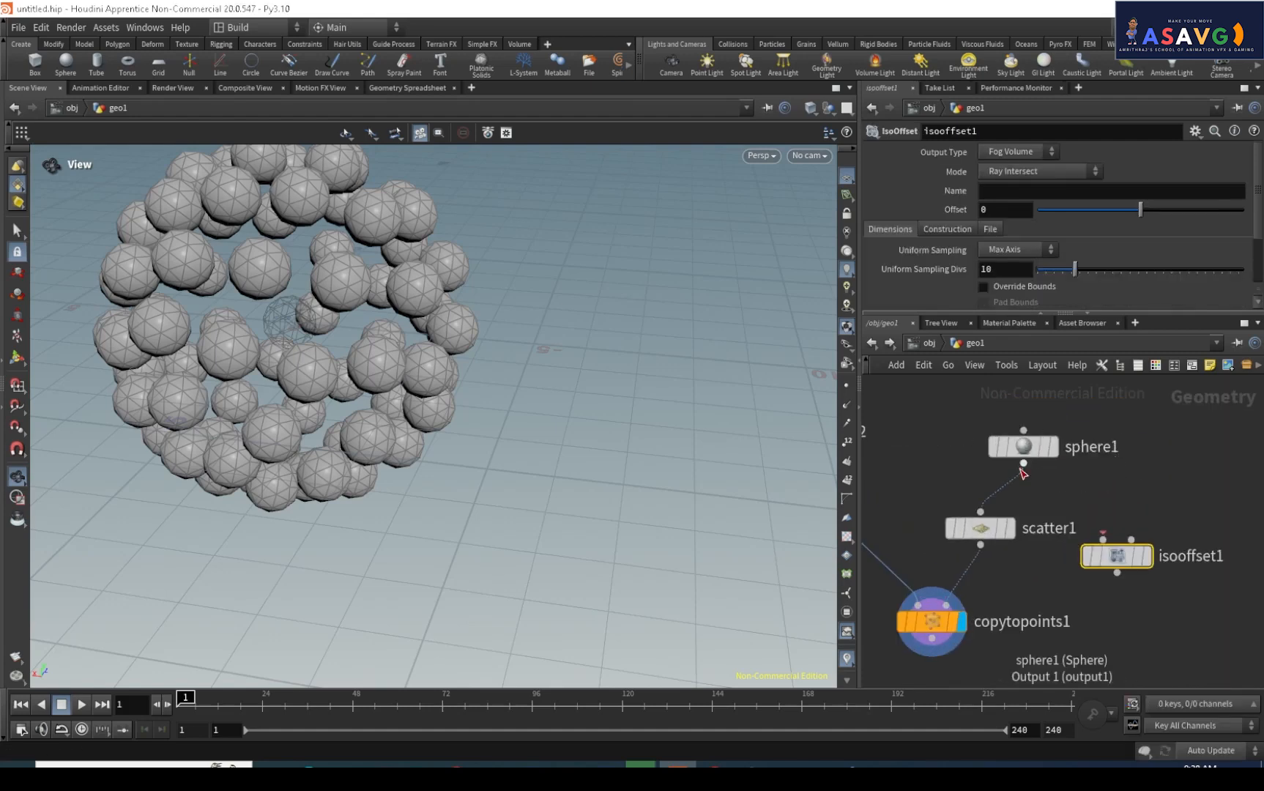
left_click_drag(1023, 464, 1117, 542)
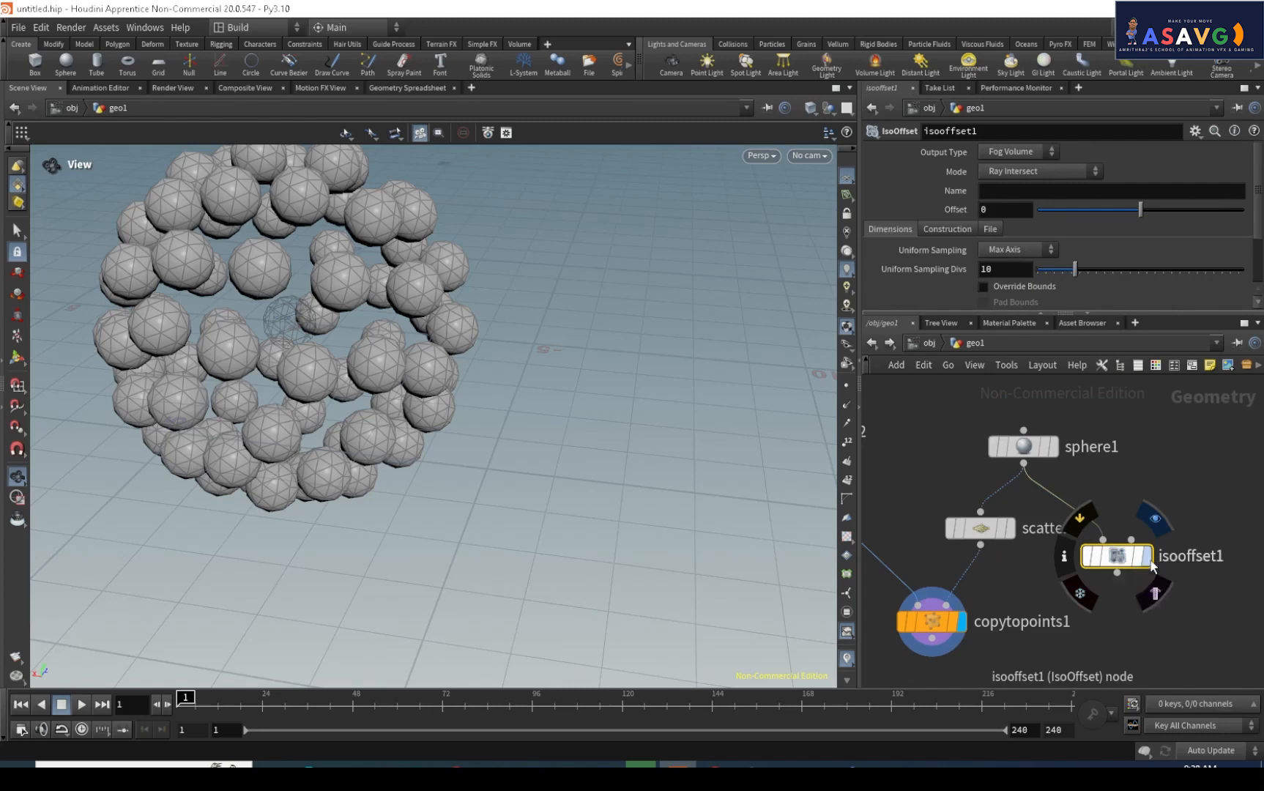
left_click(1152, 565)
left_click_drag(522, 362, 512, 440)
Try isooffset1's Iso Surface, SDF Volume and Tetra Mesh output types, and return to Fog Volume.
left_click(997, 152)
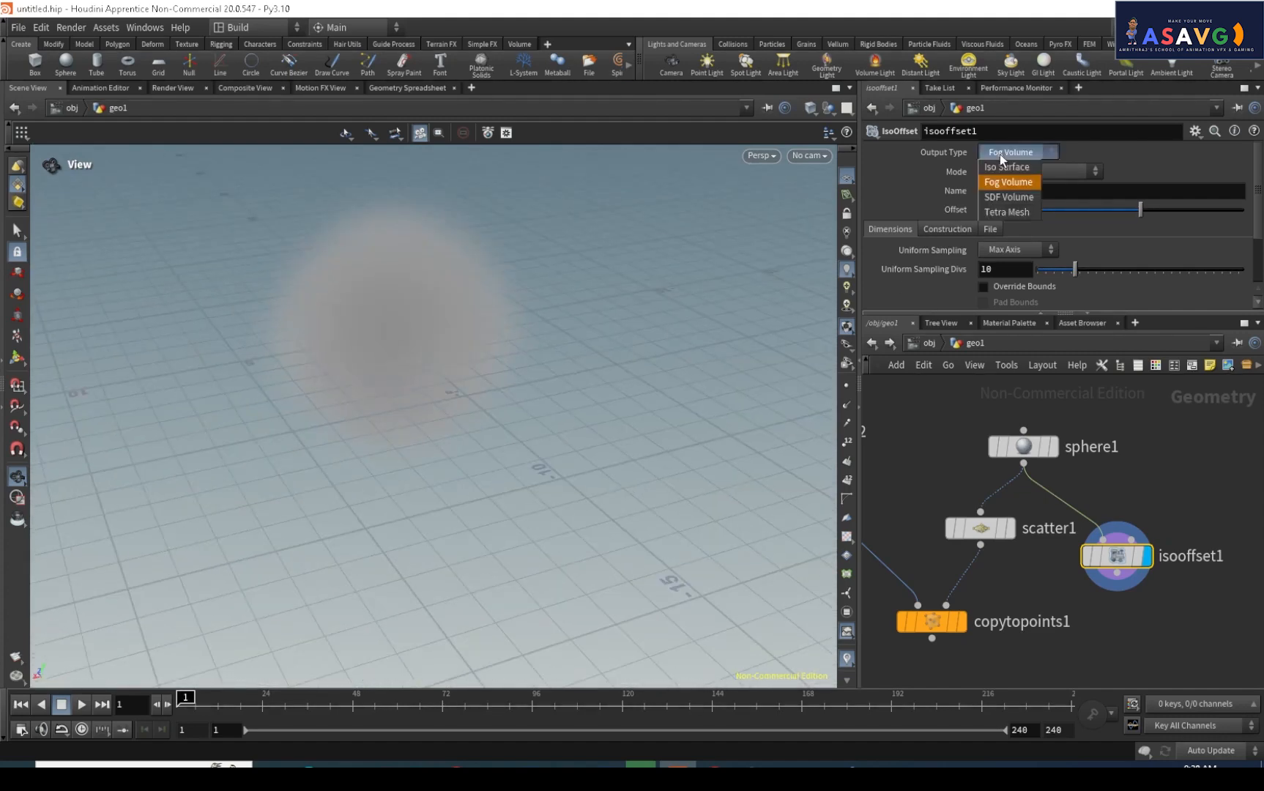
left_click(1008, 164)
left_click(1009, 151)
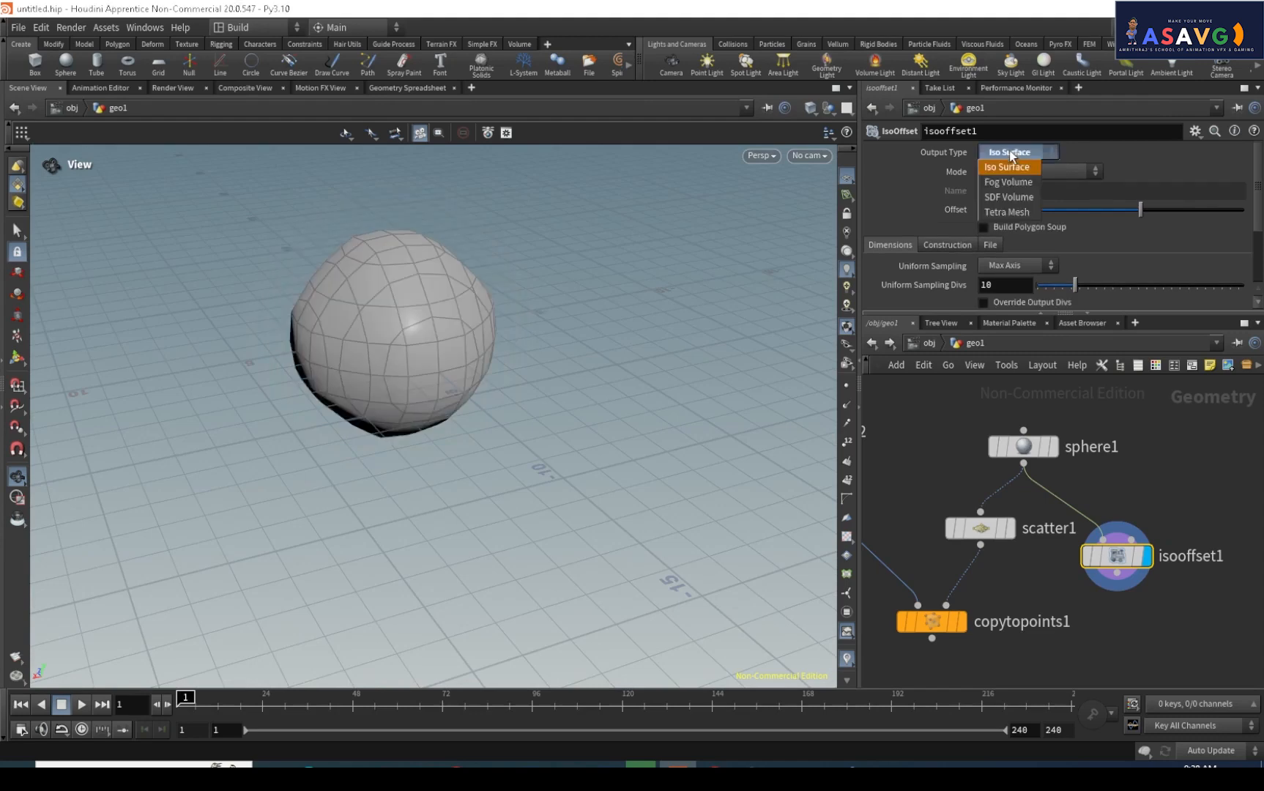
left_click(1009, 182)
left_click(1018, 154)
left_click(1011, 197)
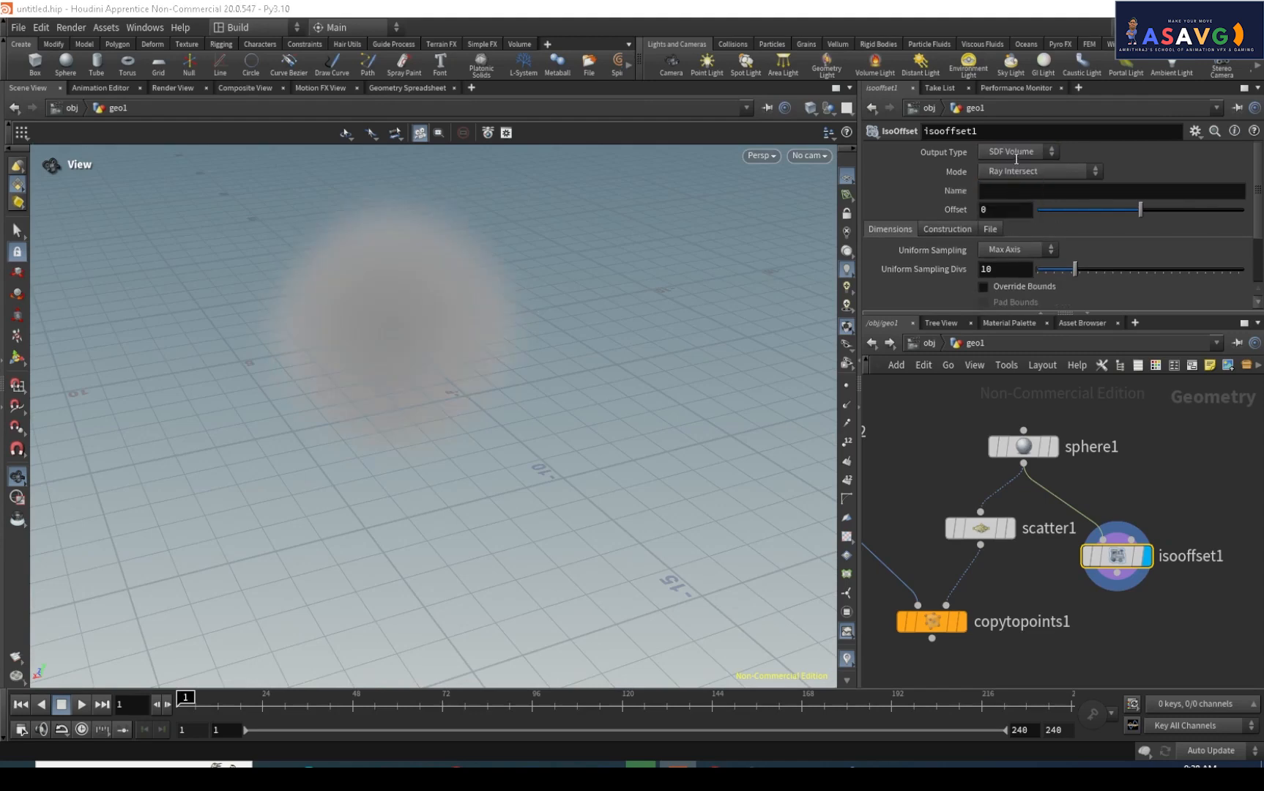
left_click(1035, 153)
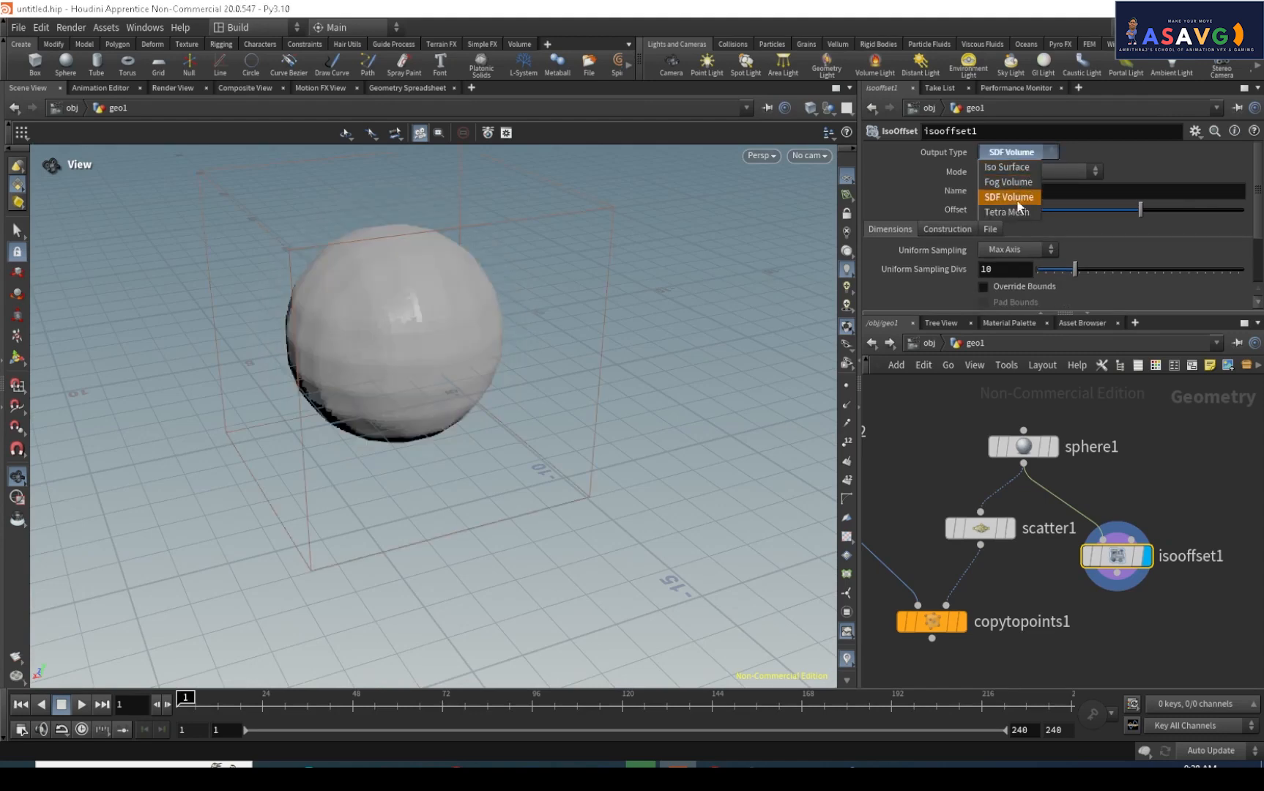
left_click(1016, 212)
left_click_drag(527, 300, 508, 375)
left_click(1018, 151)
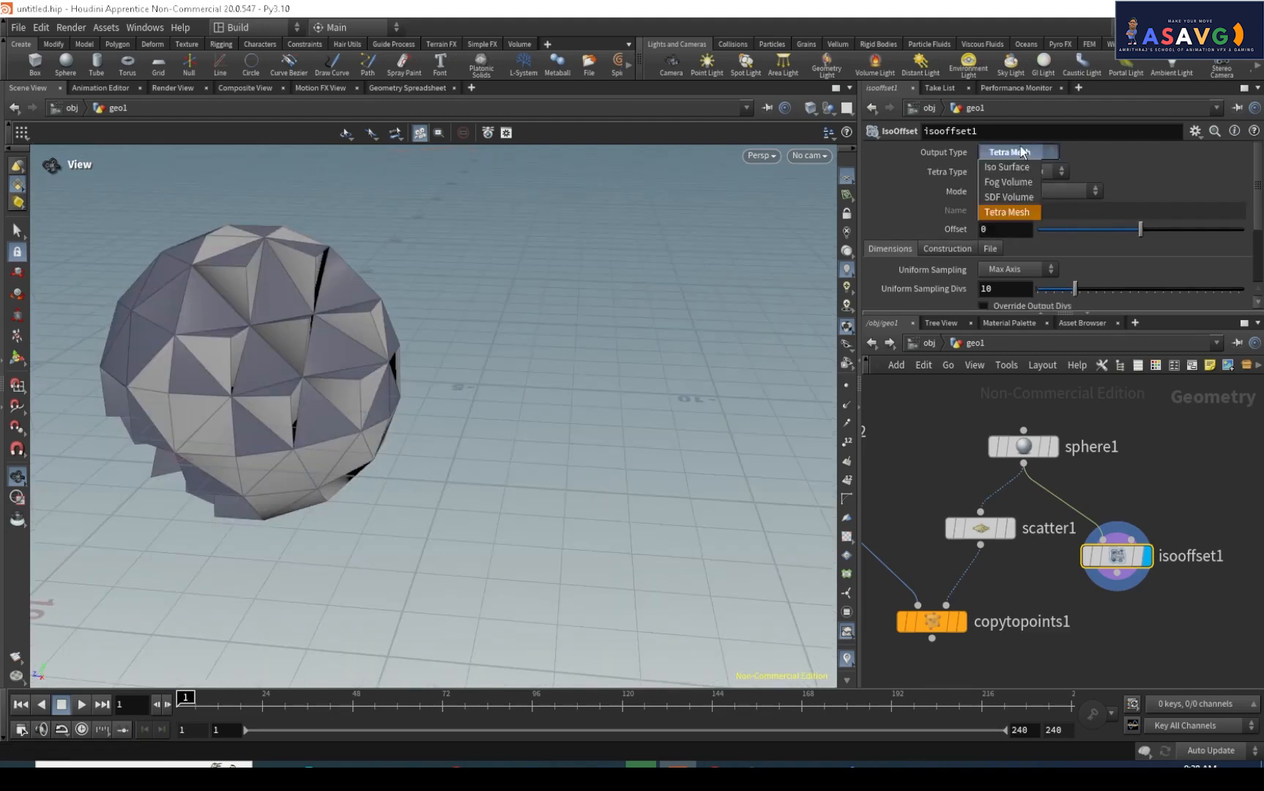
left_click(1015, 170)
left_click_drag(542, 374, 968, 254)
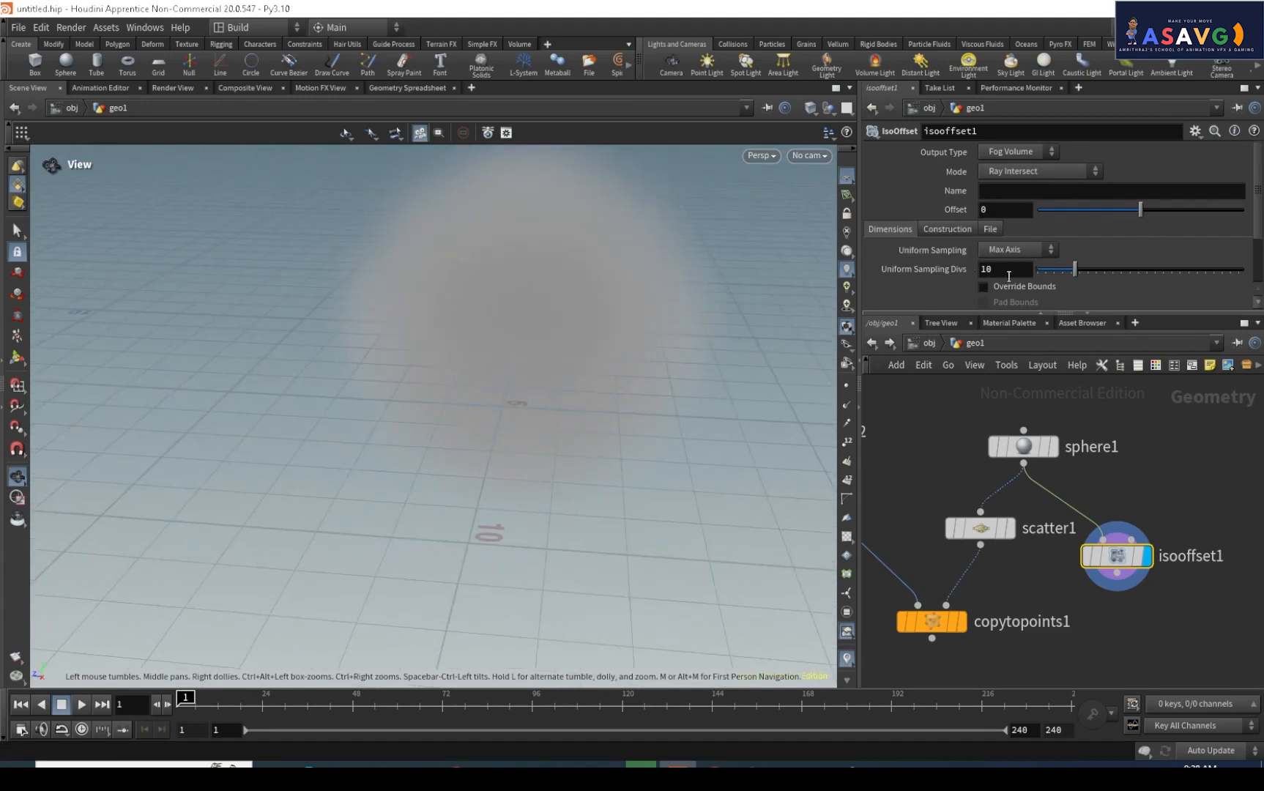
Move scatter1 closer to copytopoints1, and compare the fog volume, the copied spheres and the scattered points.
middle_click_drag(1190, 567, 1182, 507)
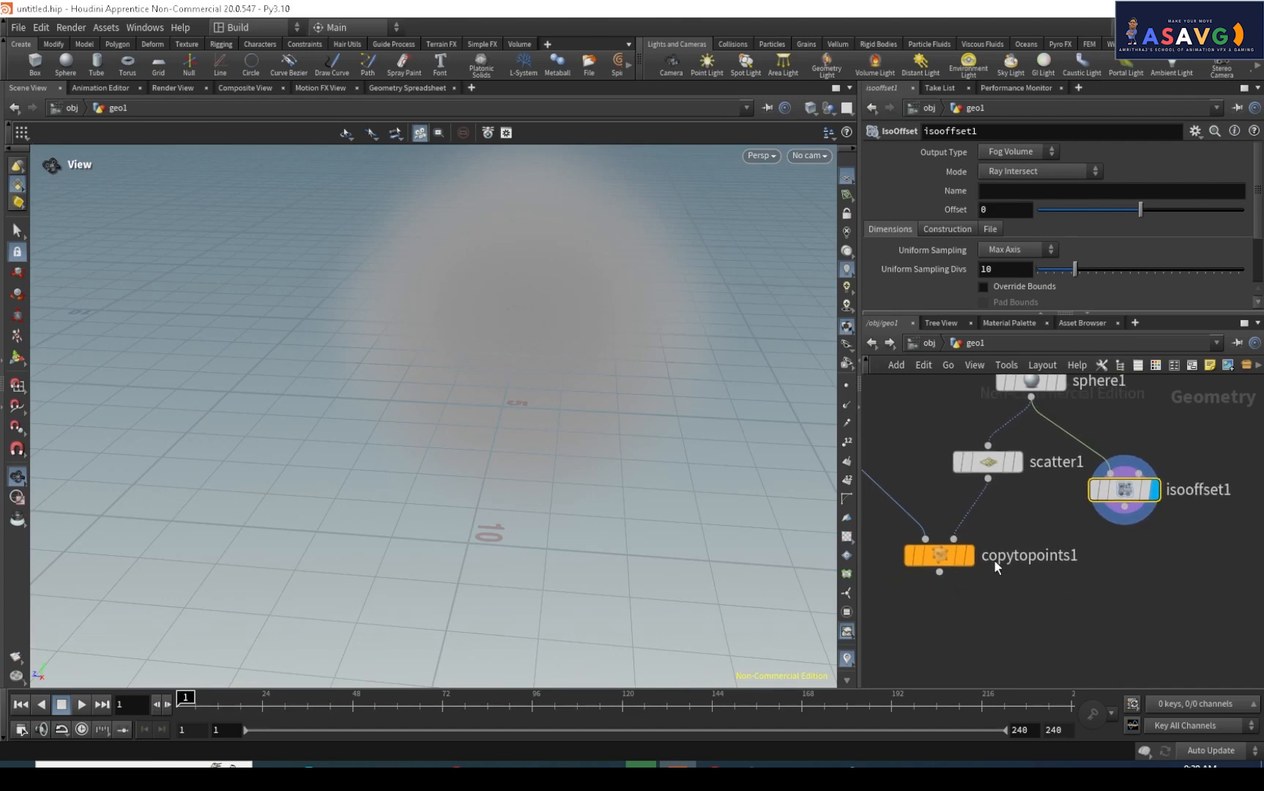
left_click_drag(988, 462, 990, 520)
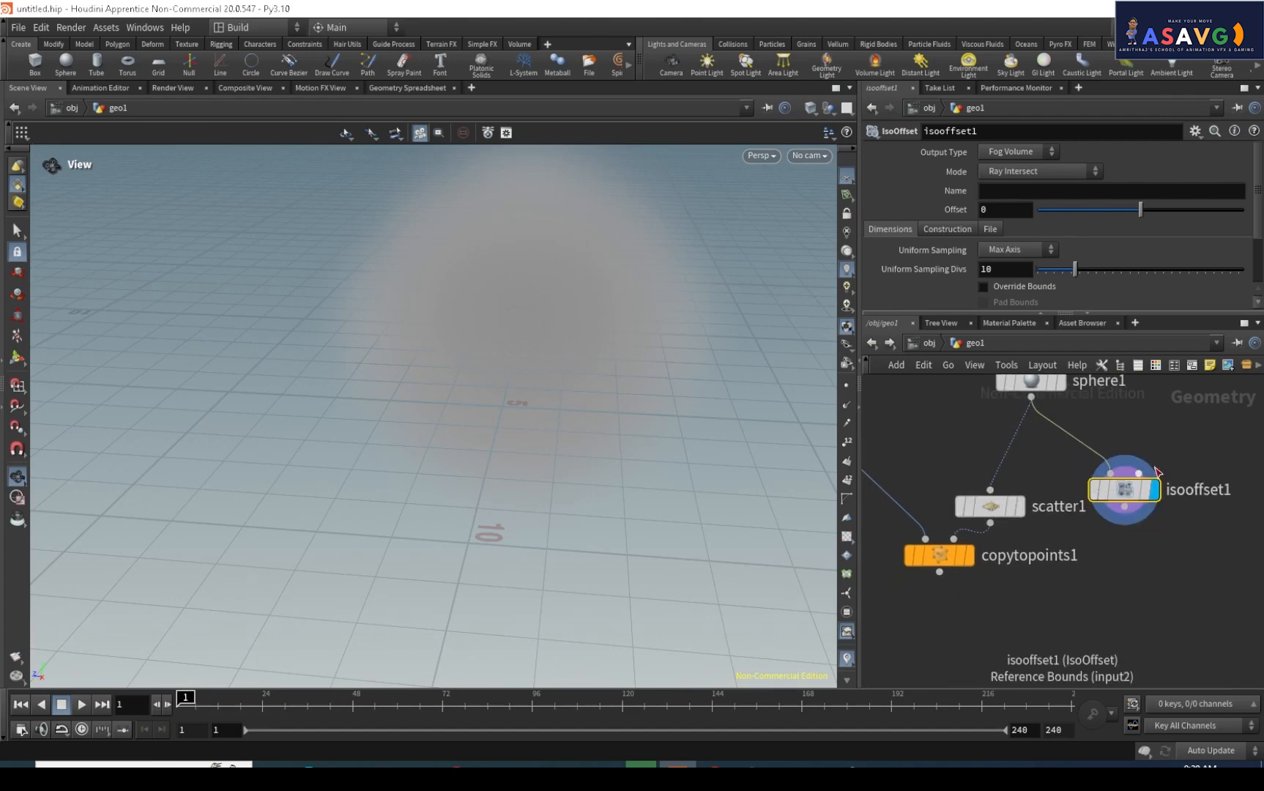
left_click_drag(545, 220, 460, 313)
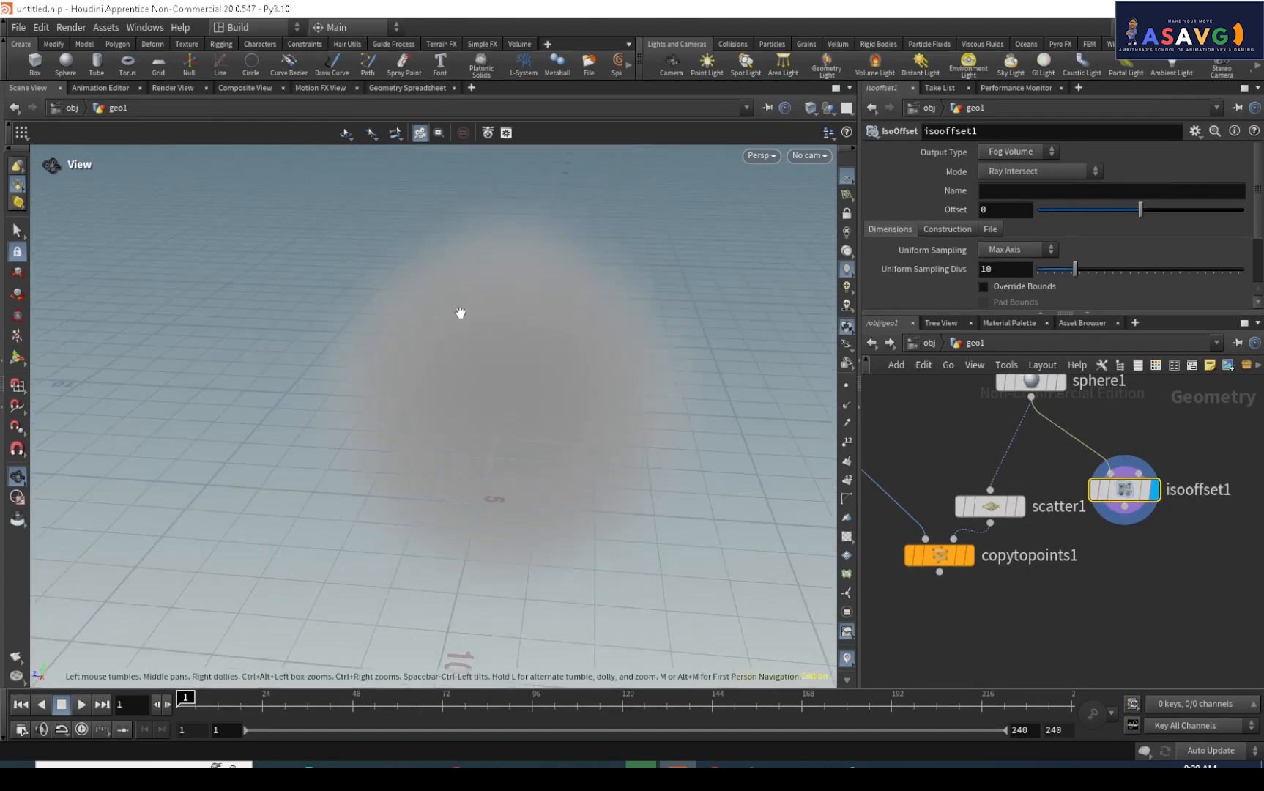
left_click_drag(316, 372, 398, 324)
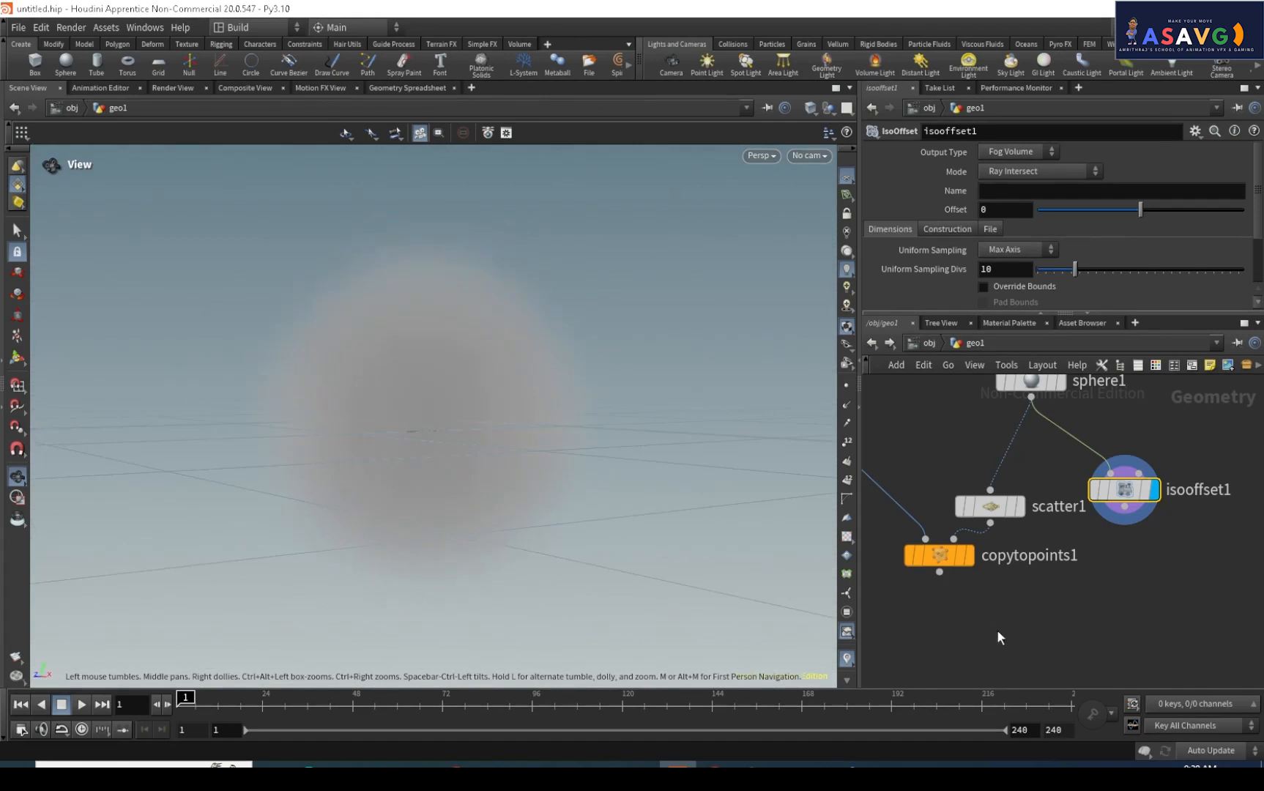
left_click(967, 557)
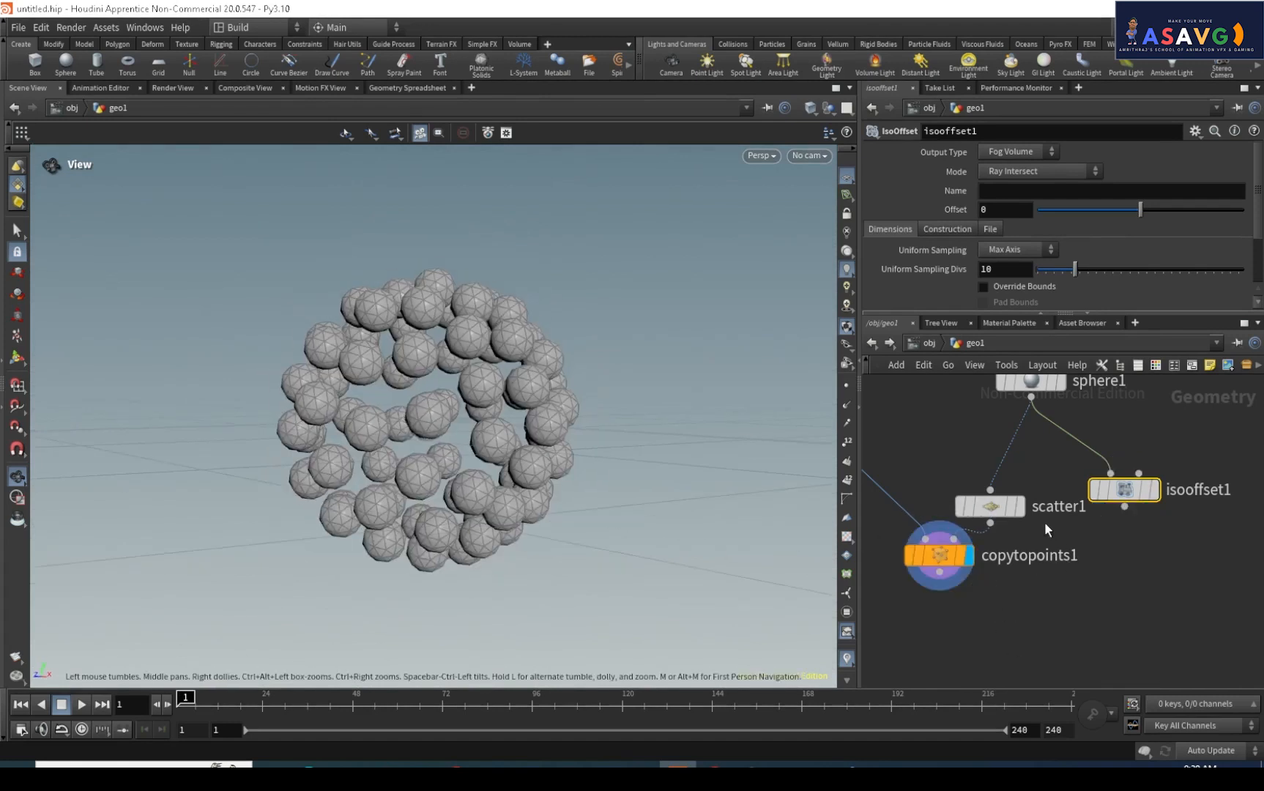
left_click(1022, 507)
left_click_drag(556, 437, 520, 470)
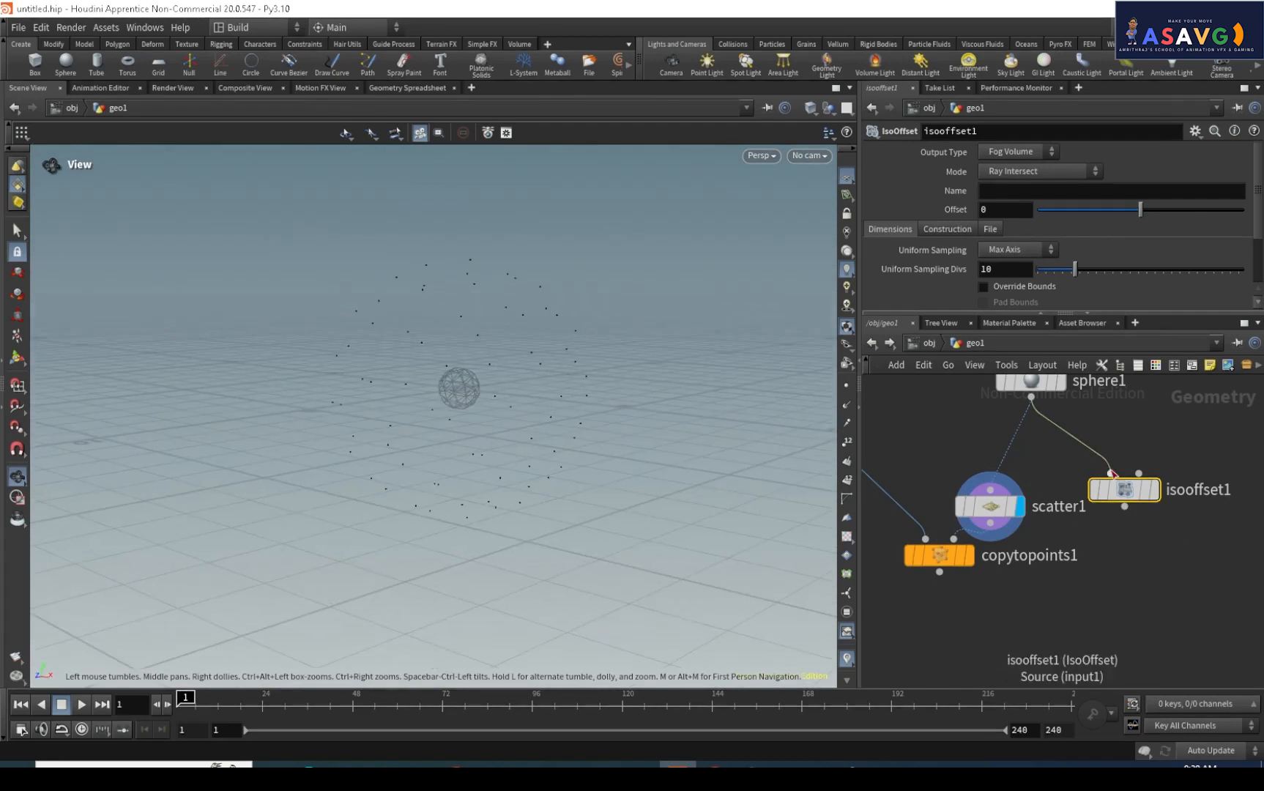
Insert isooffset1 into the connection between sphere1 and scatter1.
left_click_drag(1125, 492, 998, 456)
left_click(1107, 489)
key("Escape")
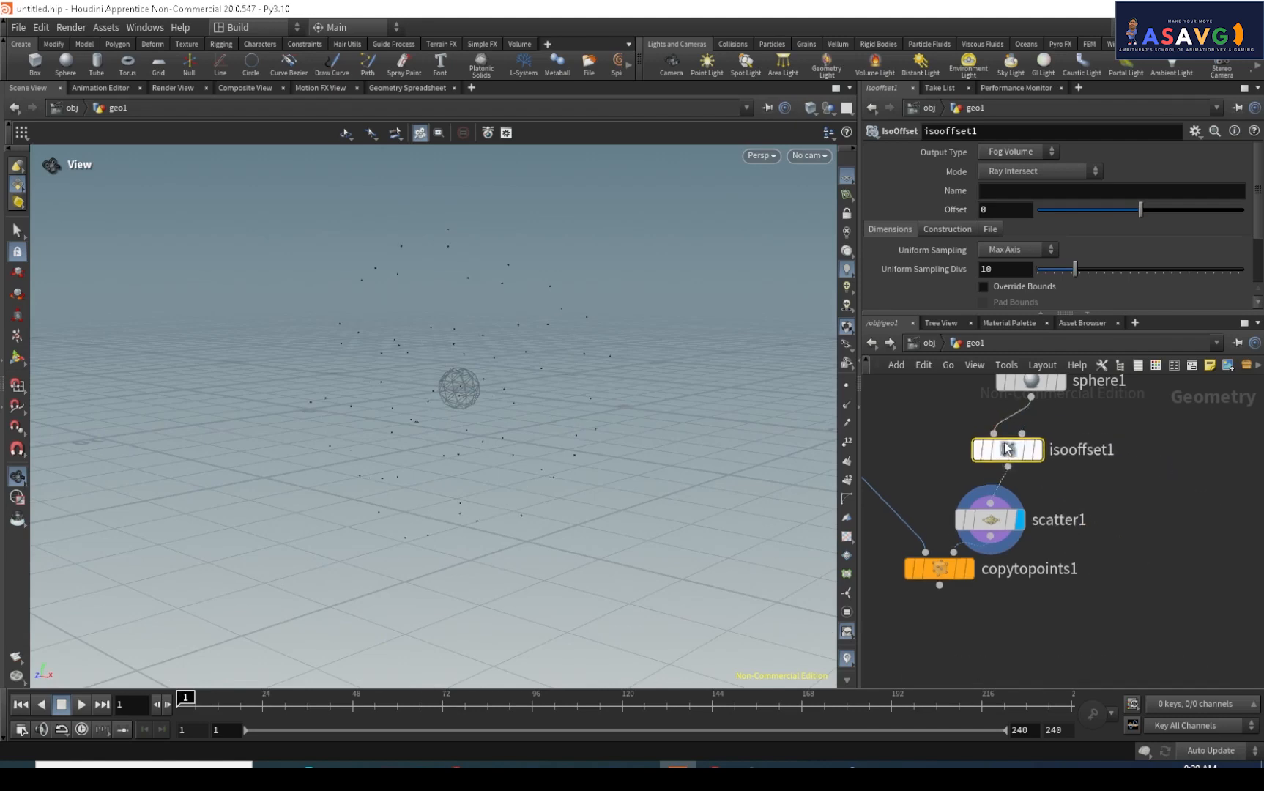
Move copytopoints1 lower in the network, display its result and inspect the spheres filling the volume.
middle_click_drag(1067, 535, 1087, 526)
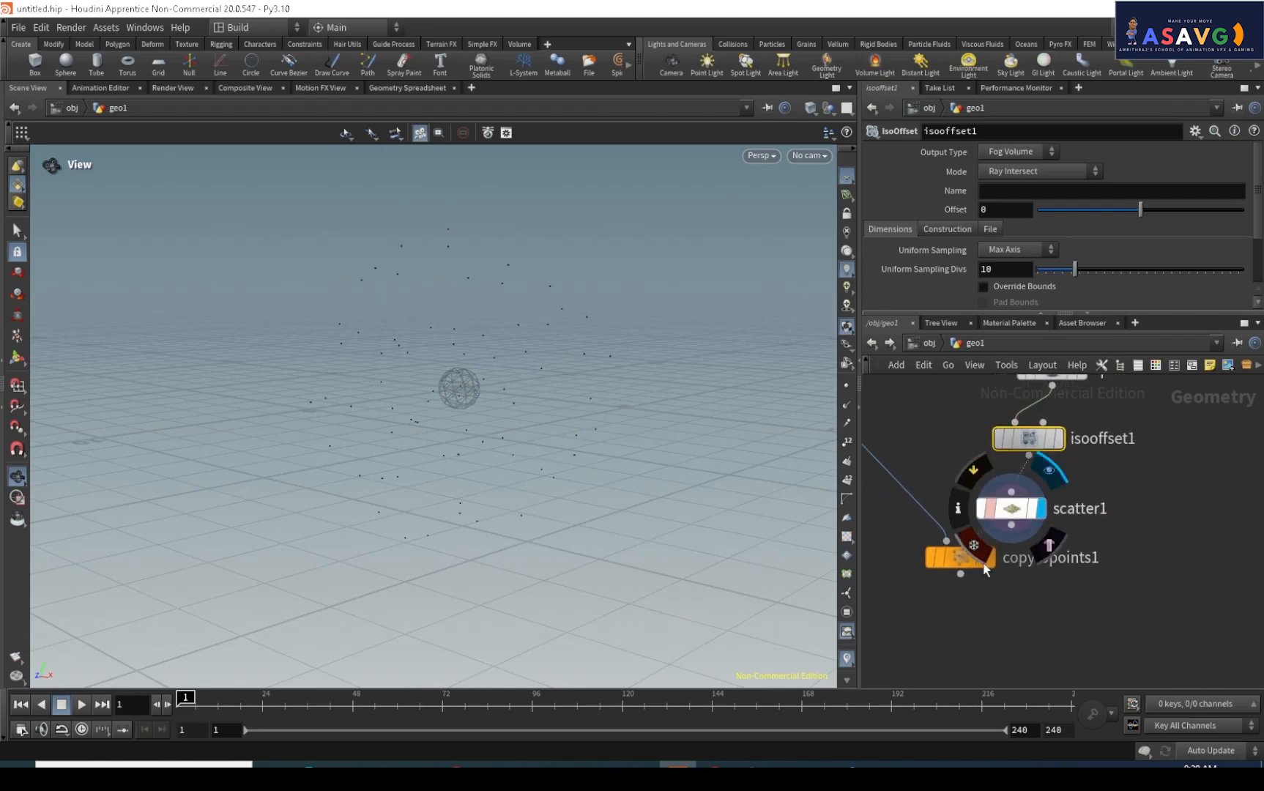
left_click_drag(989, 573, 956, 597)
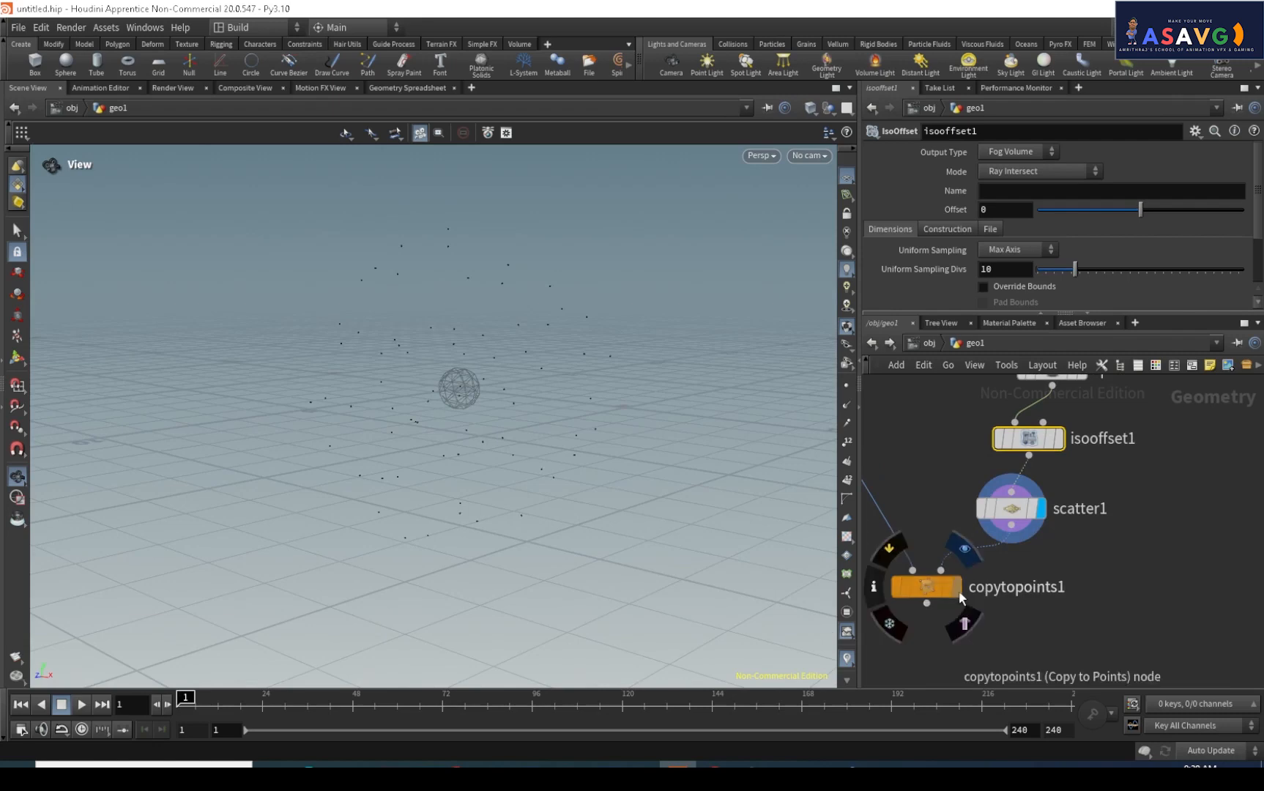
left_click(958, 587)
left_click_drag(396, 444, 514, 448)
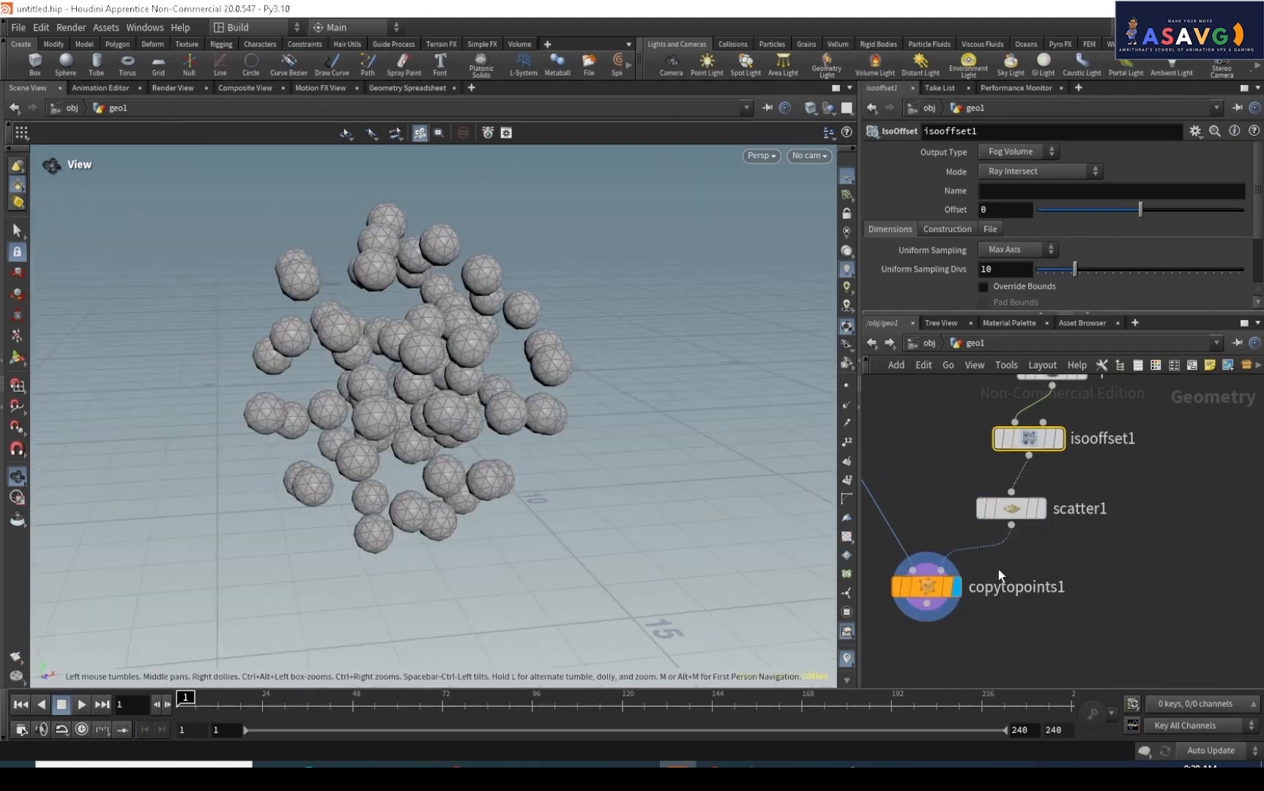
middle_click_drag(1062, 575, 1084, 606)
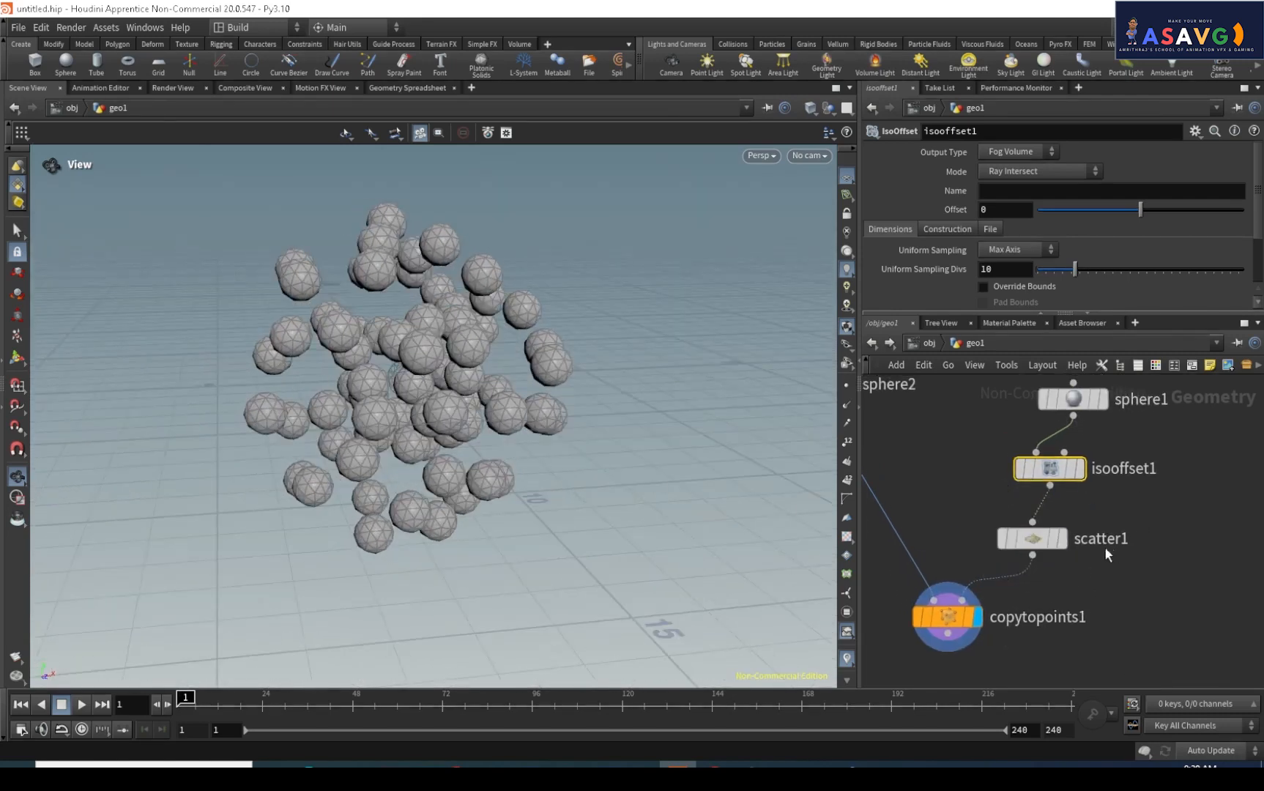
Try a different forced total count on scatter1 and undo the change.
left_click(1035, 540)
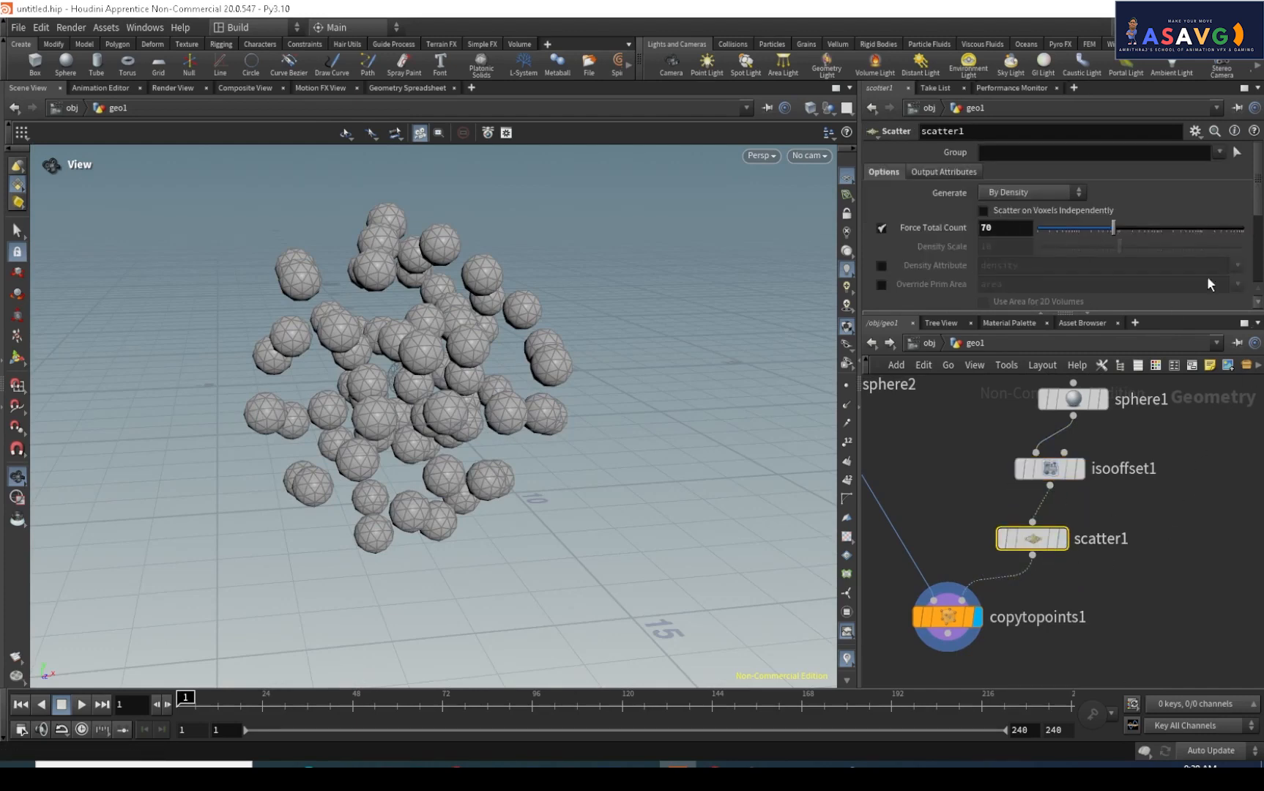
mouse_move(1091, 228)
left_mouse_down()
mouse_move(1108, 228)
mouse_move(1070, 233)
mouse_move(1095, 232)
left_mouse_up()
key("ctrl+z")
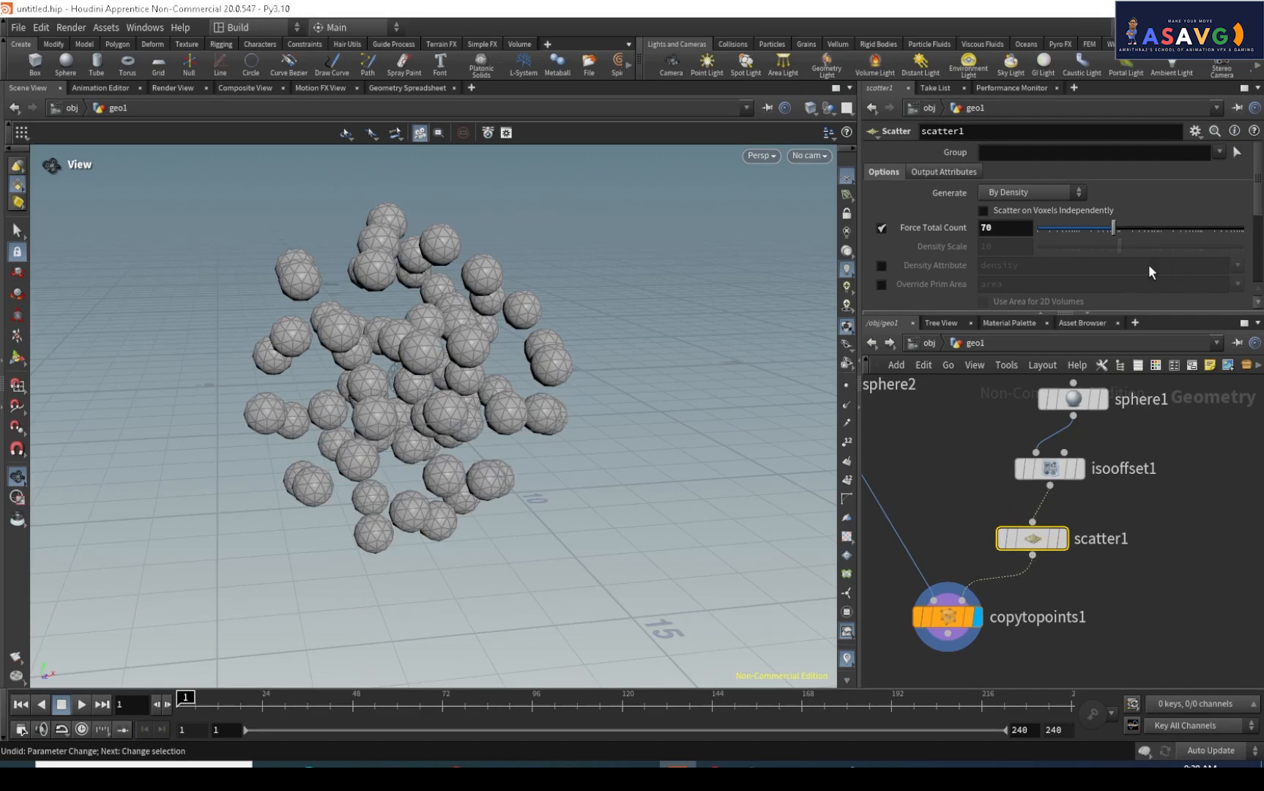
Reduce scatter1's forced total count to 11, and compare sphere2 alone with the Copy to Points result.
left_click_drag(1117, 228, 1081, 232)
middle_click_drag(1010, 648, 1059, 600)
scroll(1090, 545, "down", 2)
left_click(947, 455)
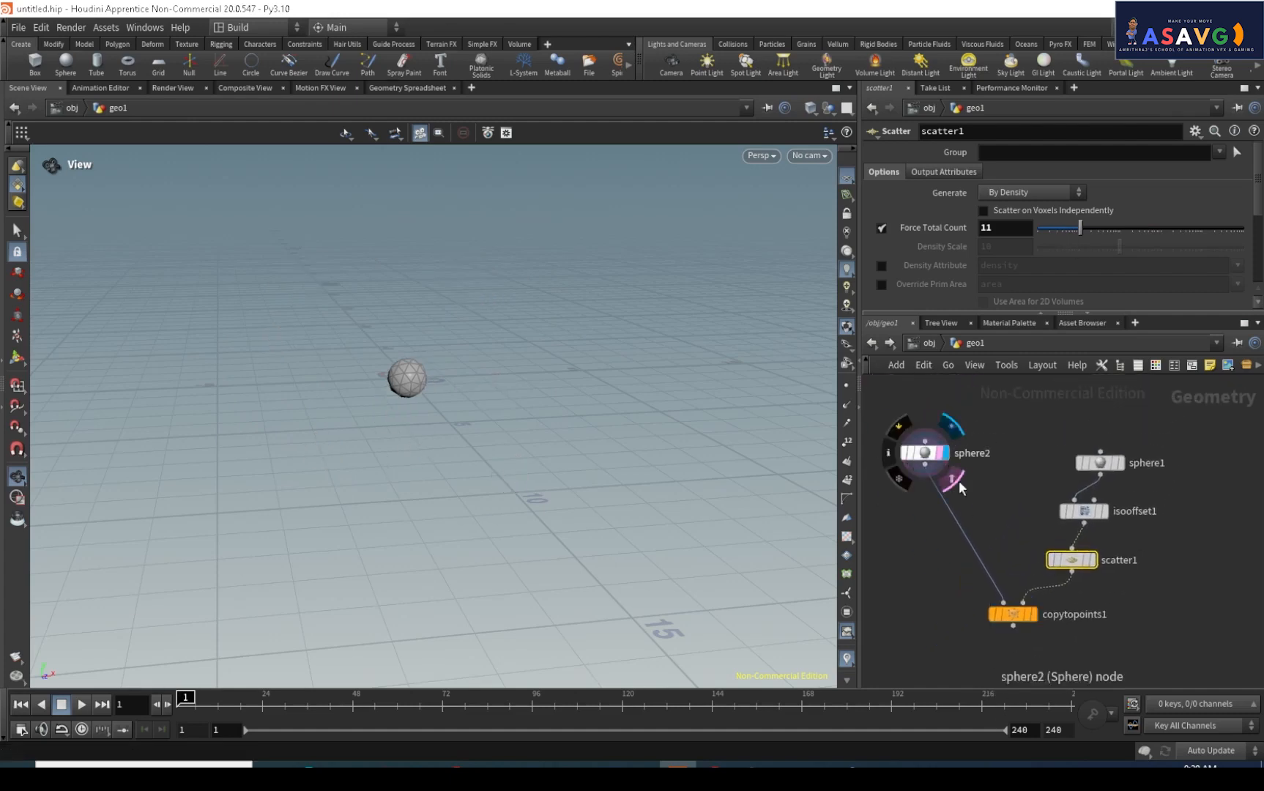
left_click(1033, 614)
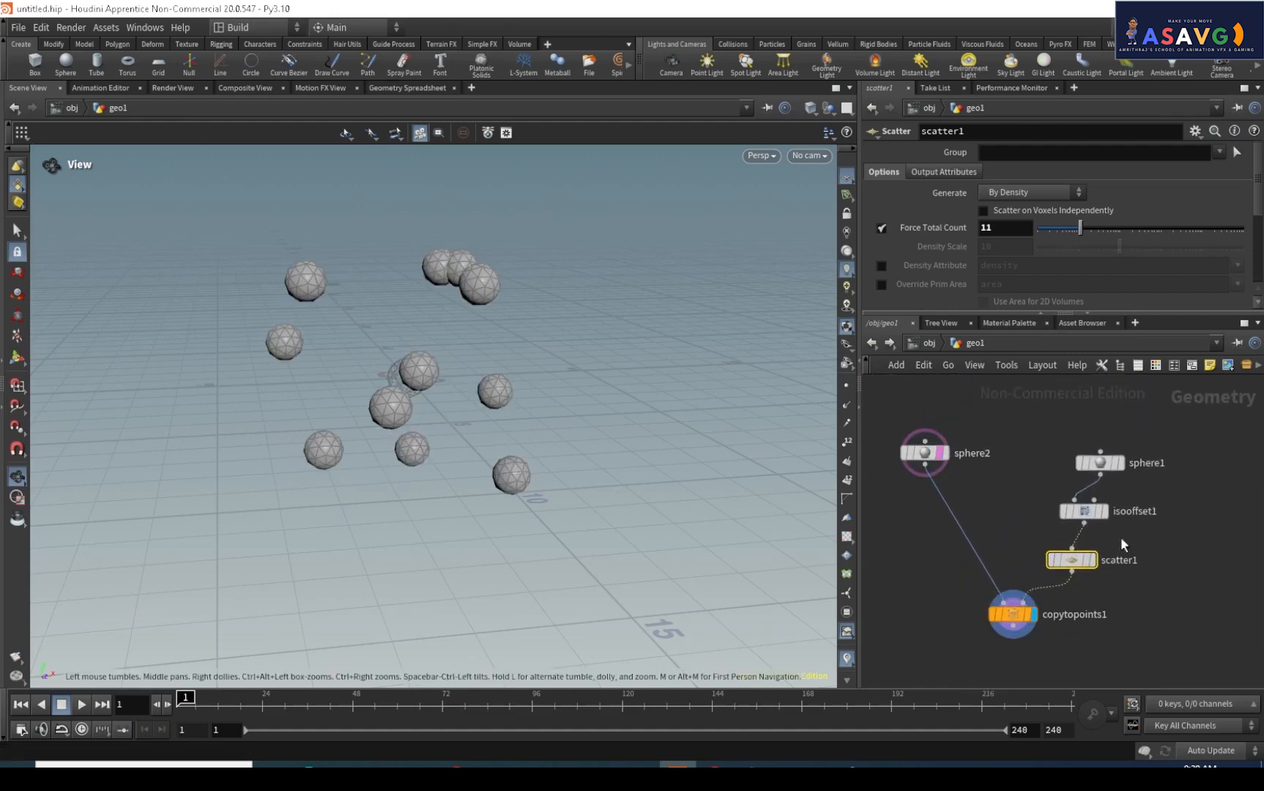
Set scatter1's forced total count to 44 and move copytopoints1 lower to make room beneath scatter1.
mouse_move(1081, 229)
left_mouse_down()
mouse_move(1121, 231)
mouse_move(1105, 230)
left_mouse_up()
left_click_drag(536, 409, 652, 401)
middle_click_drag(1140, 584, 1088, 559)
left_click_drag(968, 592, 960, 637)
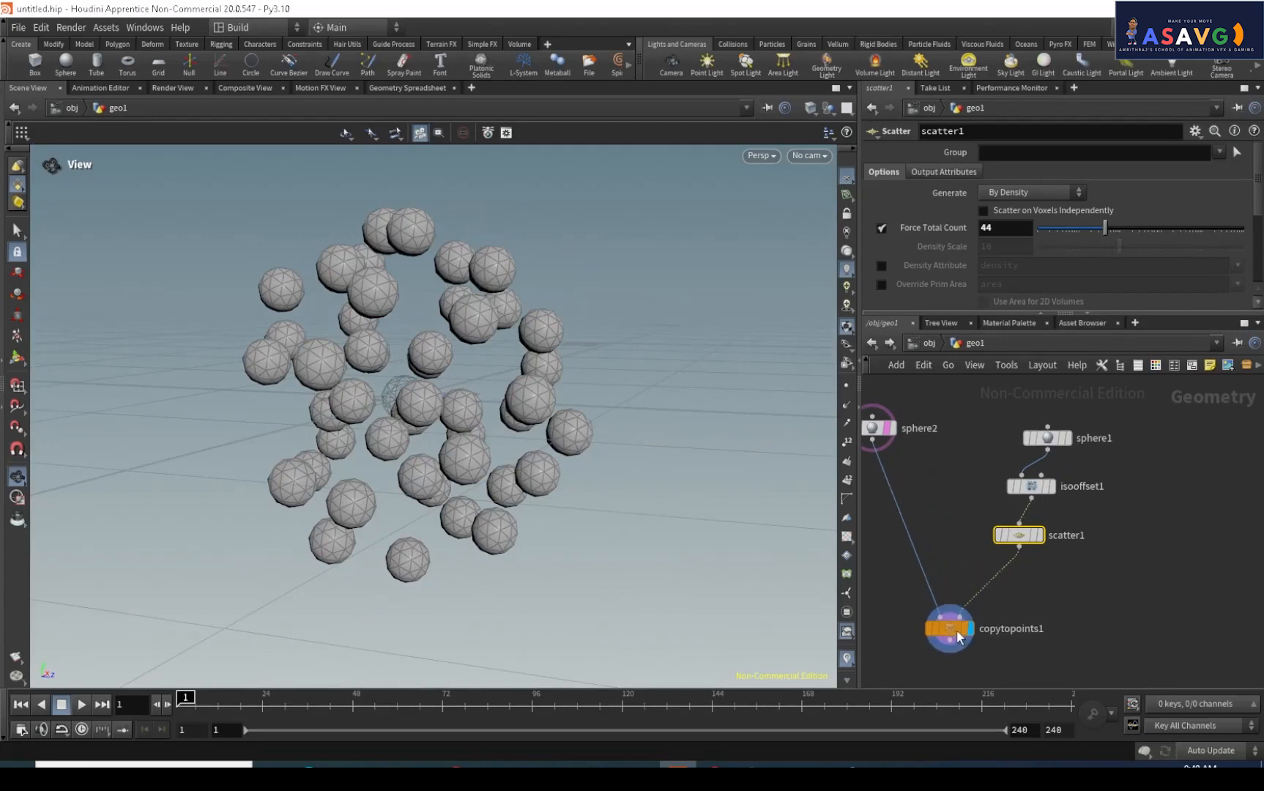
Insert an Attribute Randomize node on the wire between scatter1 and copytopoints1 and inspect the randomly coloured spheres.
left_click(1083, 602)
key("Tab")
type("a")
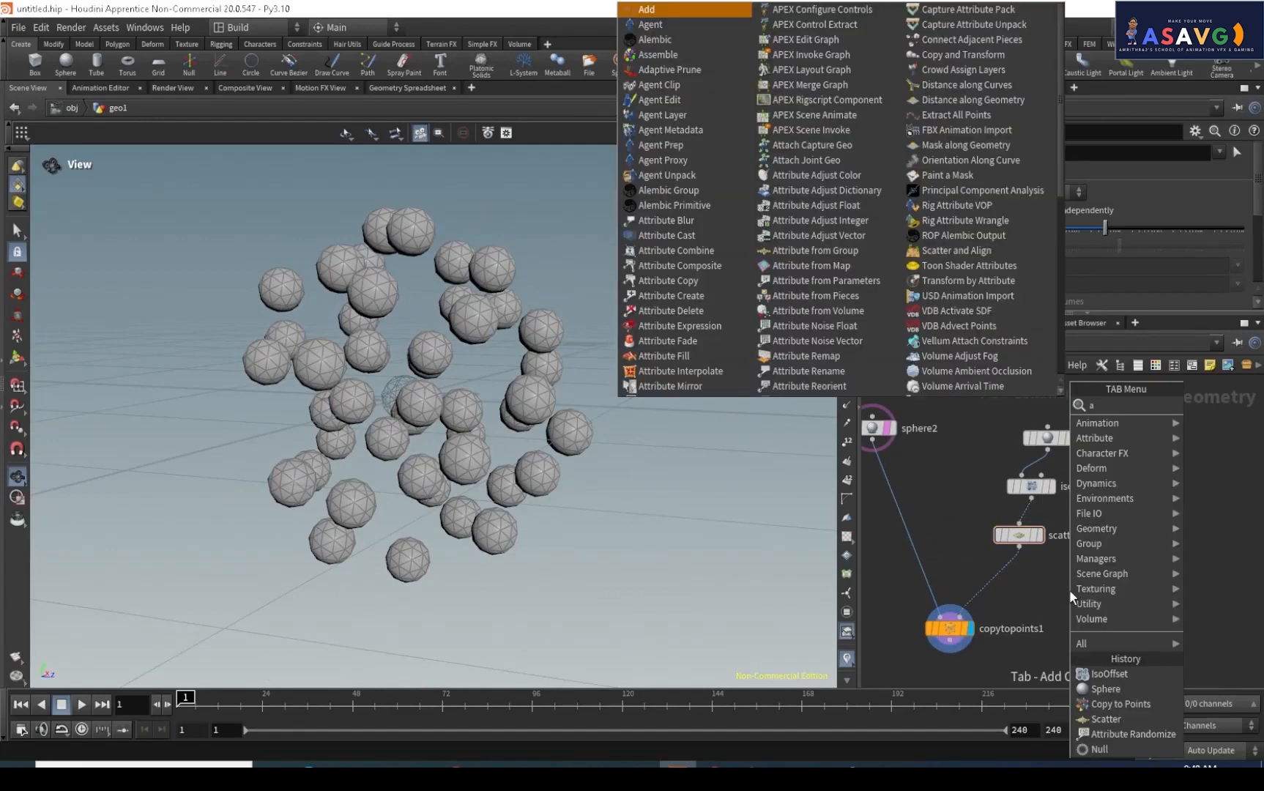
type("ttri")
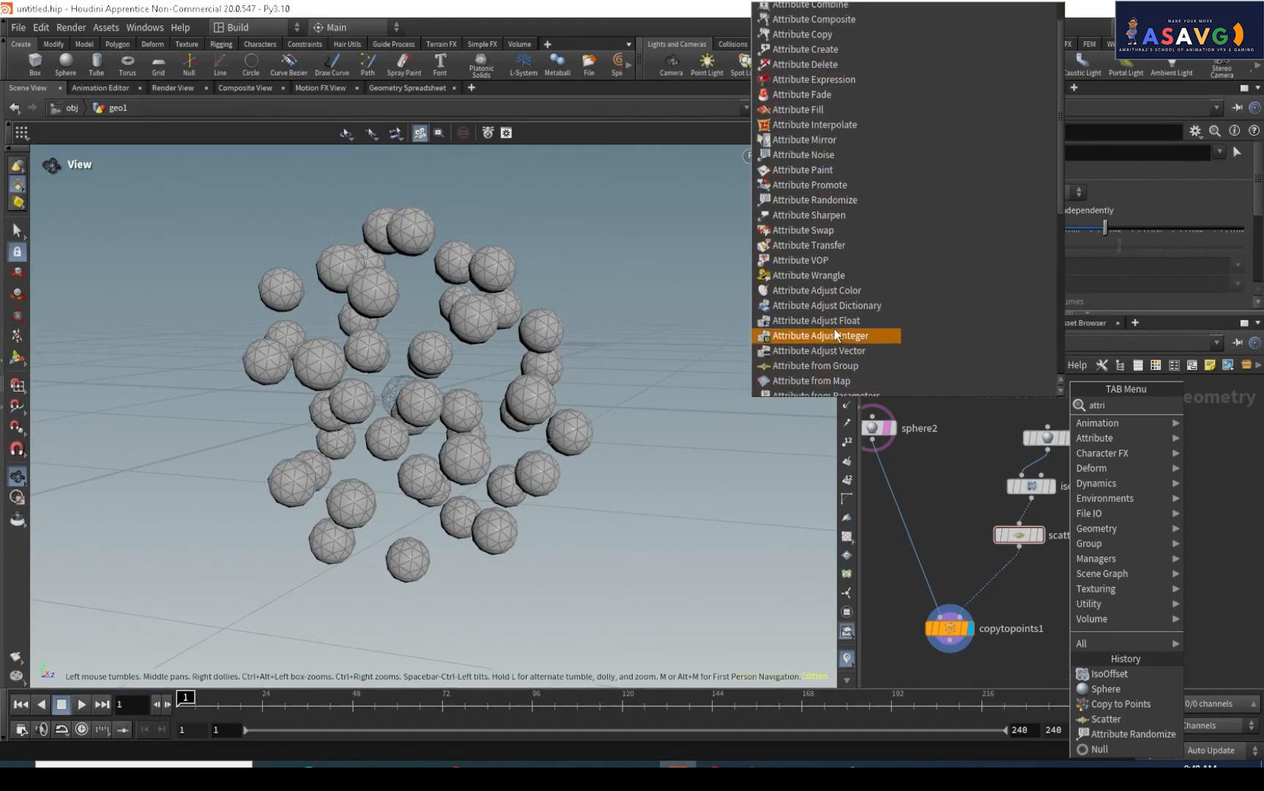
left_click(844, 204)
left_click(1001, 574)
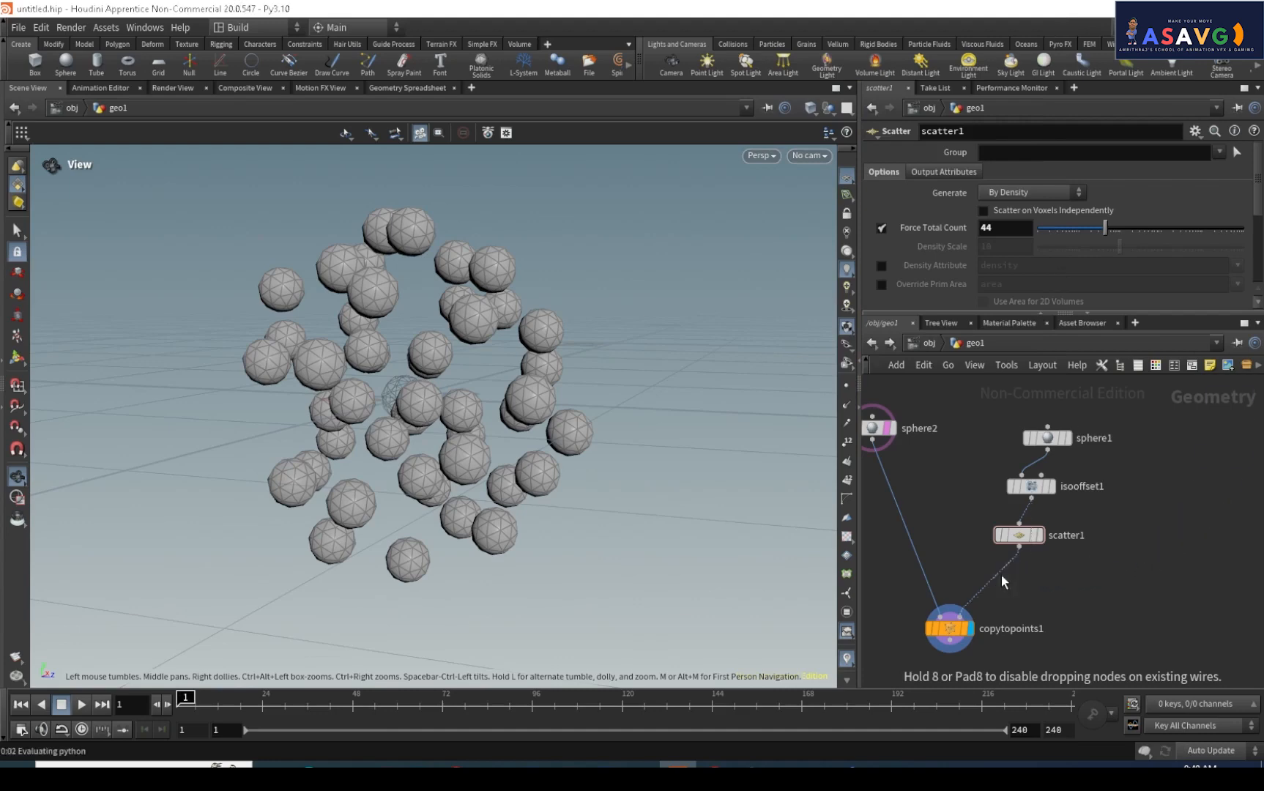
middle_click_drag(1056, 606, 1124, 548)
left_click_drag(512, 419, 395, 371)
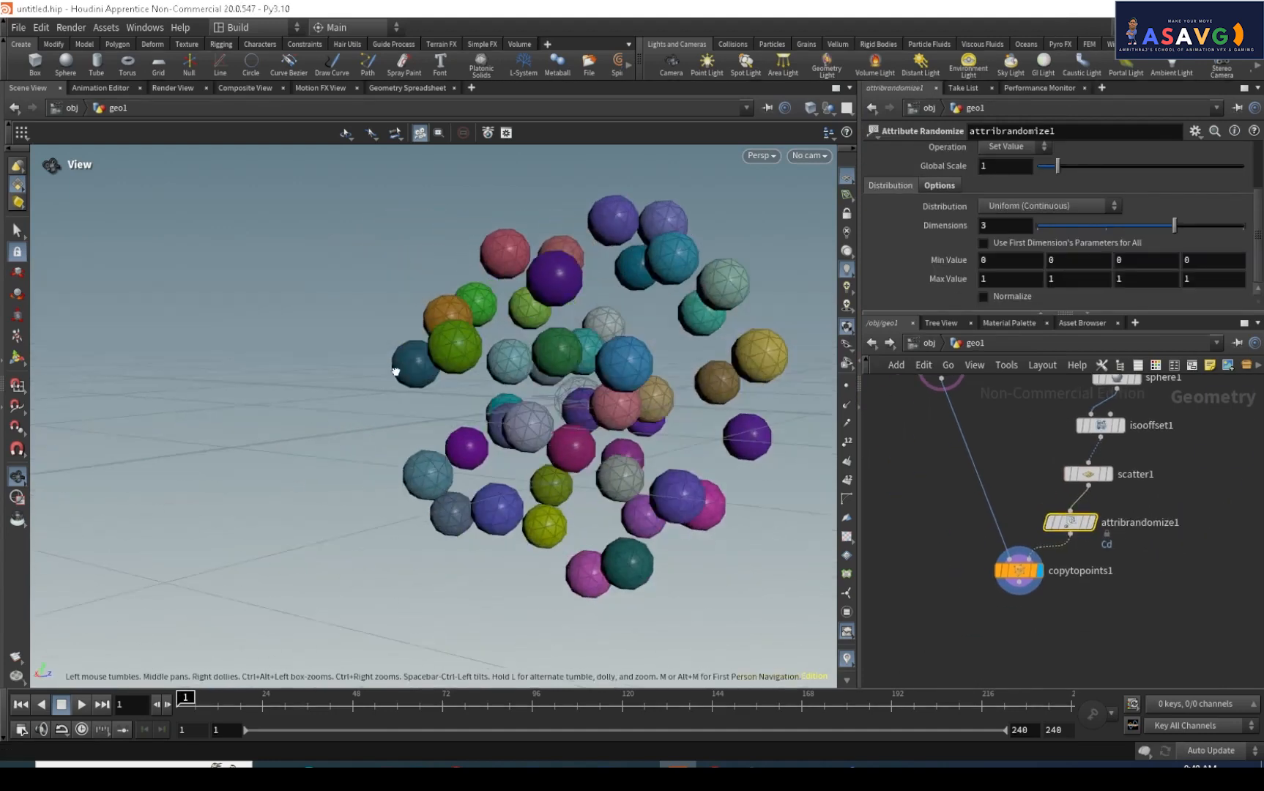
left_click_drag(643, 455, 535, 485)
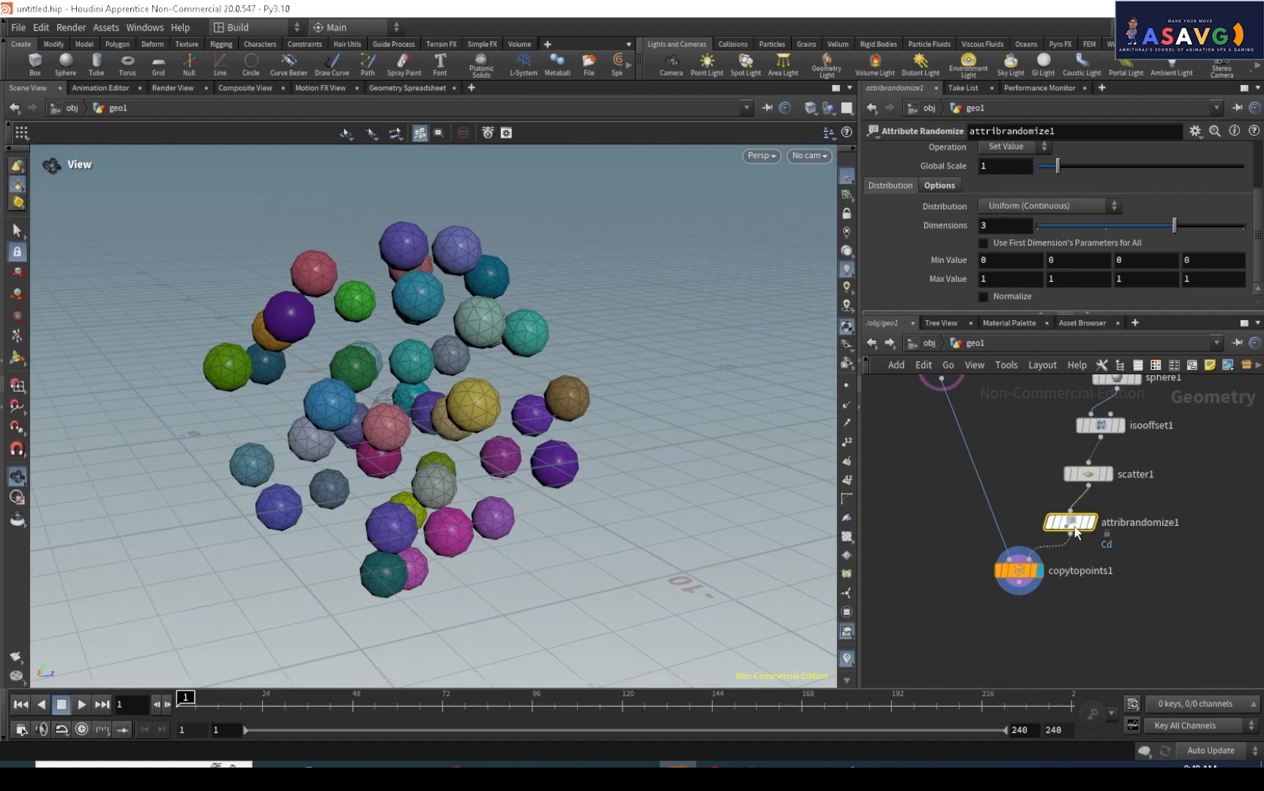
Change attribrandomize1's attribute name to pscale and inspect the spheres' random sizes.
middle_click_drag(1199, 541, 1169, 536)
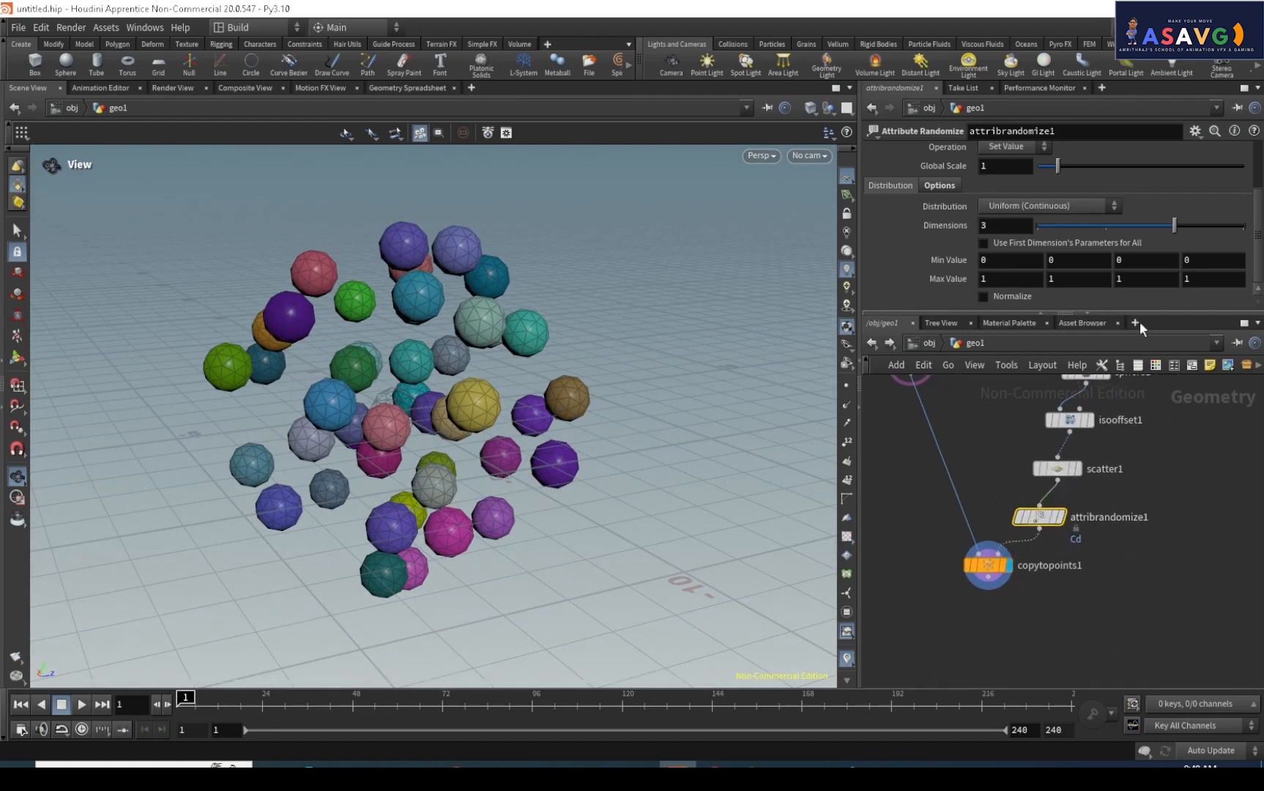
scroll(1004, 220, "up", 3)
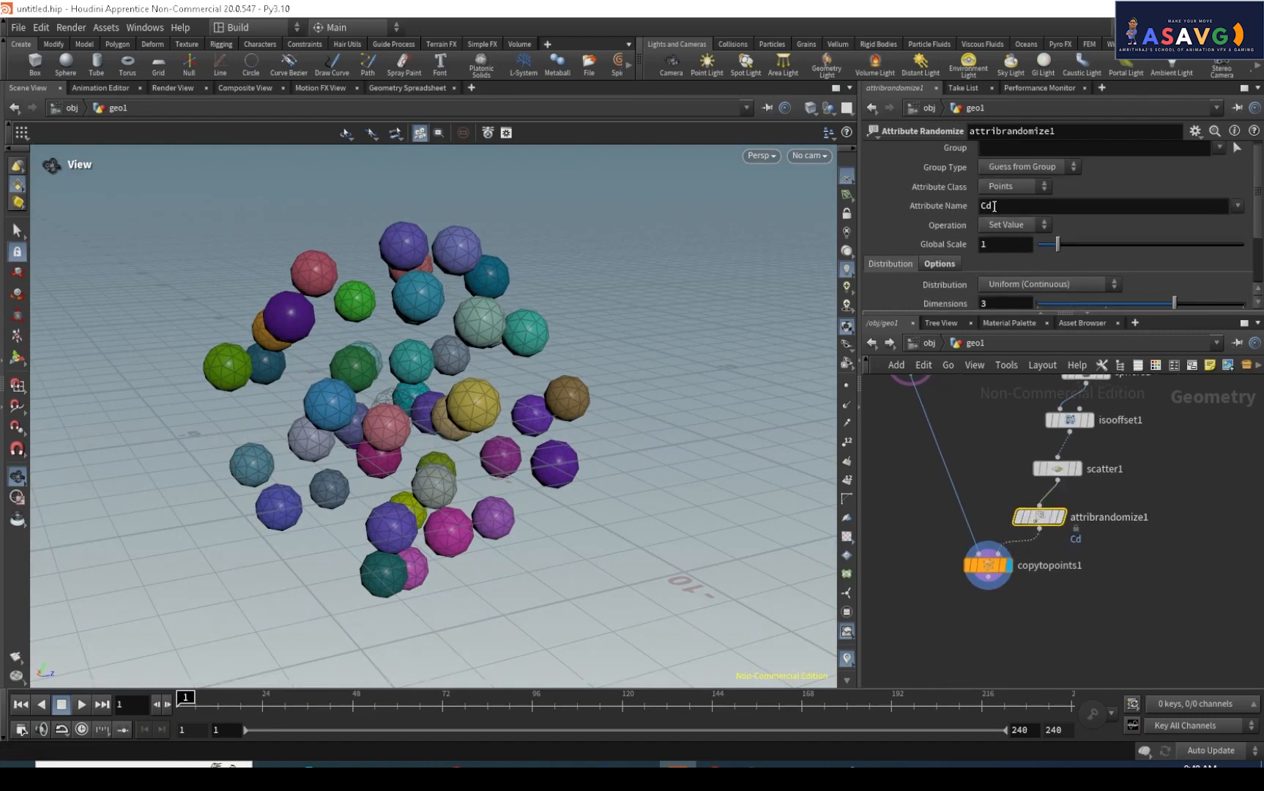
left_click(996, 206)
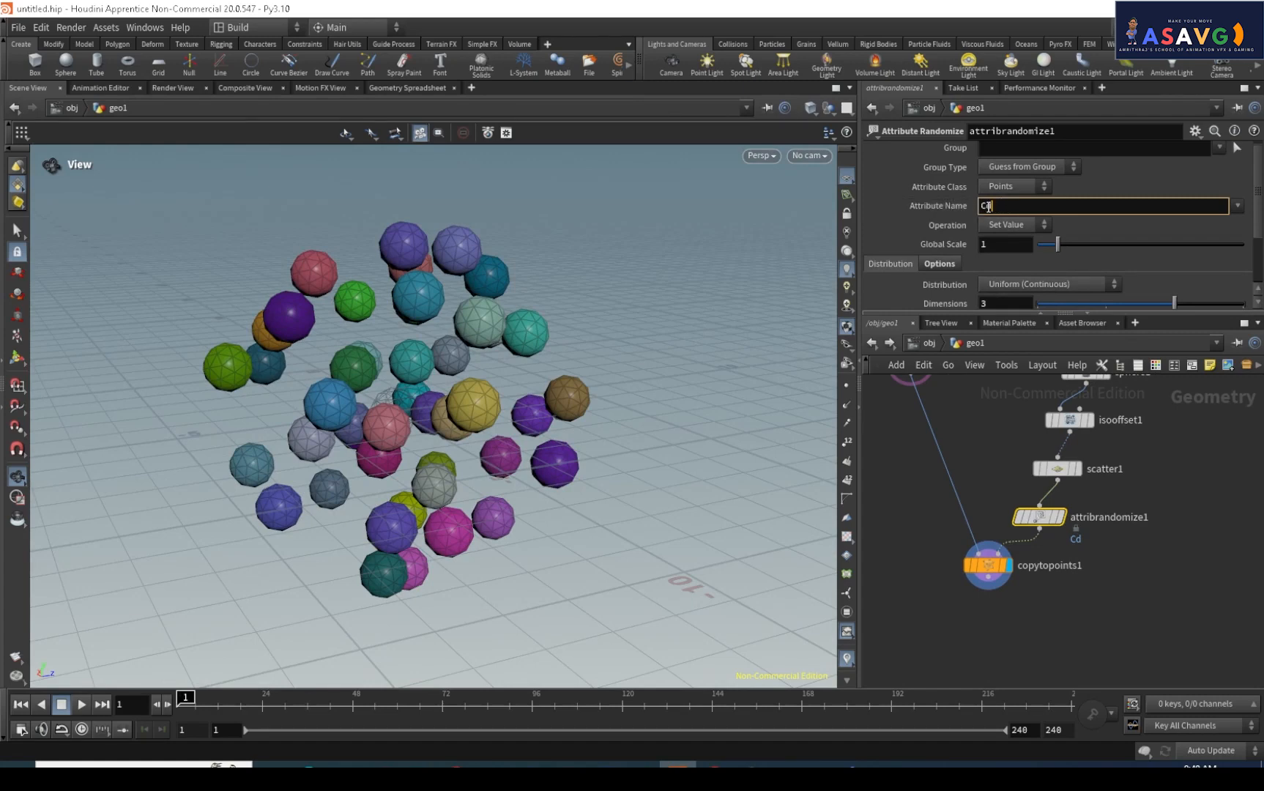
scroll(344, 334, "up", 5)
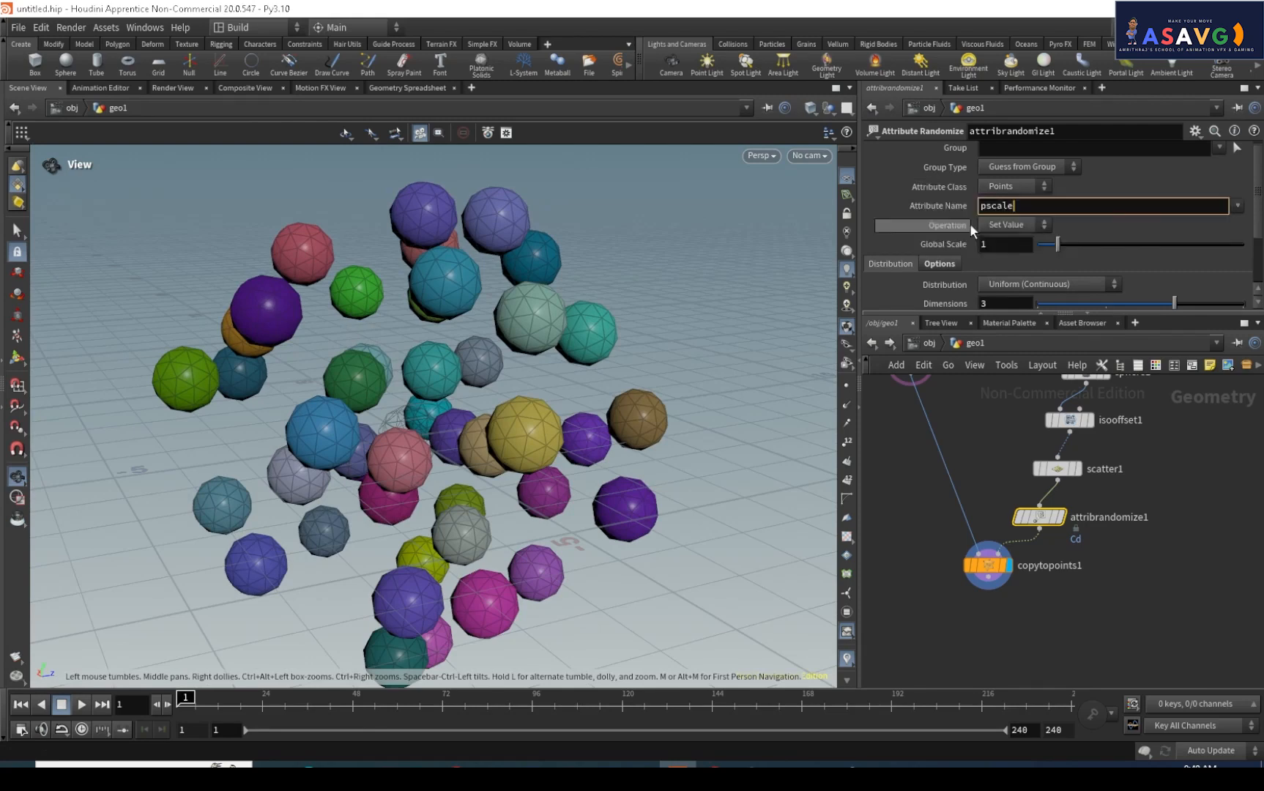
key("Return")
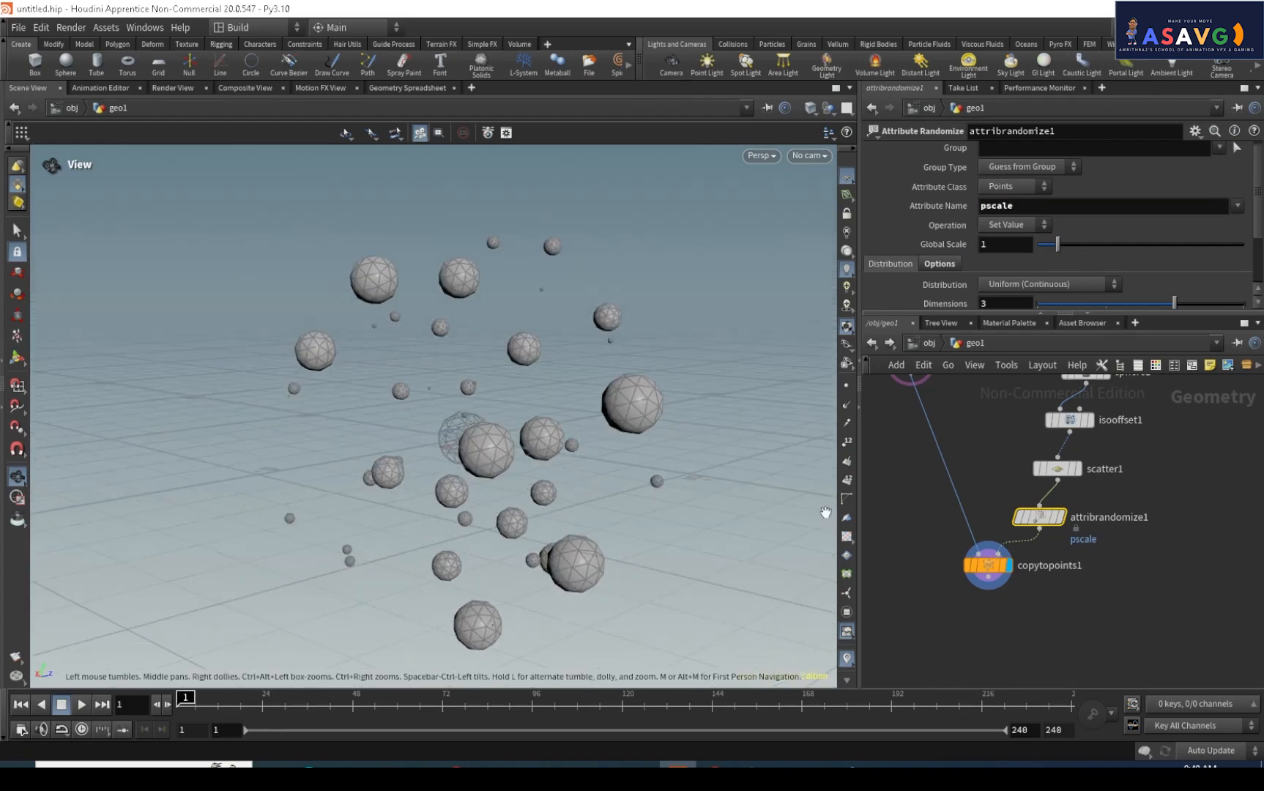
left_click_drag(826, 512, 618, 358)
Set attribrandomize1's first Min Value component to 1.1 and first Max Value component to 0.2, and inspect the sphere sizes.
left_click_drag(945, 313, 946, 382)
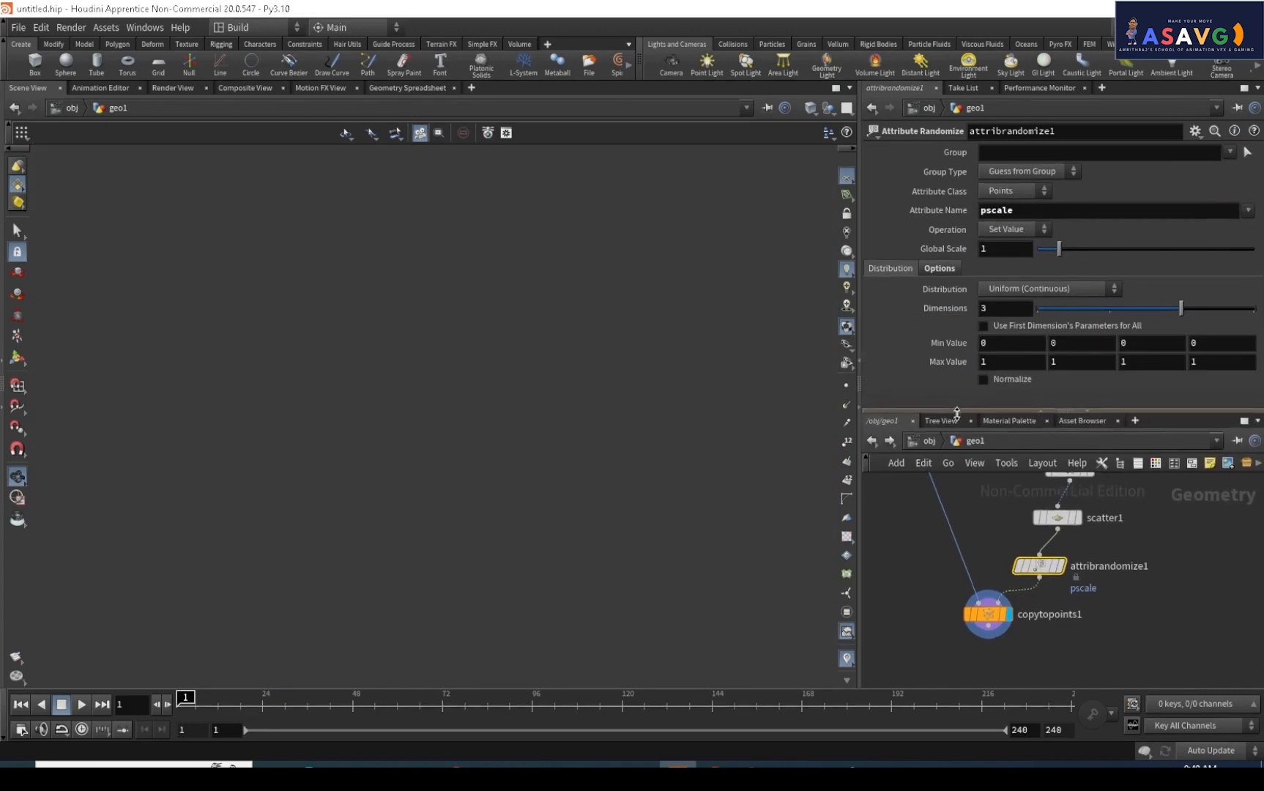
middle_click_drag(631, 419, 557, 358)
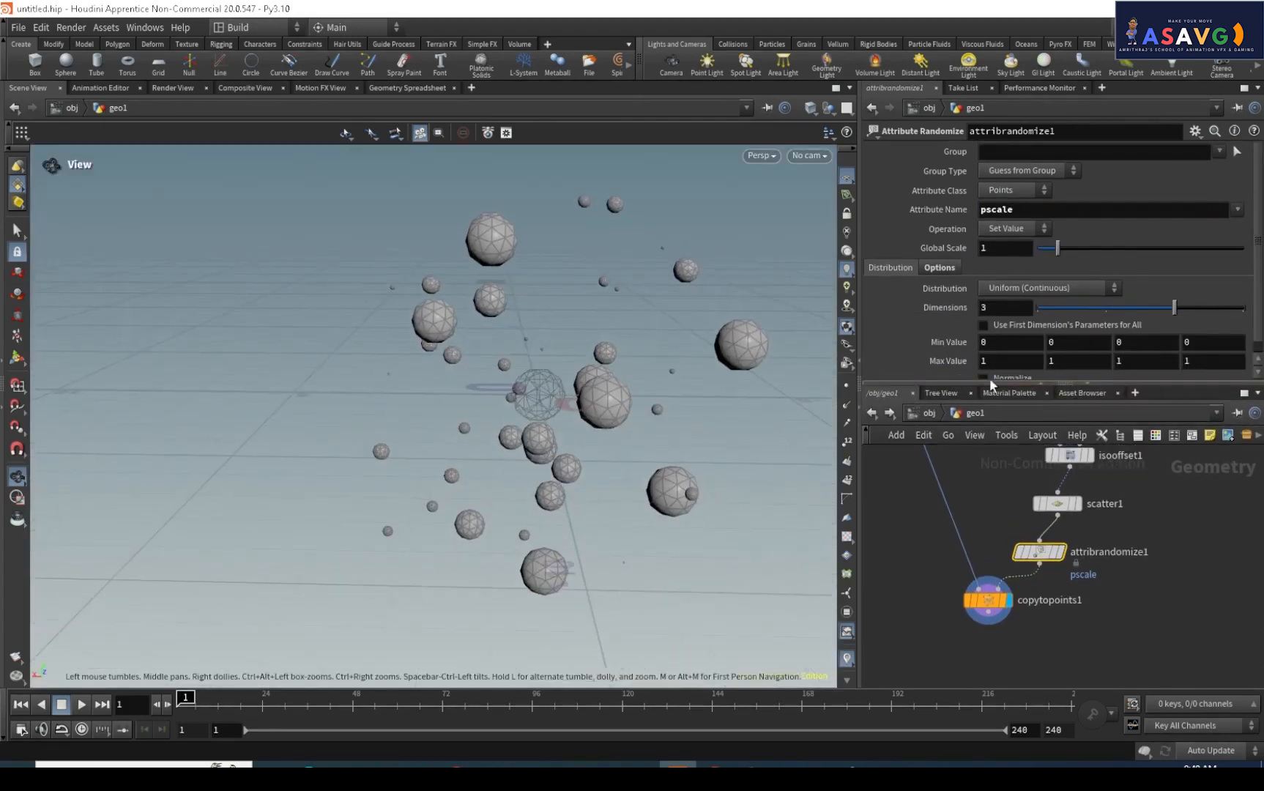
left_click(997, 344)
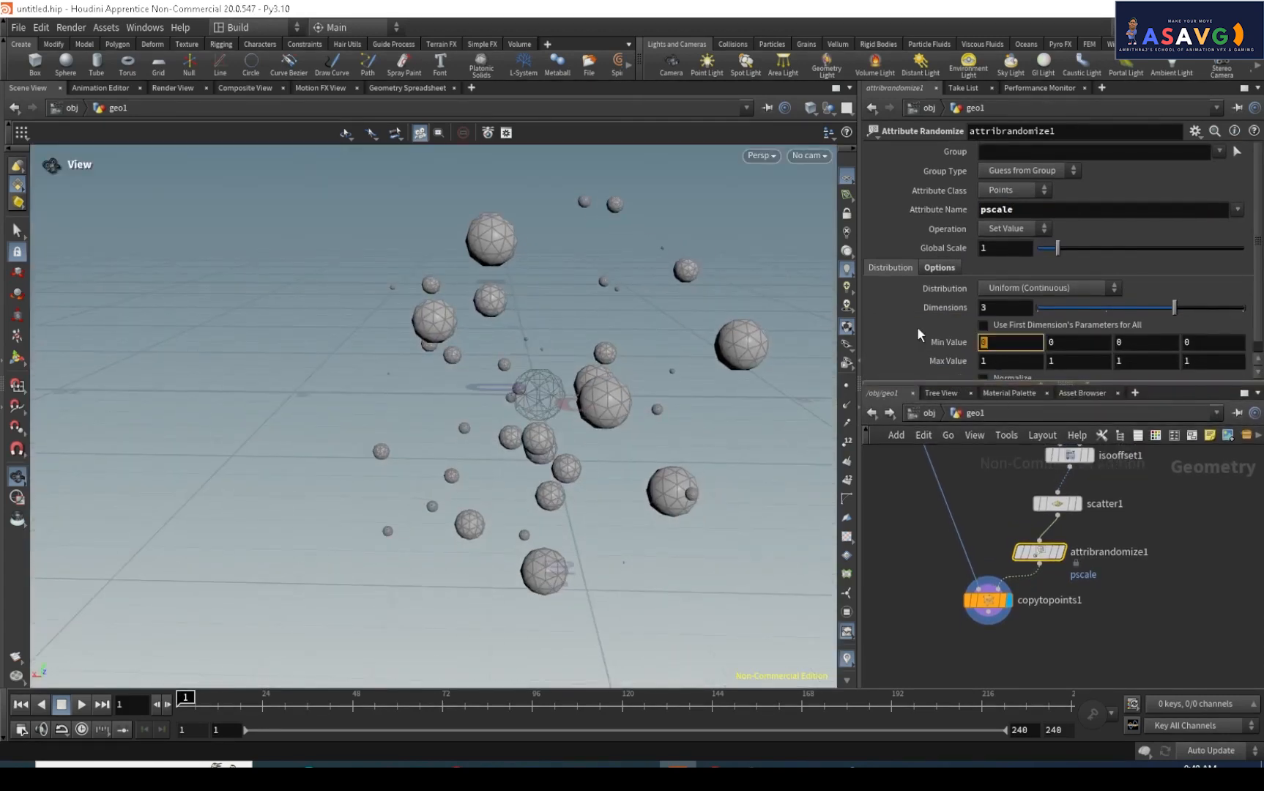
type("1.1")
key("Return")
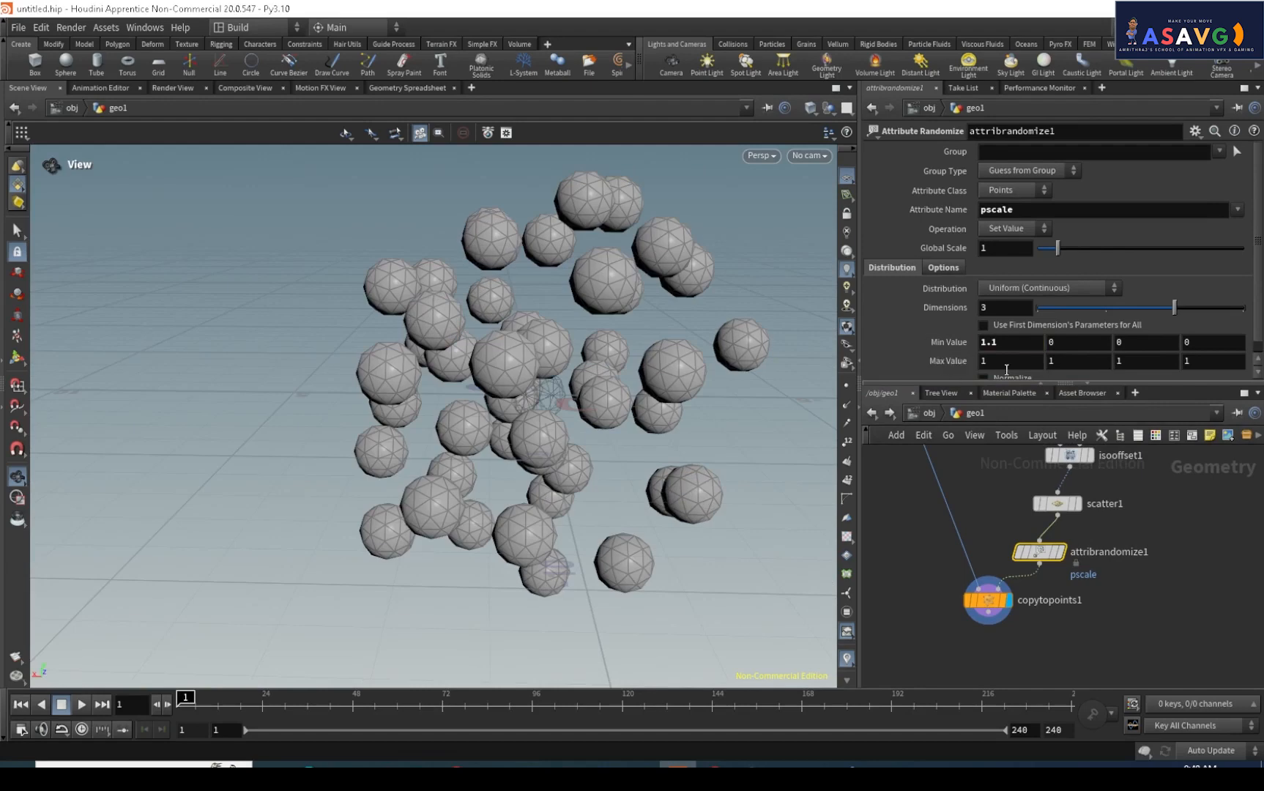
type("0.2")
key("Return")
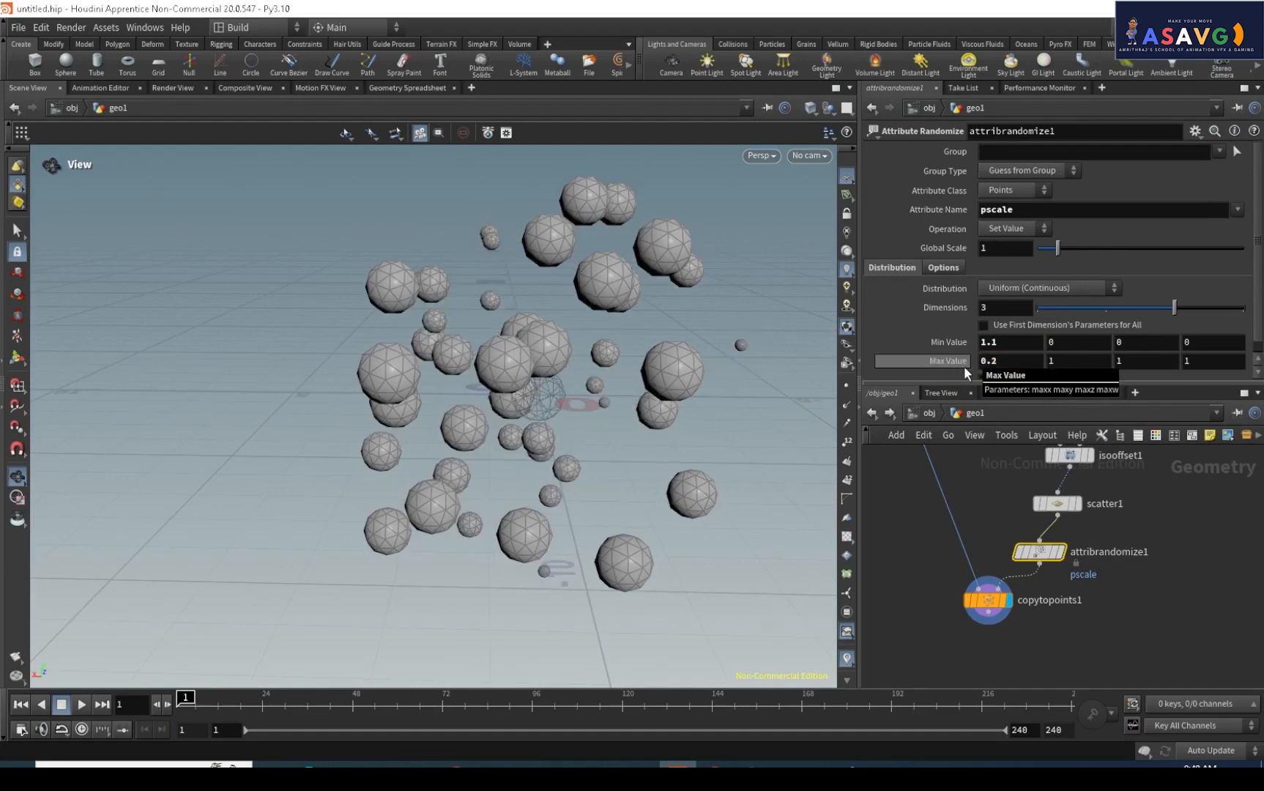
left_click_drag(389, 414, 378, 484)
left_click_drag(461, 442, 512, 476)
Move copytopoints1 lower and insert a second Attribute Randomize node for Cd between attribrandomize1 and copytopoints1.
middle_click_drag(1172, 588, 1130, 607)
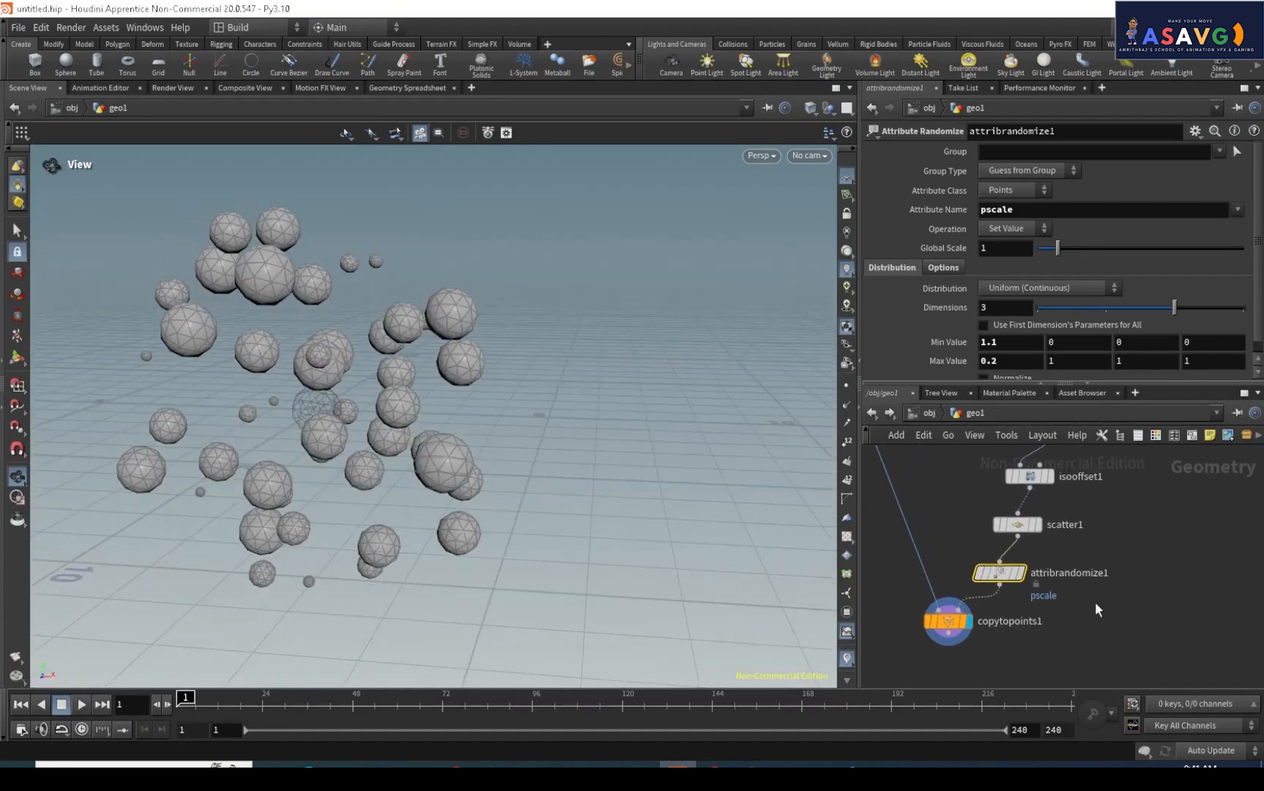
left_click_drag(939, 622, 936, 651)
middle_click_drag(1049, 619, 1069, 606)
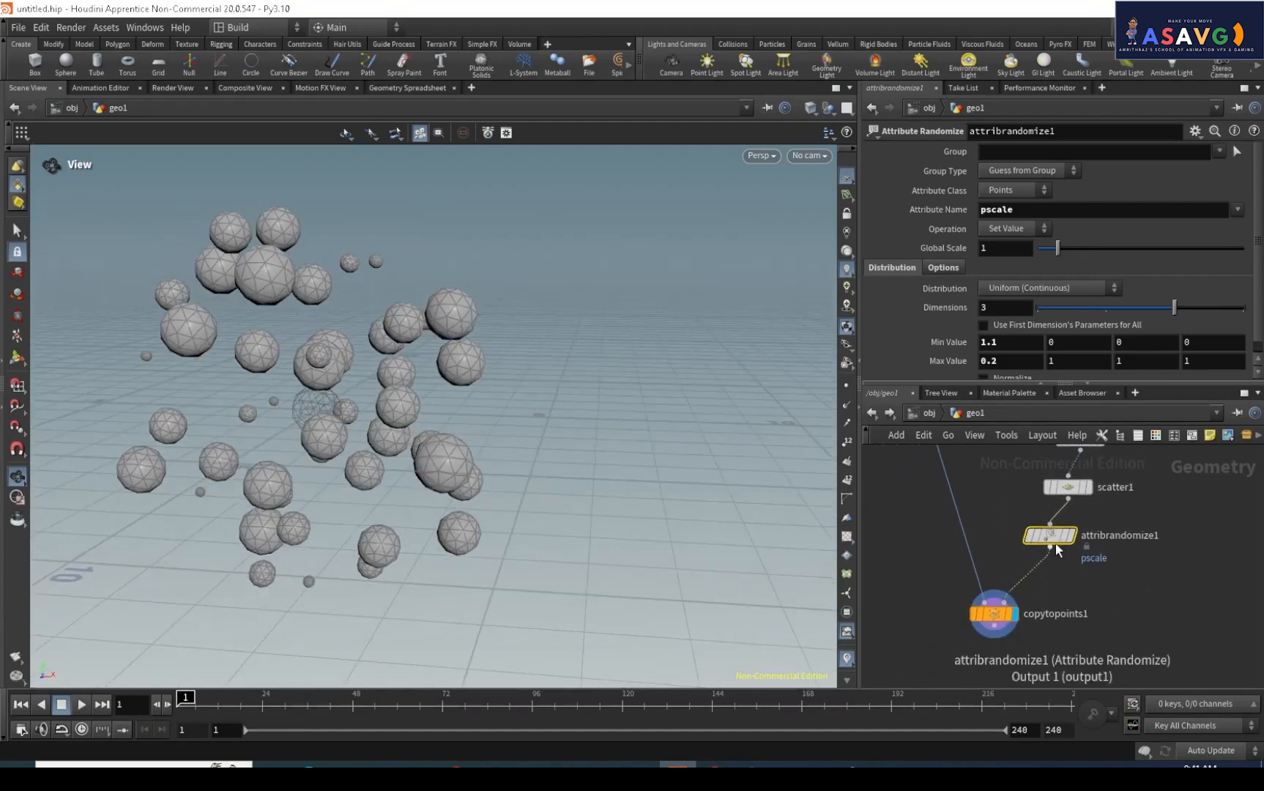
key("Tab")
type("att")
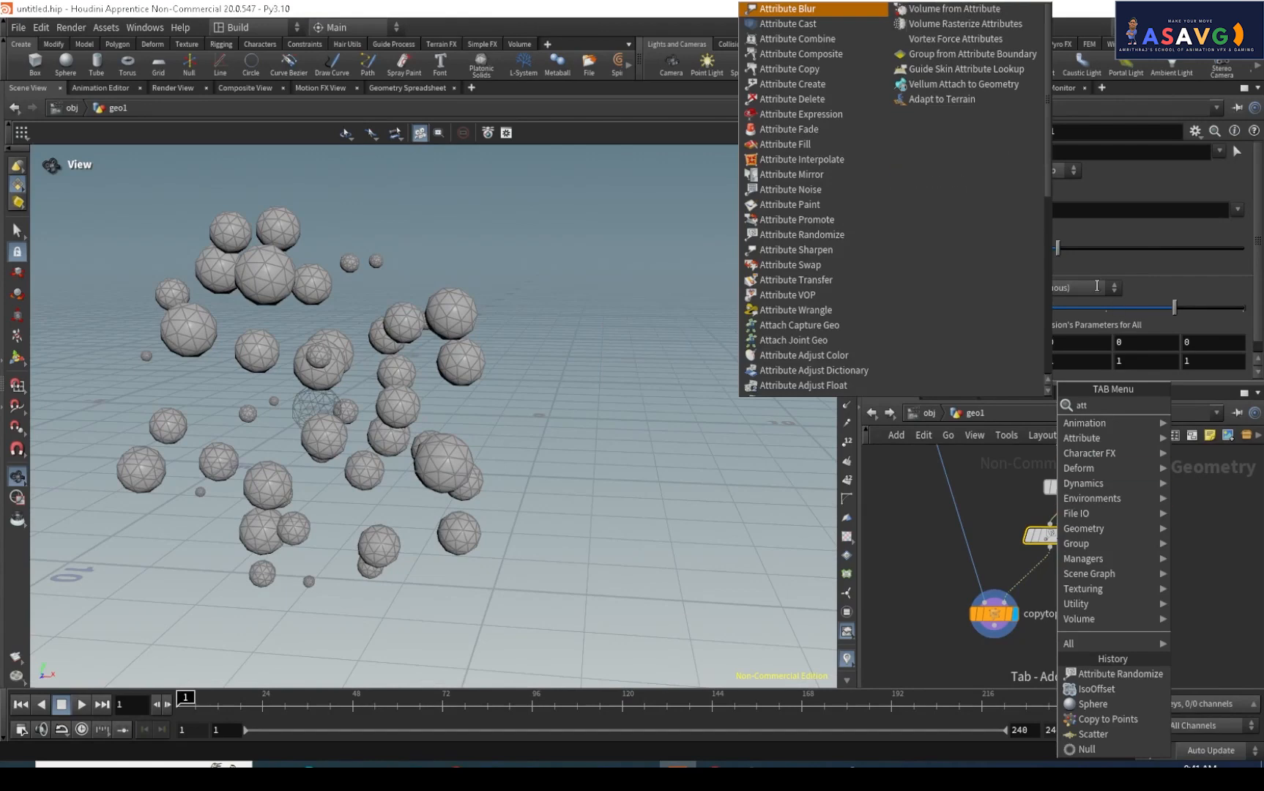
left_click(814, 233)
left_click(1003, 586)
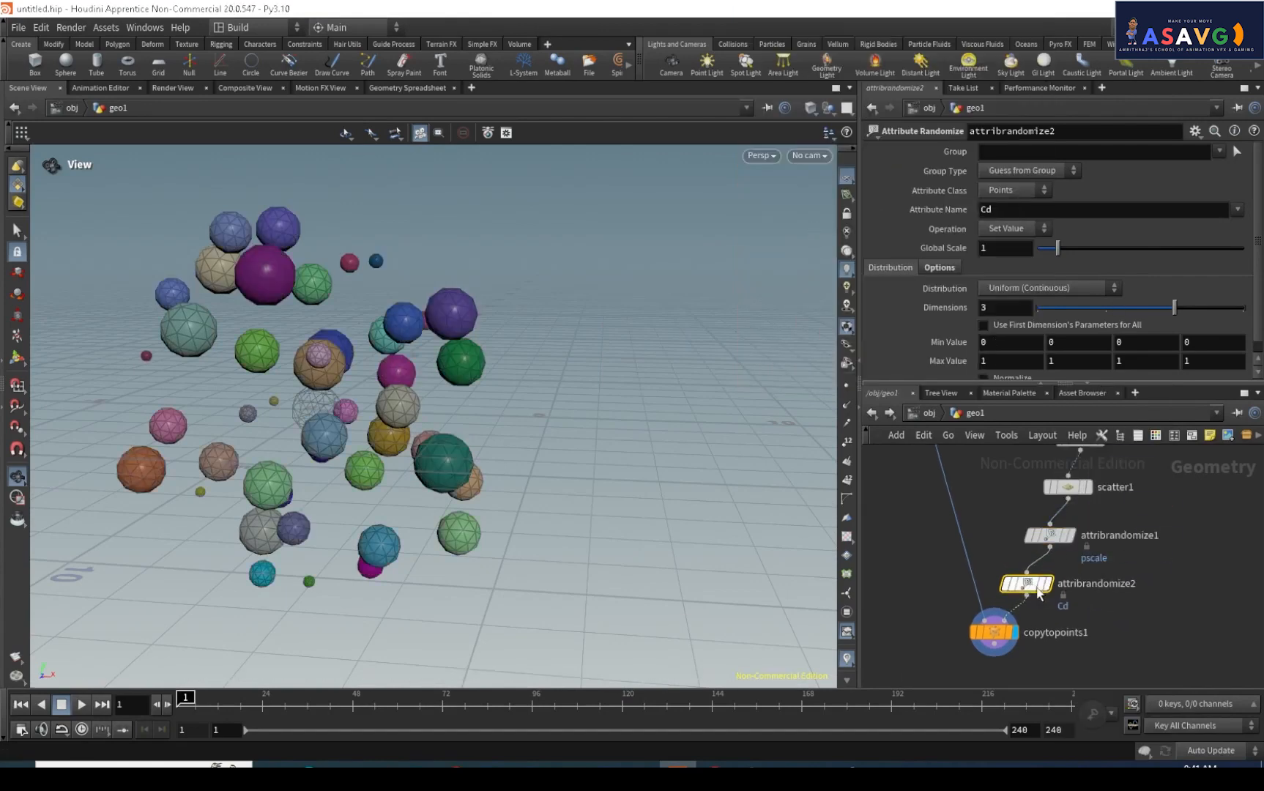
left_click_drag(583, 425, 572, 476)
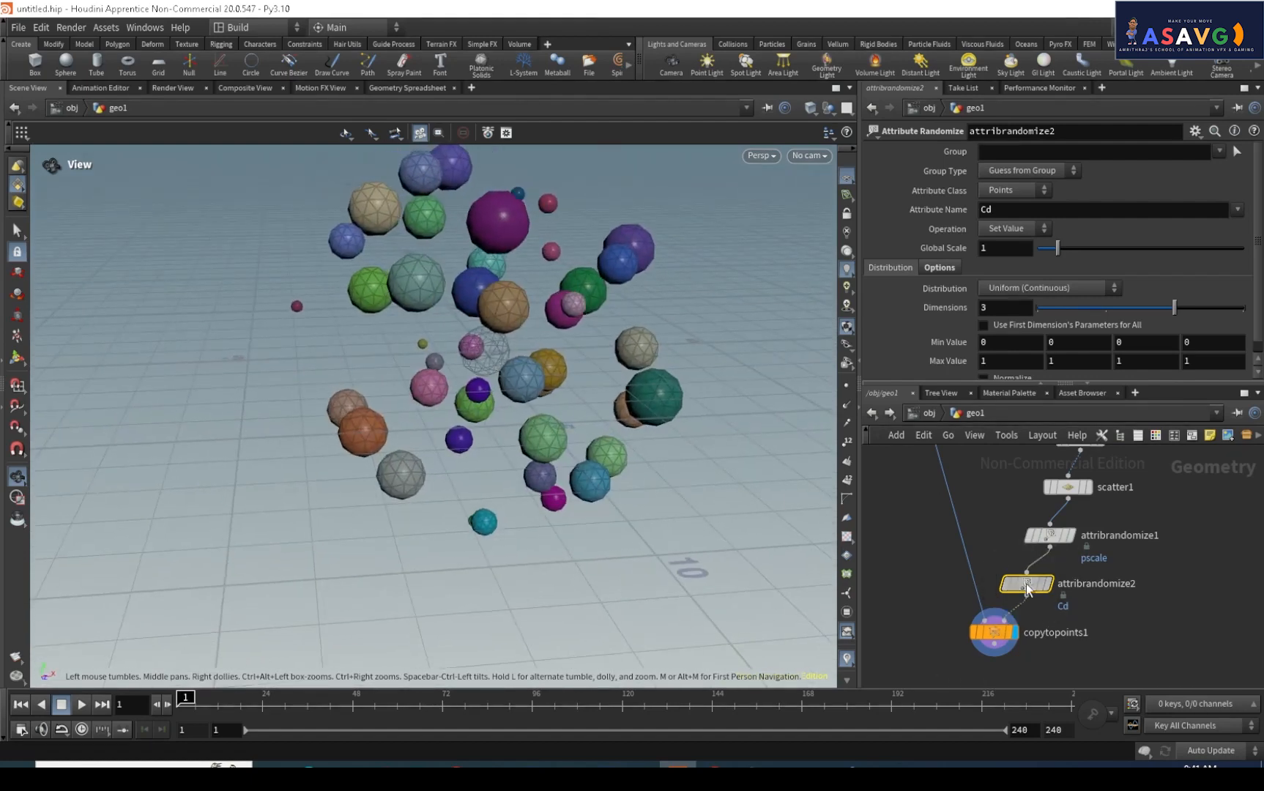
scroll(1231, 288, "down", 1)
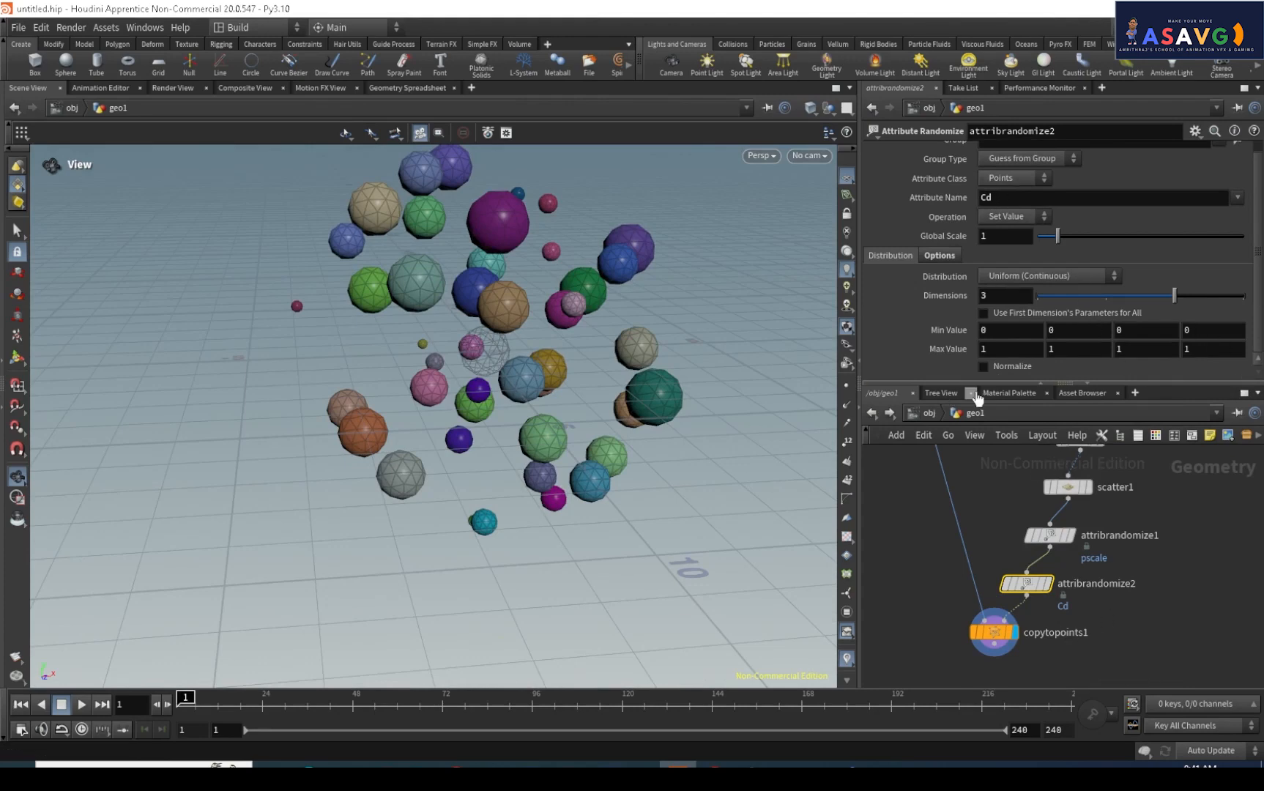
Enlarge the network area and display sphere2, sphere1, isooffset1 and scatter1 one after another to review each node's output.
left_click_drag(982, 383, 1003, 229)
middle_click_drag(1040, 388, 1073, 503)
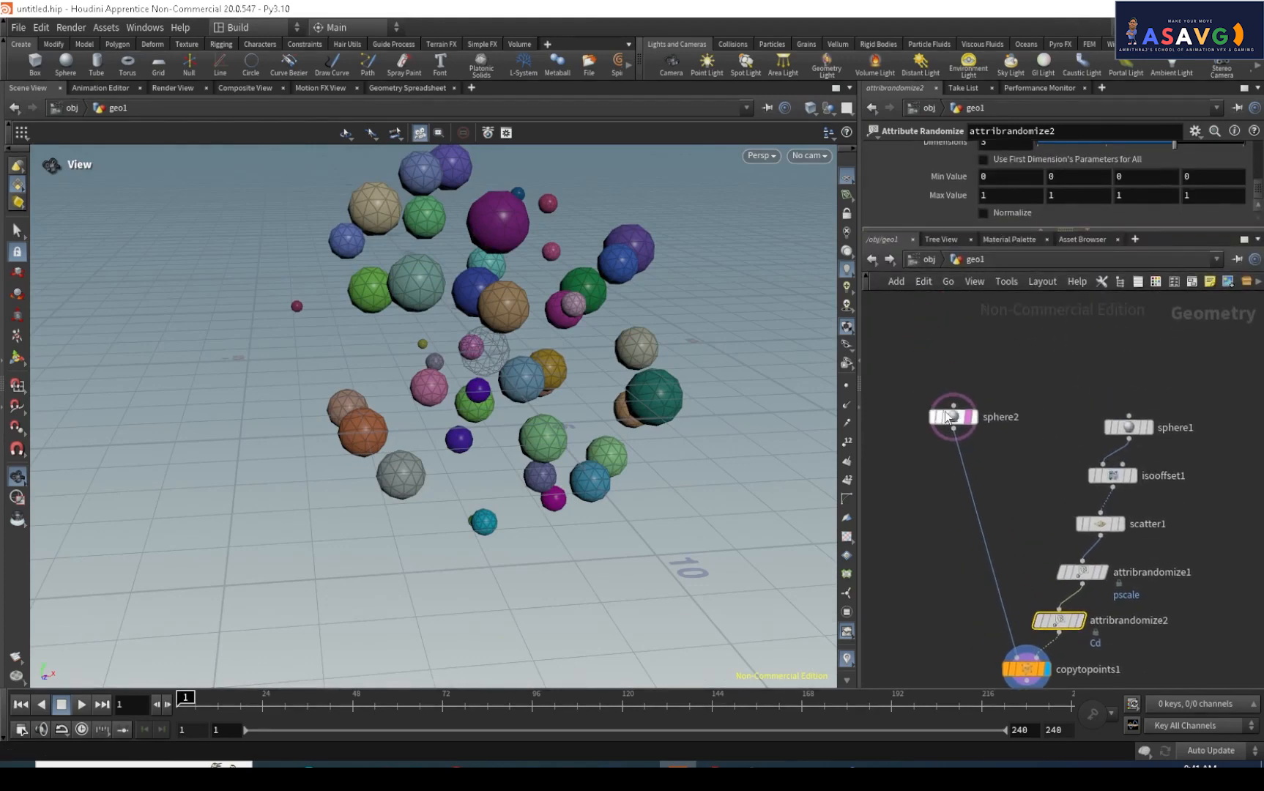
left_click(974, 417)
middle_click_drag(983, 434, 939, 403)
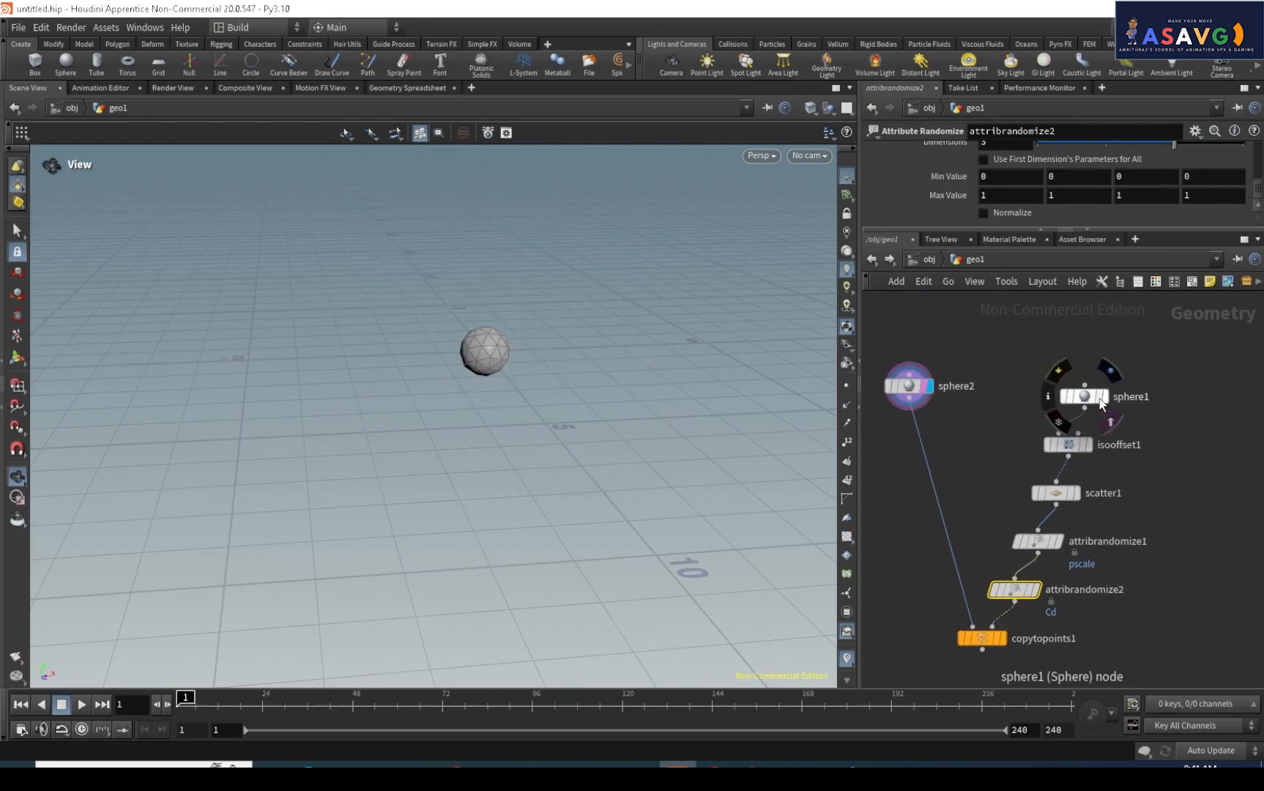
left_click(1106, 401)
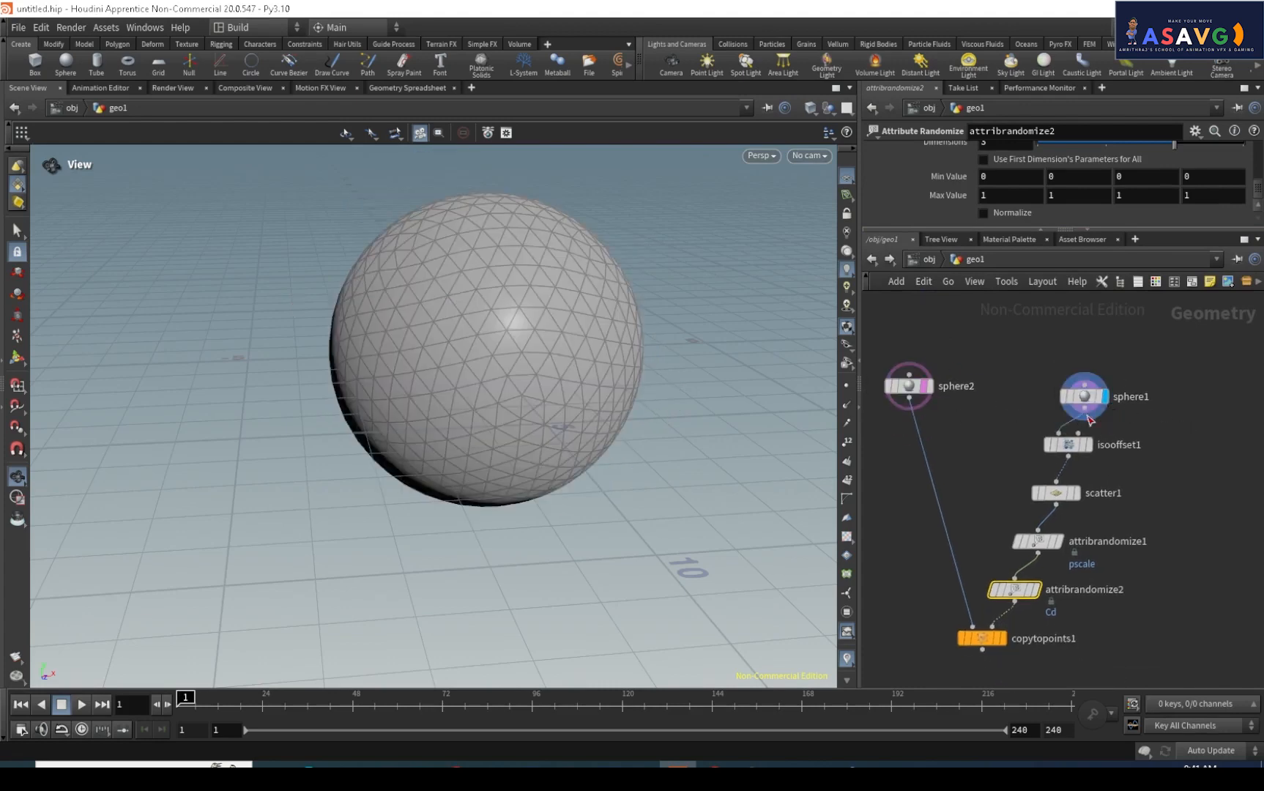
left_click(930, 388)
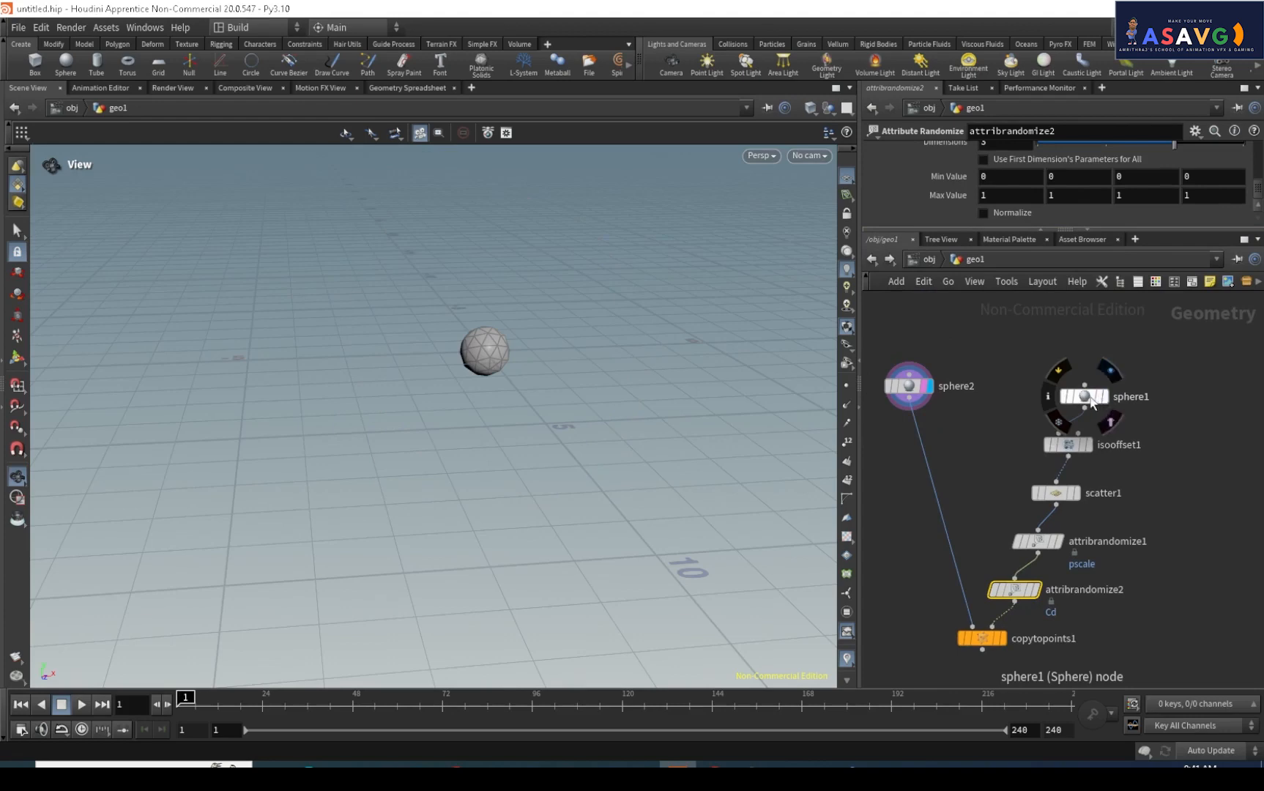
left_click(1104, 397)
left_click(1089, 445)
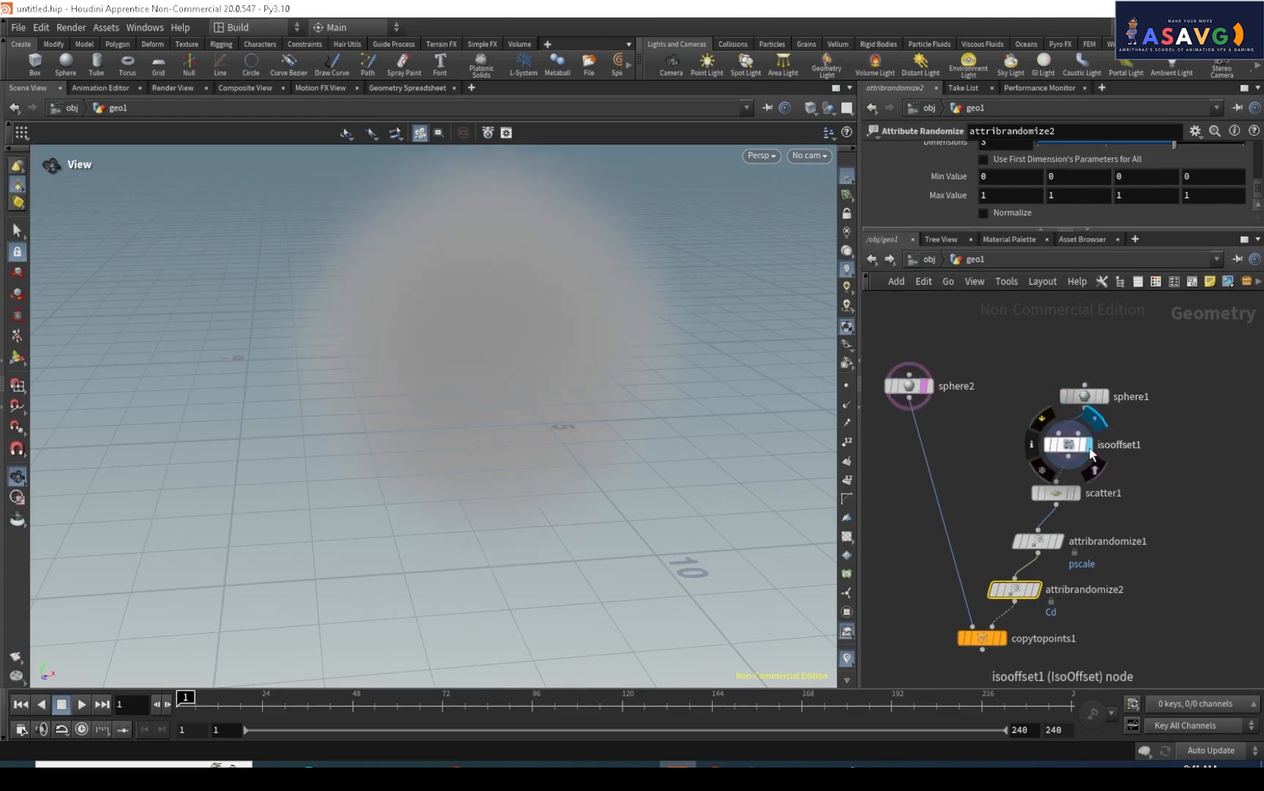
left_click(1078, 494)
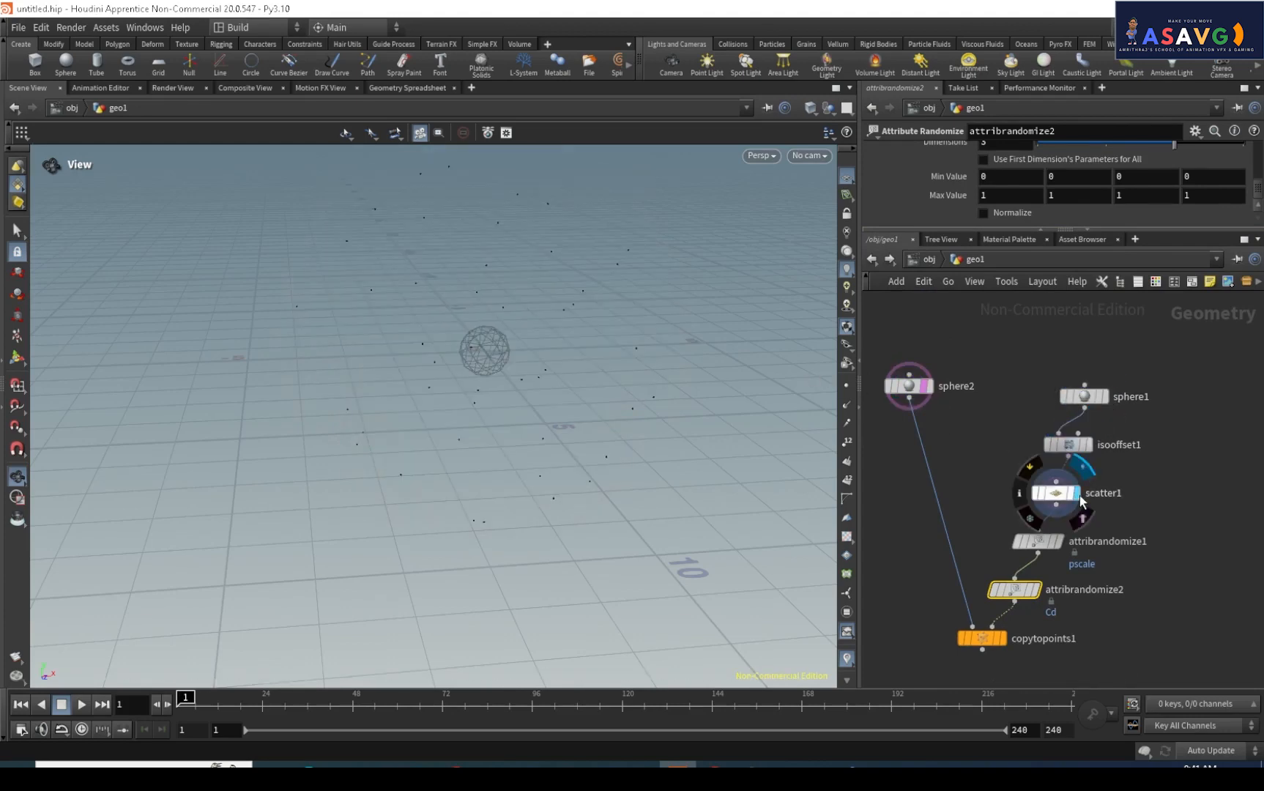
Compare the outputs of attribrandomize1 and attribrandomize2 with the copytopoints1 result, ending with copytopoints1 displayed.
mouse_move(1067, 550)
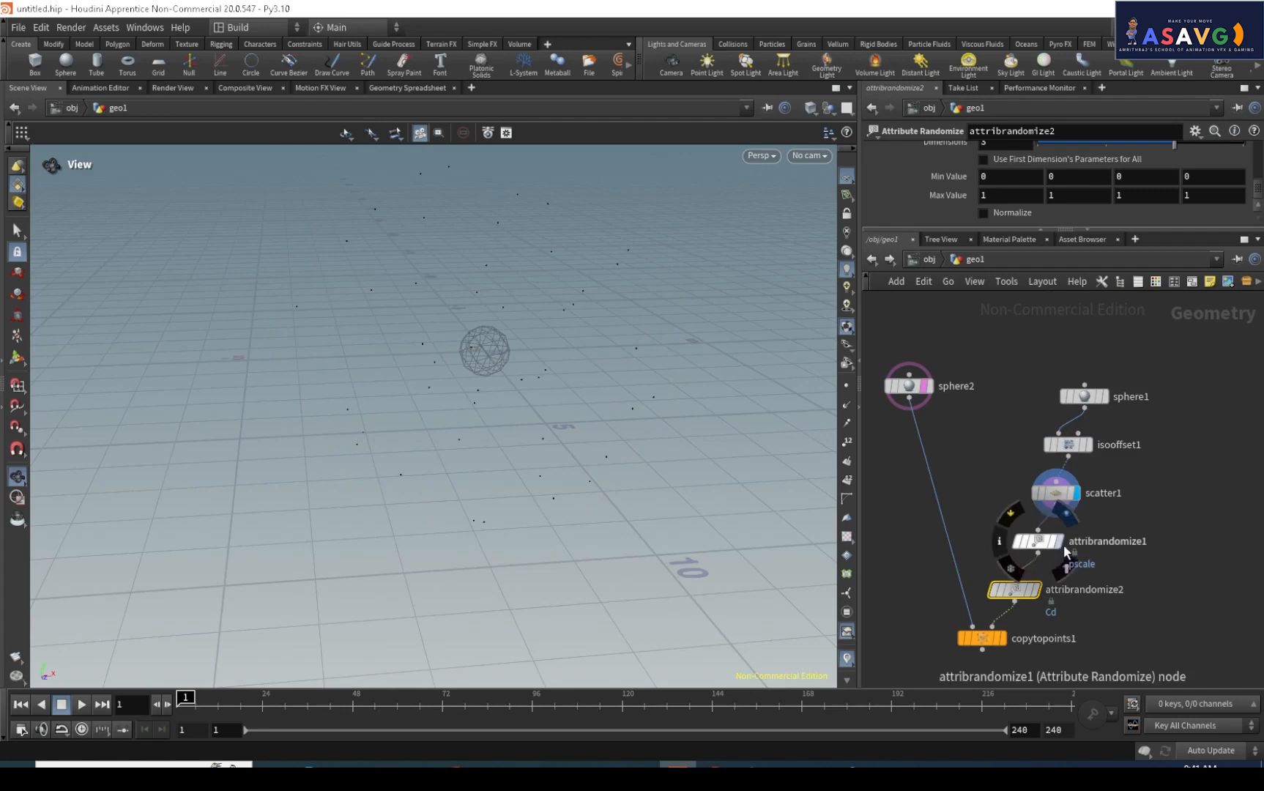
left_click(1061, 544)
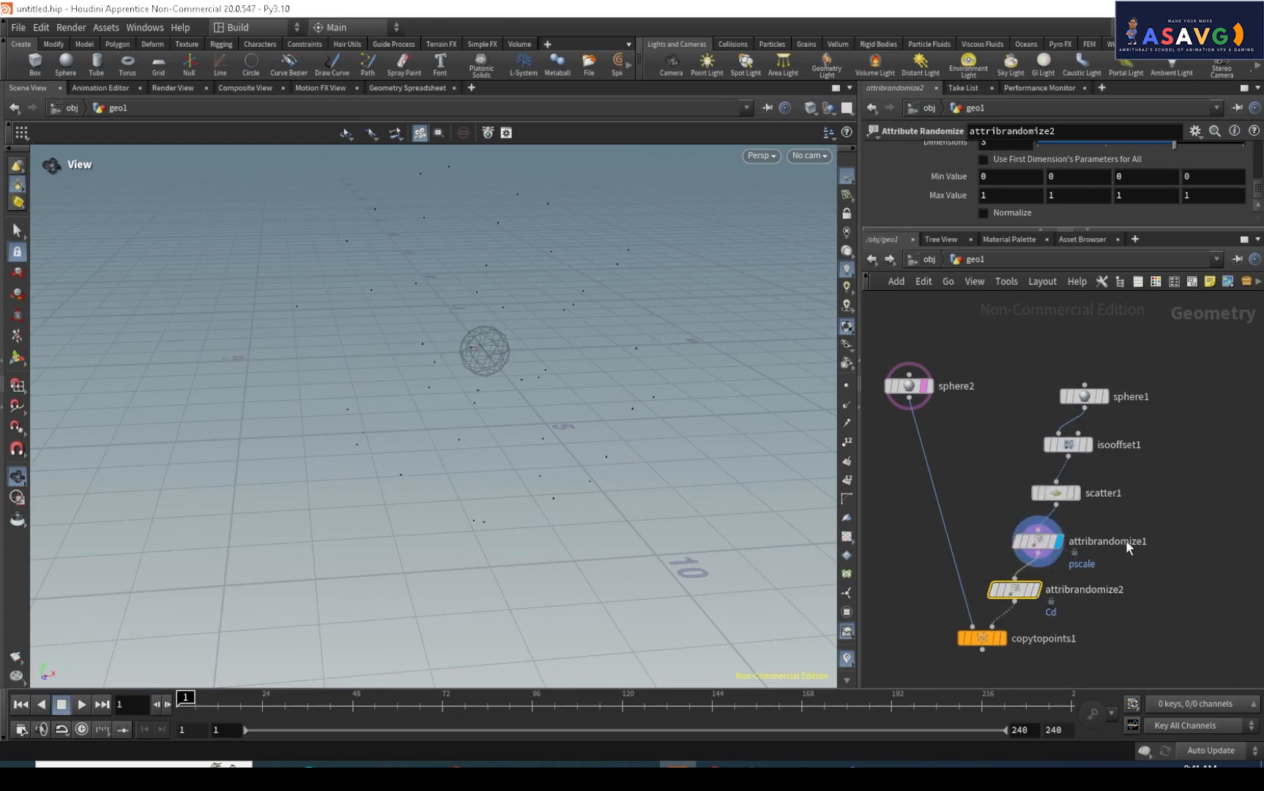
mouse_move(1037, 595)
left_click(1001, 638)
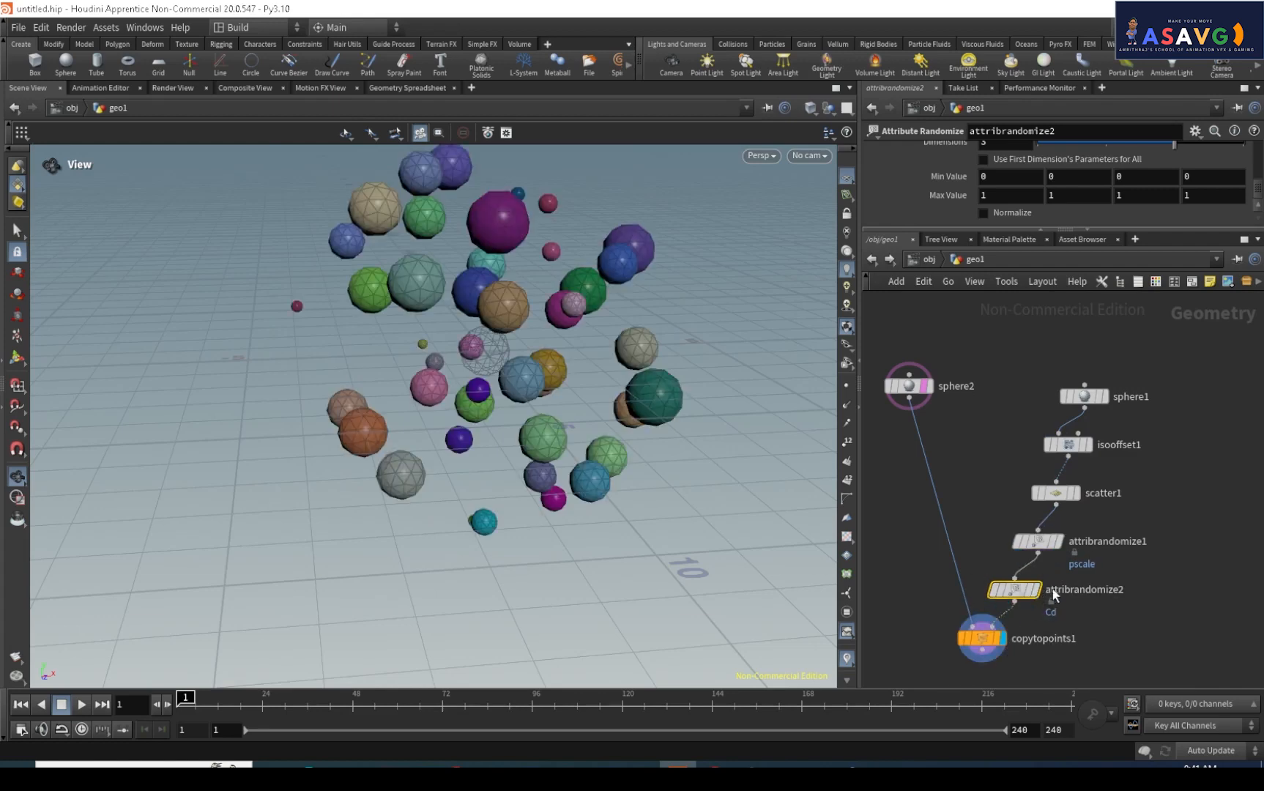
left_click(1061, 544)
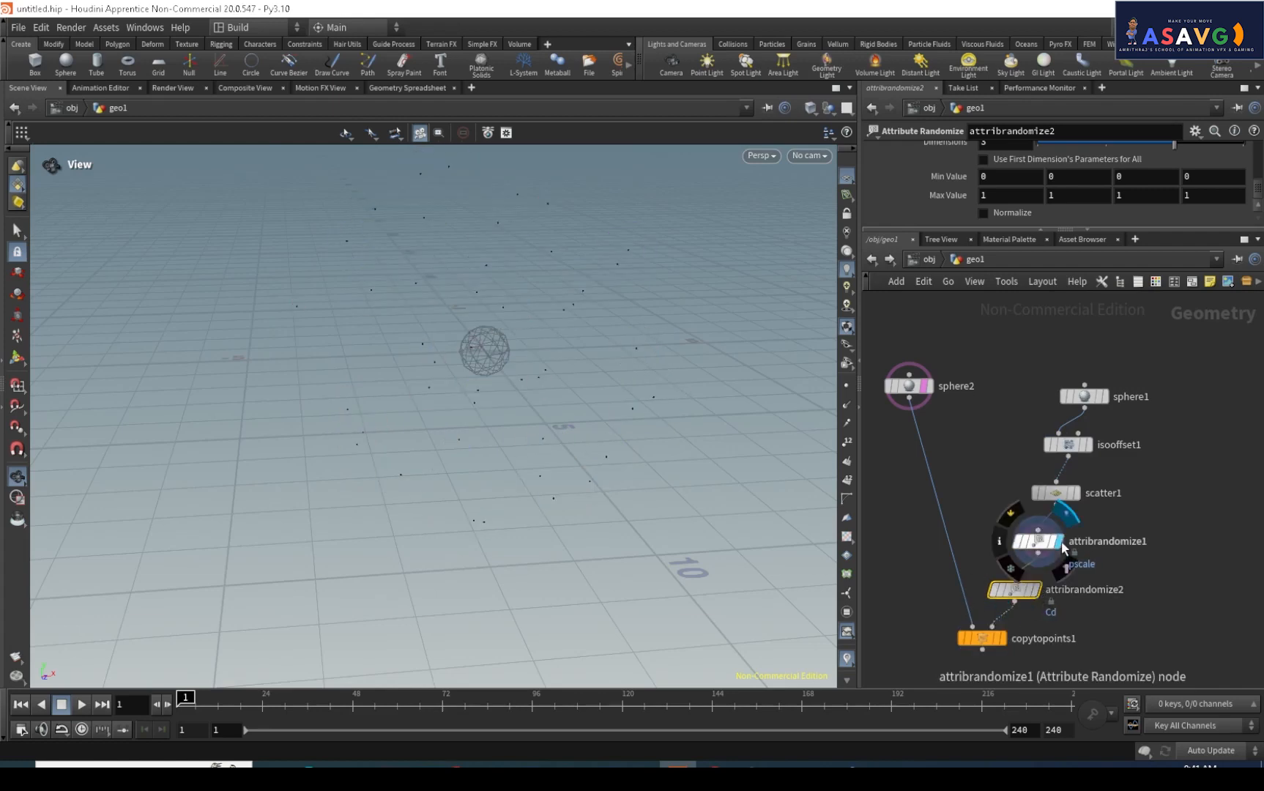
left_click(1038, 593)
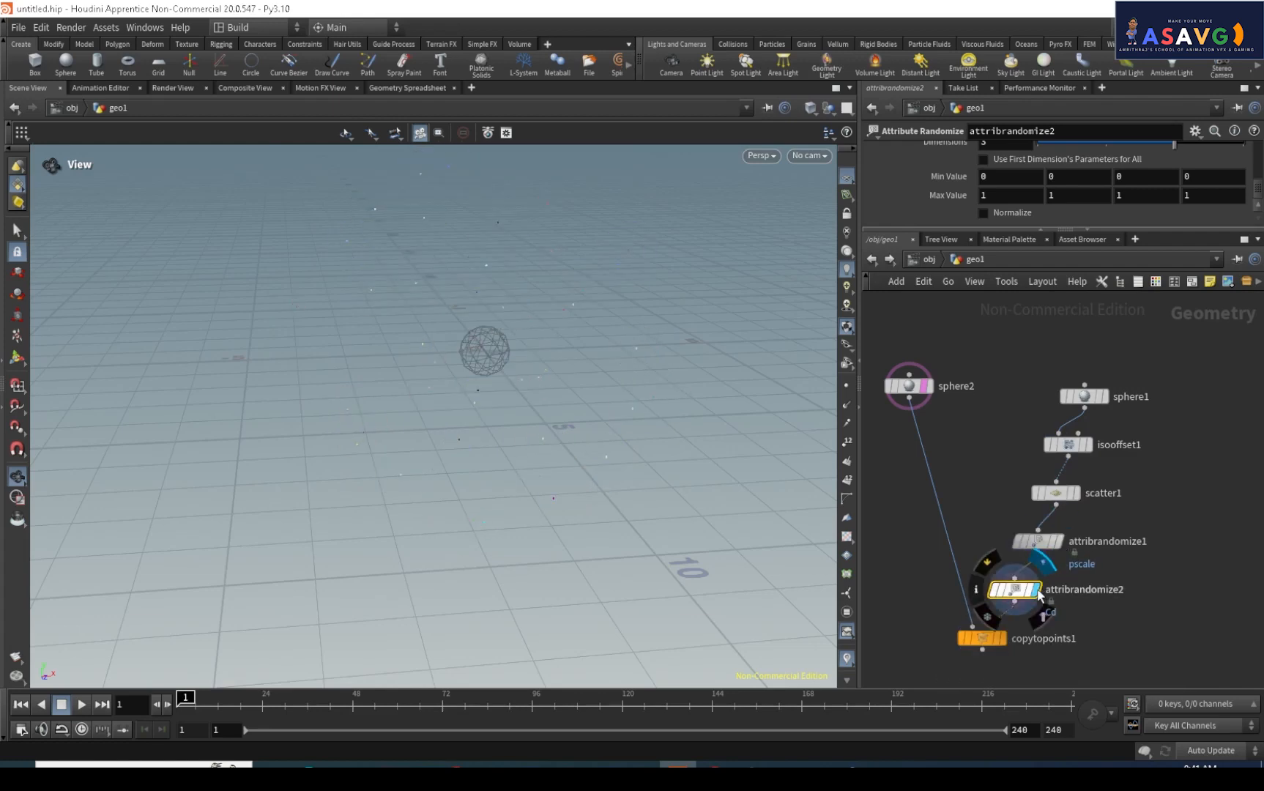
left_click(1001, 638)
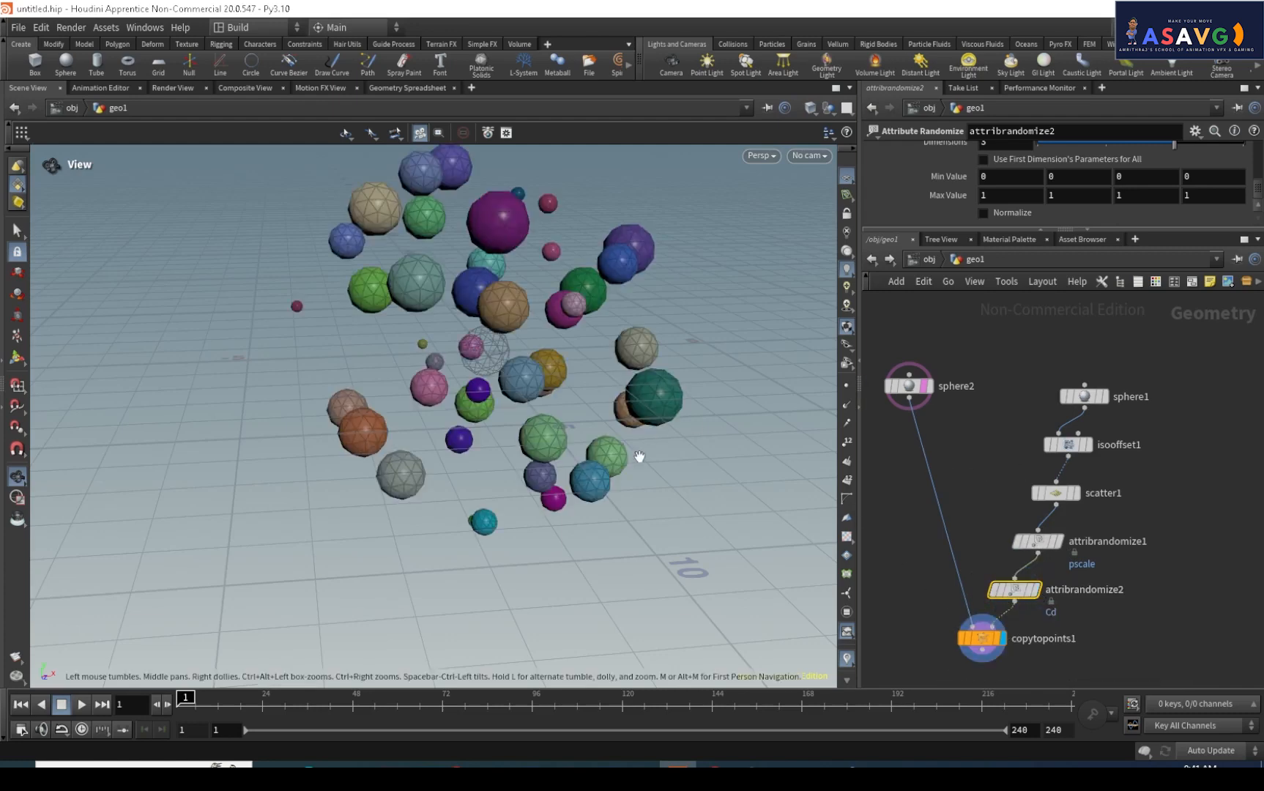
Turn off sphere2's template flag to hide its wireframe from the copied spheres' view.
left_click_drag(646, 524, 741, 541)
left_click(1145, 578)
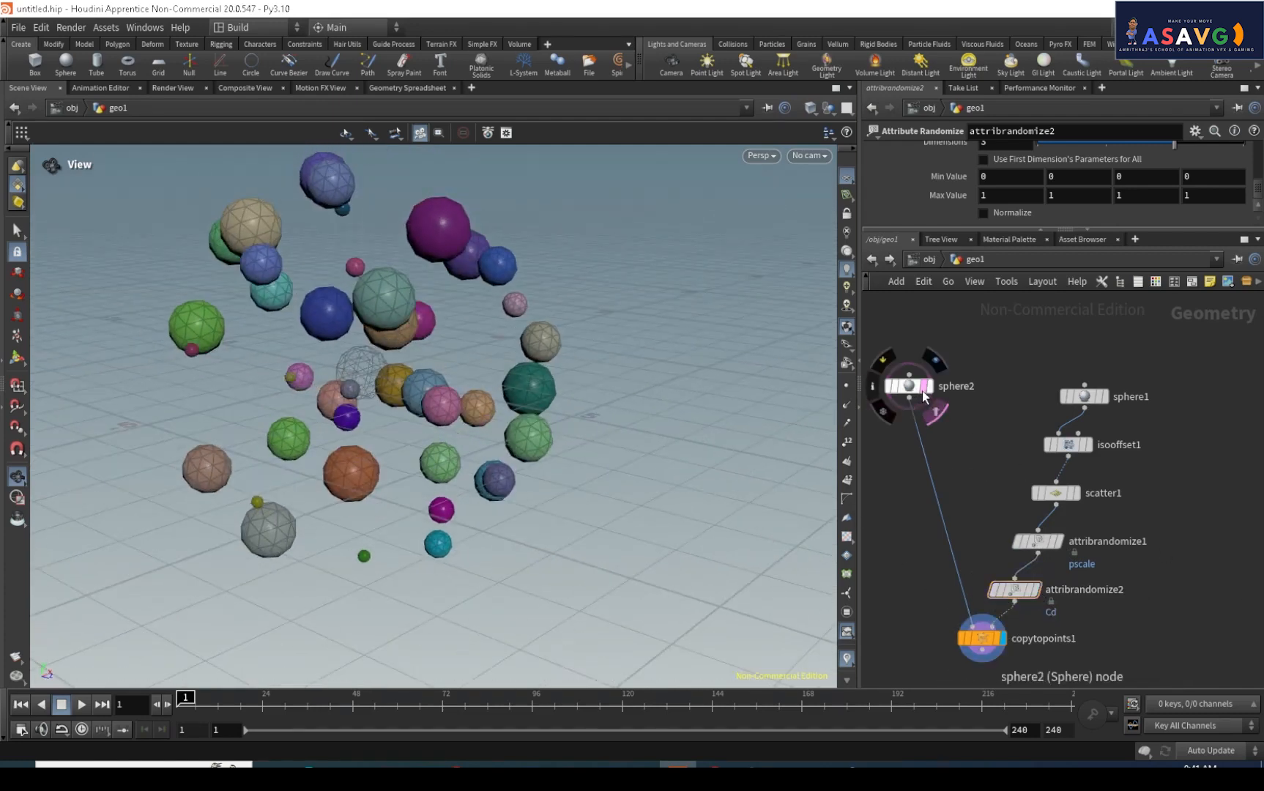
left_click(922, 390)
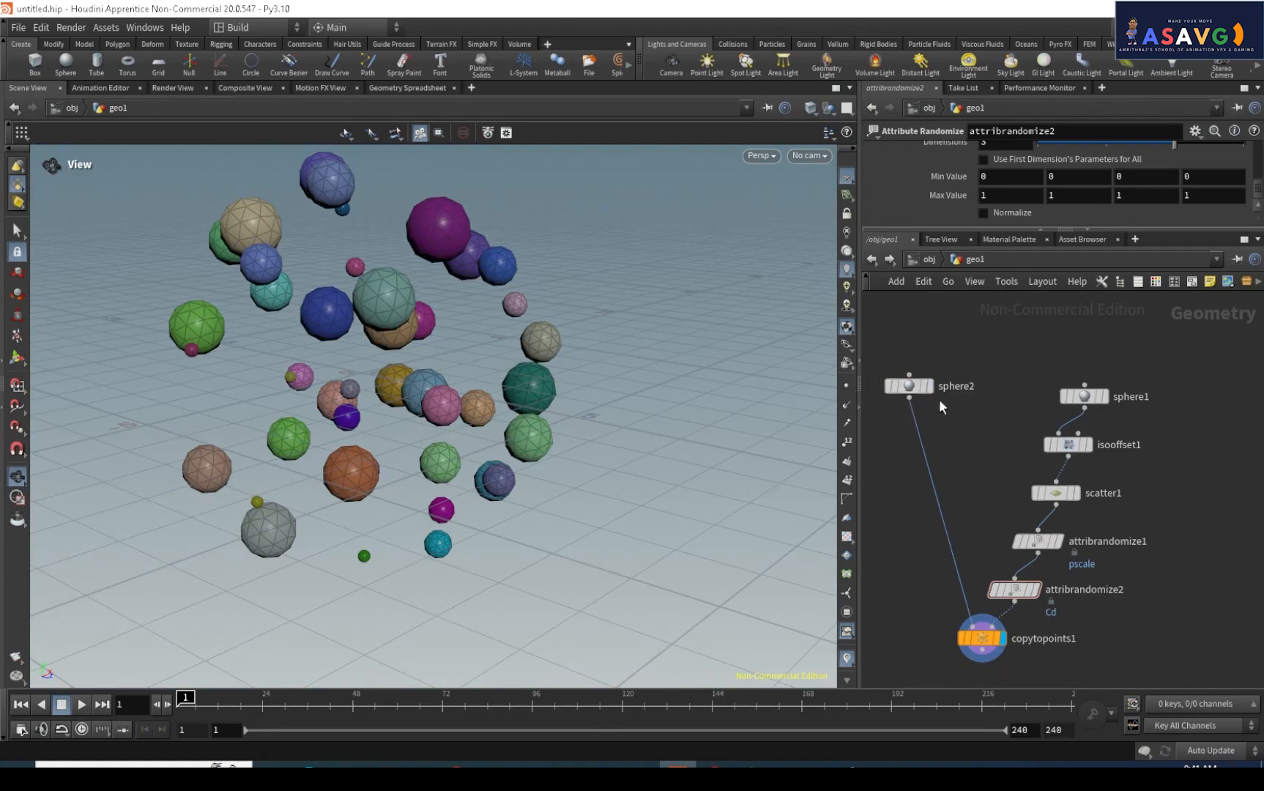
Show sphere2 as a template wireframe among the copied spheres, inspect it up close, and hide it again.
left_click(923, 387)
scroll(351, 359, "up", 3)
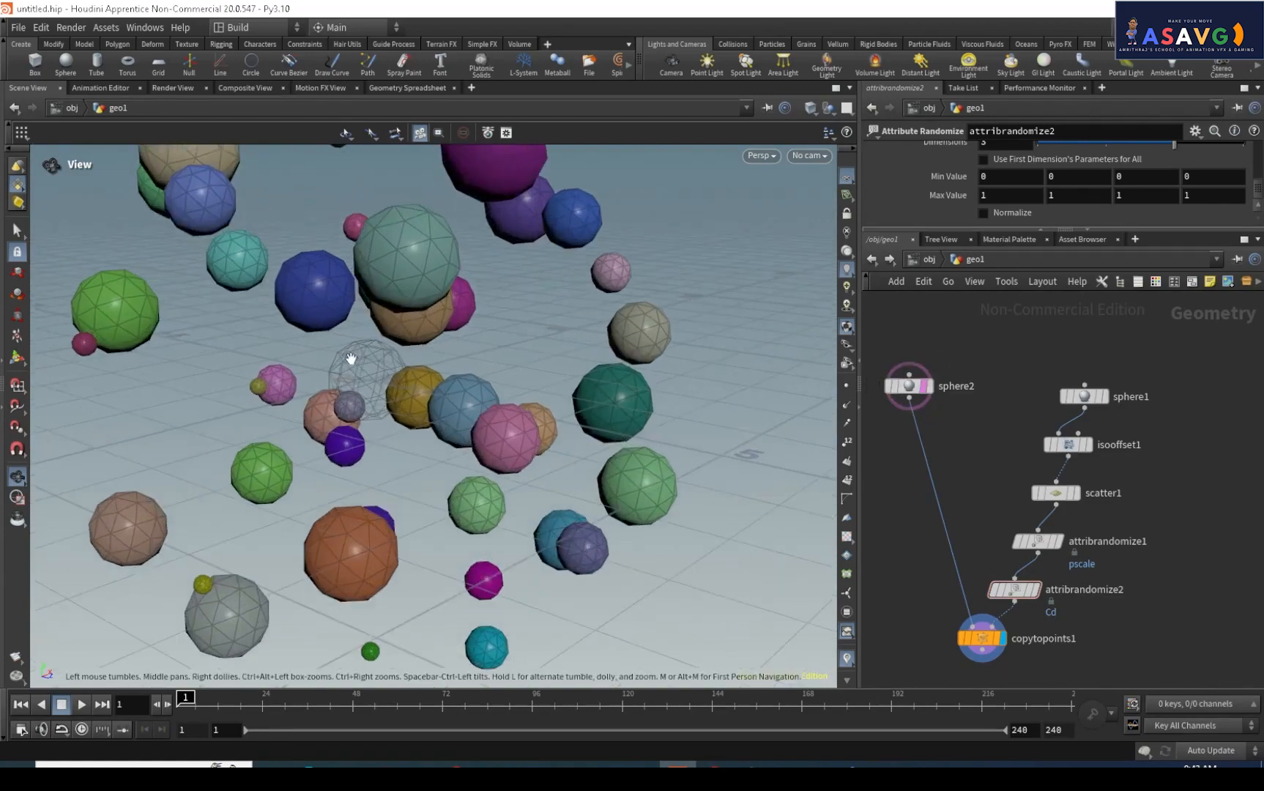
scroll(351, 359, "up", 5)
mouse_move(927, 395)
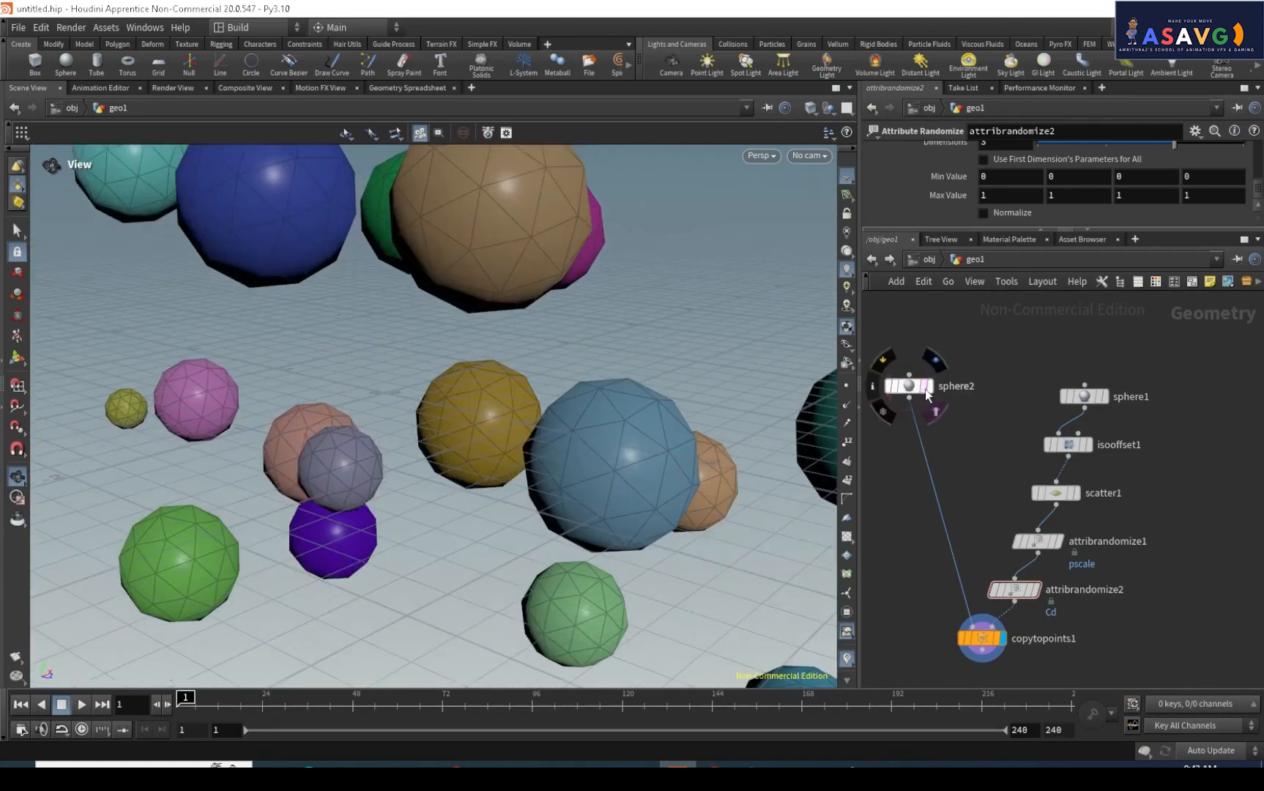
Move the sphere2 node farther away from the sphere1 chain in the network.
scroll(1115, 557, "down", 3)
middle_click_drag(1045, 639, 1082, 527)
middle_click_drag(1026, 364, 1009, 383)
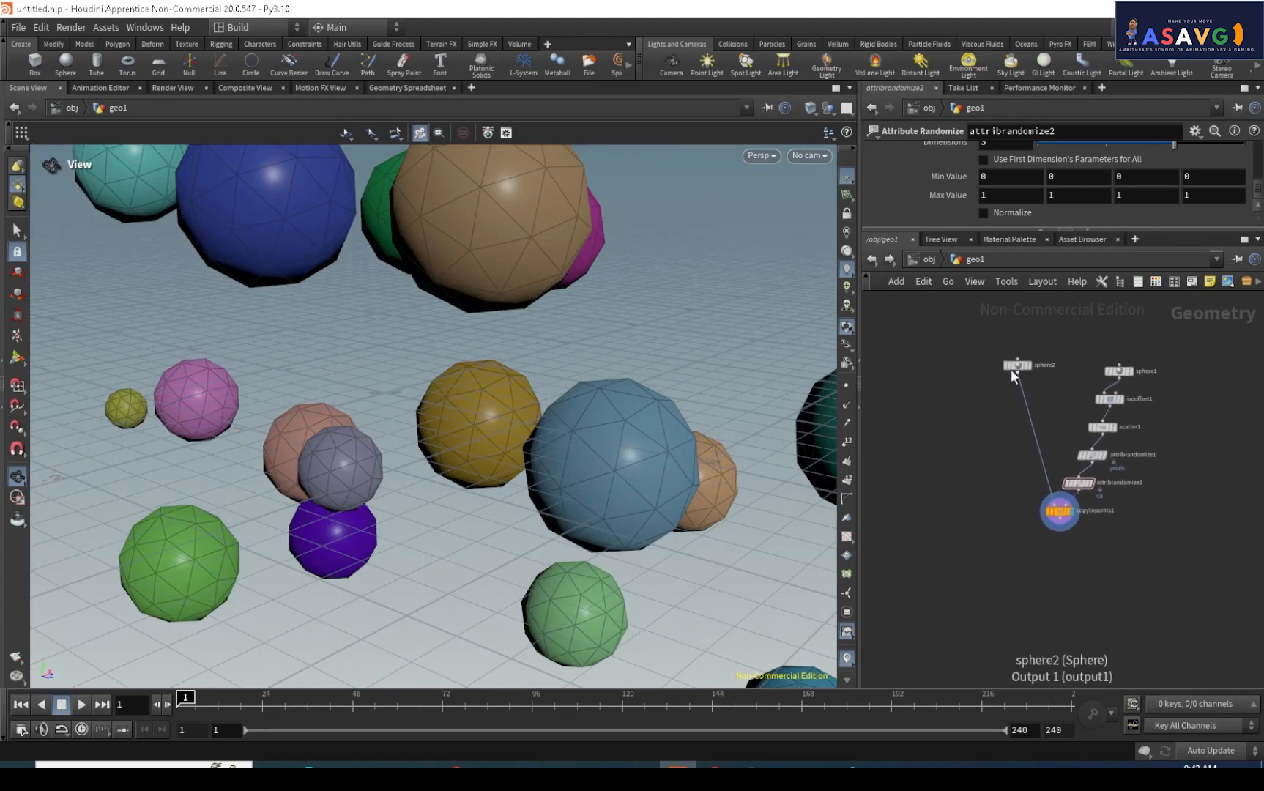
left_click_drag(1011, 370, 940, 420)
scroll(991, 483, "up", 3)
middle_click_drag(1112, 570, 1040, 592)
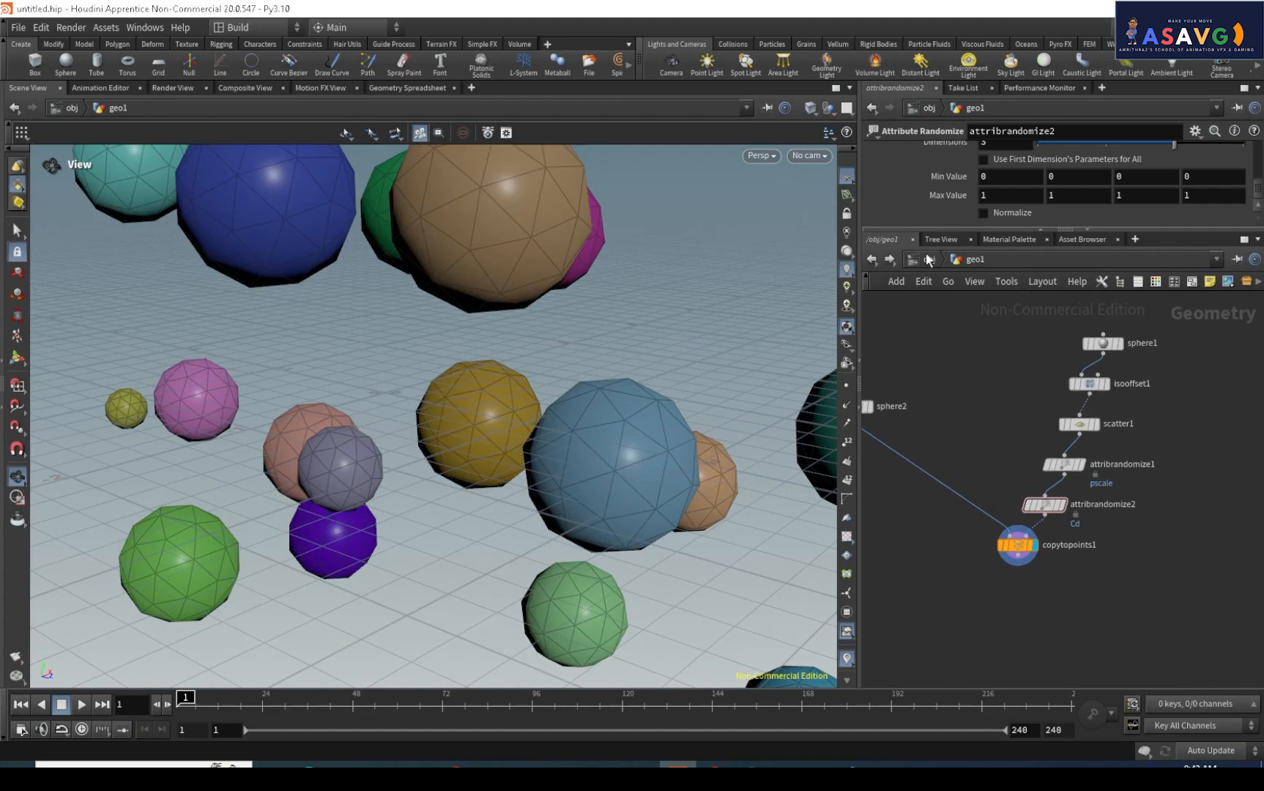
Make the parameter area slightly taller and close the Asset Browser, Material Palette and Tree View panes.
left_click_drag(927, 230, 926, 260)
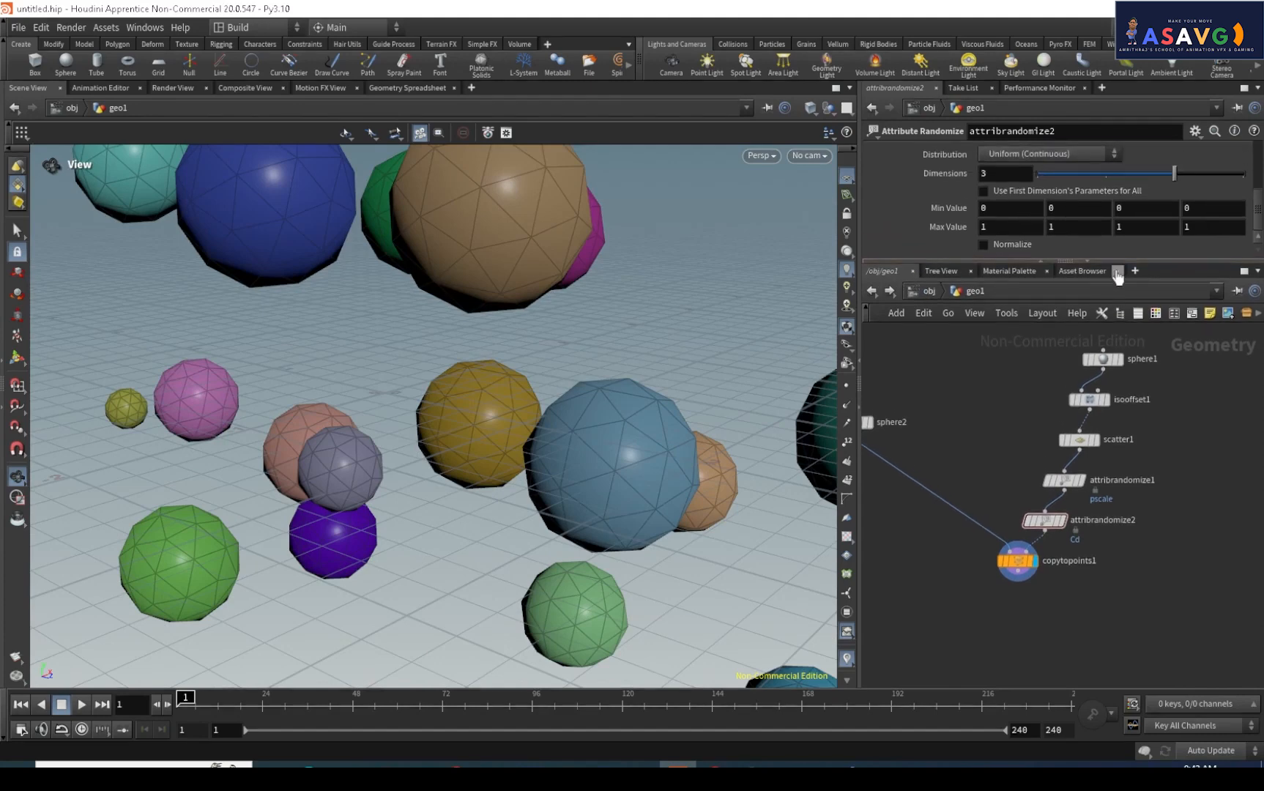
left_click(1117, 271)
left_click(1047, 271)
left_click(972, 271)
middle_click_drag(990, 366, 992, 380)
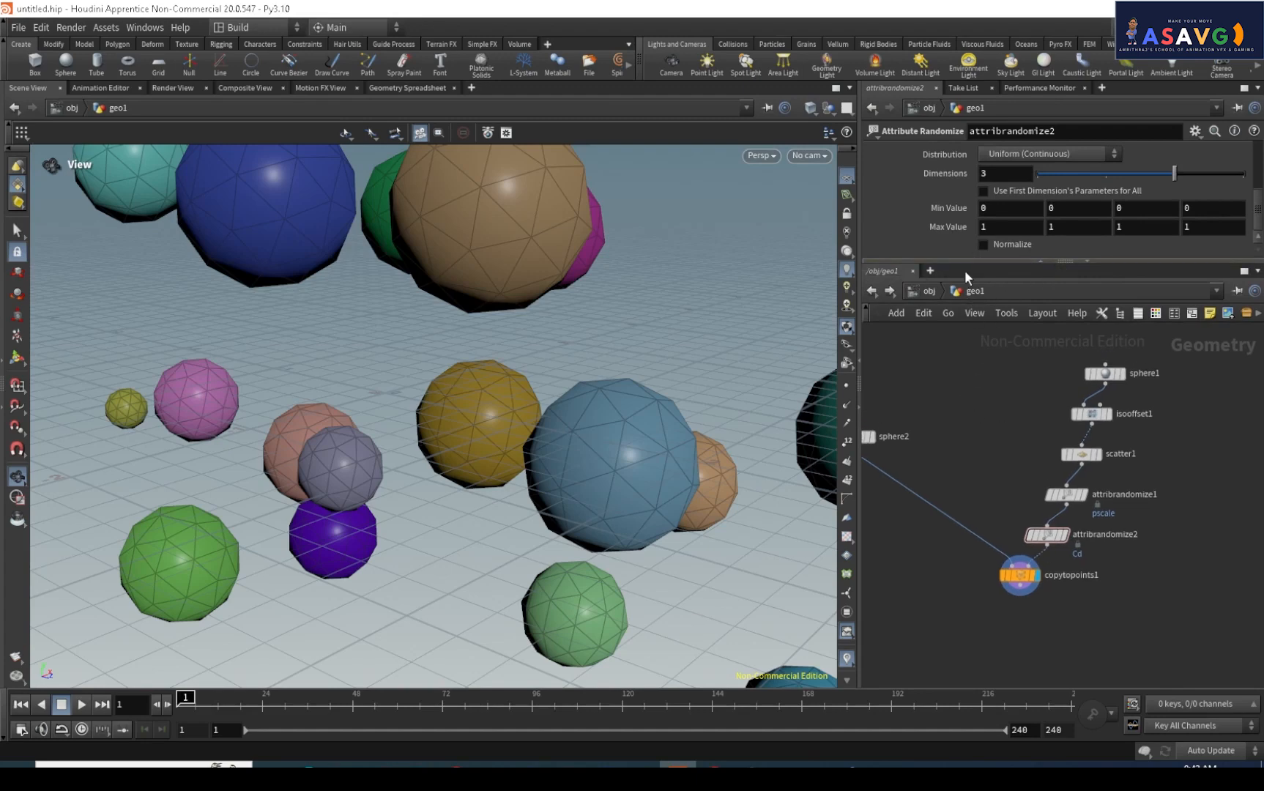
Open two additional network views of /obj/geo1 beside the existing one and bring up the second view.
key("ctrl+t")
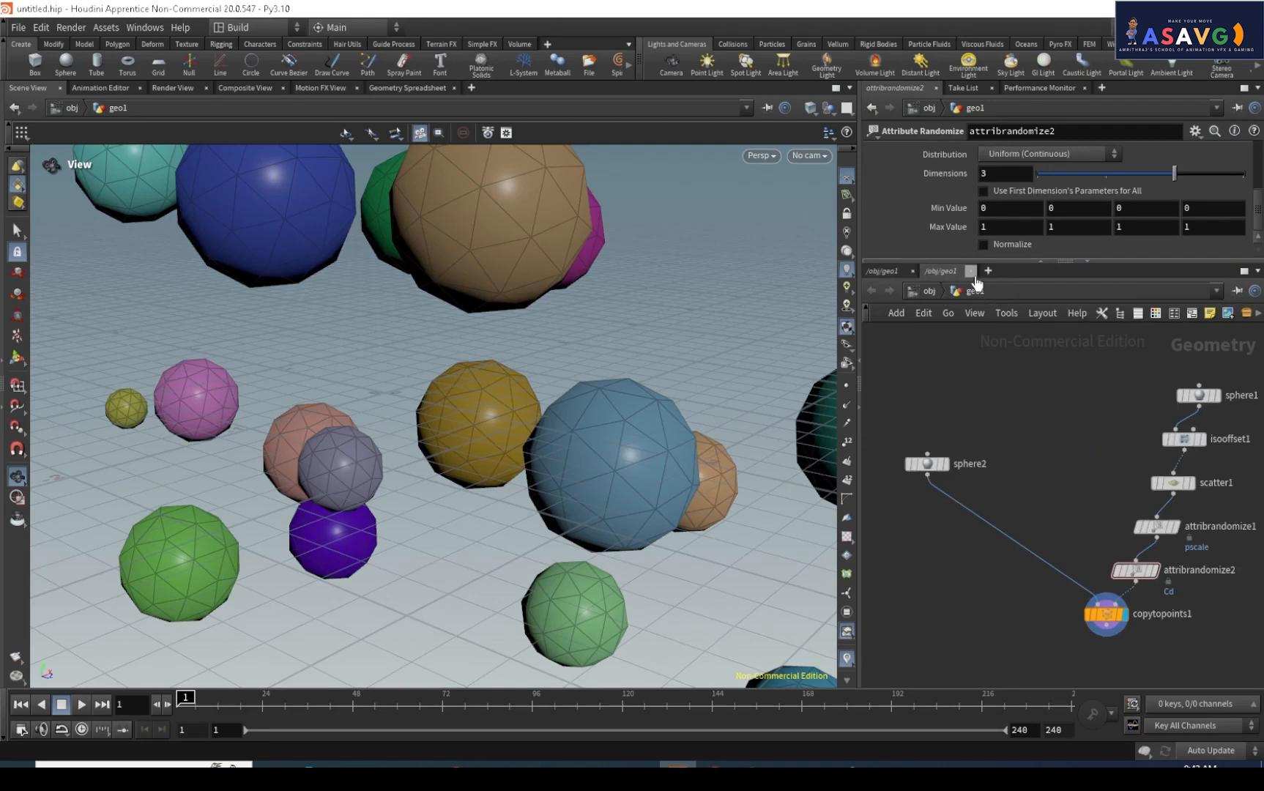
key("ctrl+t")
left_click(944, 273)
left_click(1001, 290)
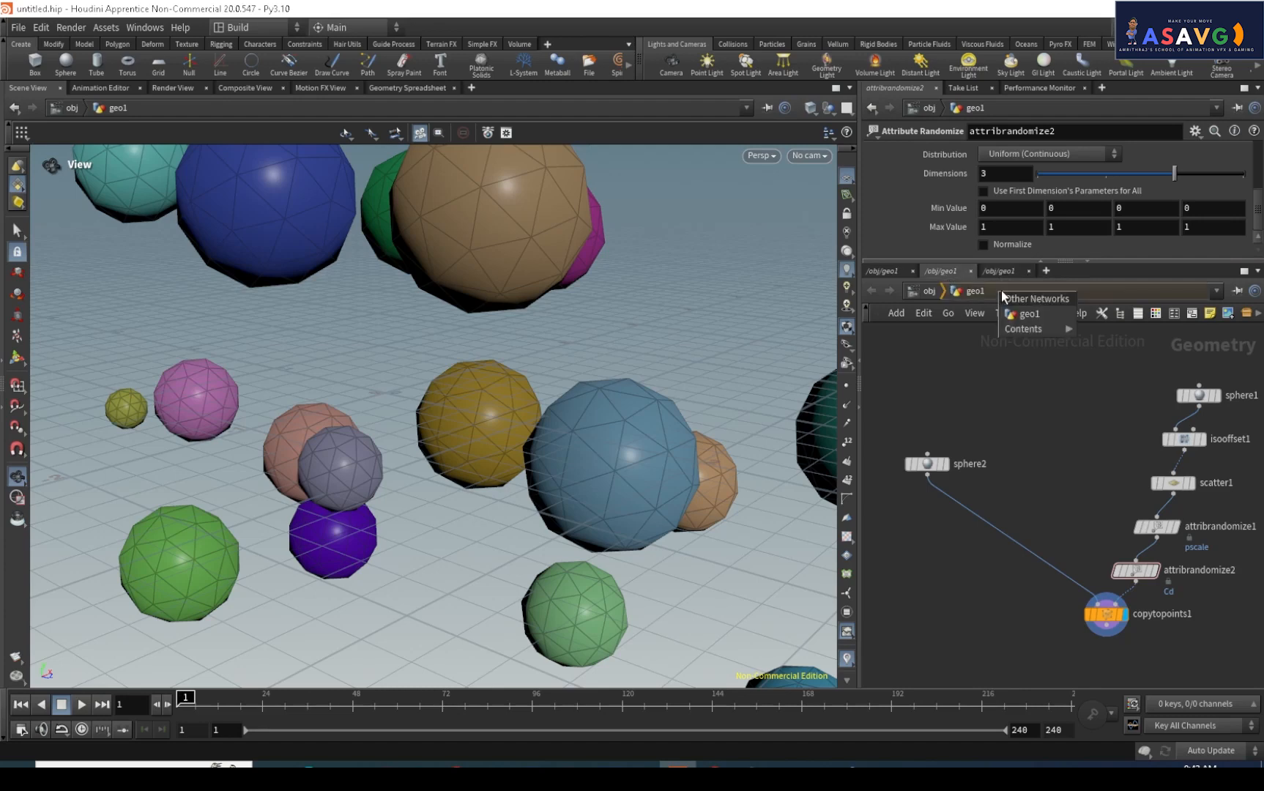
mouse_move(1026, 329)
left_click(1219, 294)
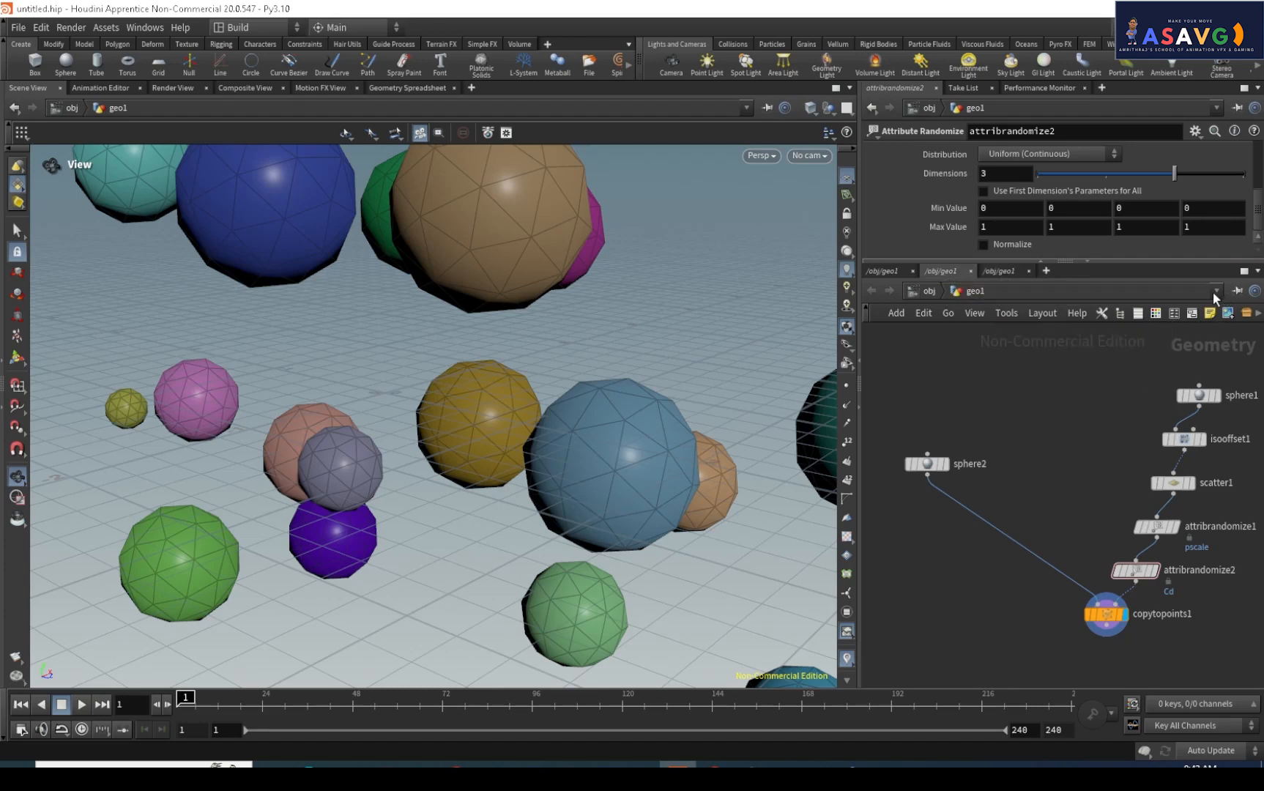
left_click(1213, 292)
left_click(989, 387)
middle_click_drag(960, 431, 1082, 418)
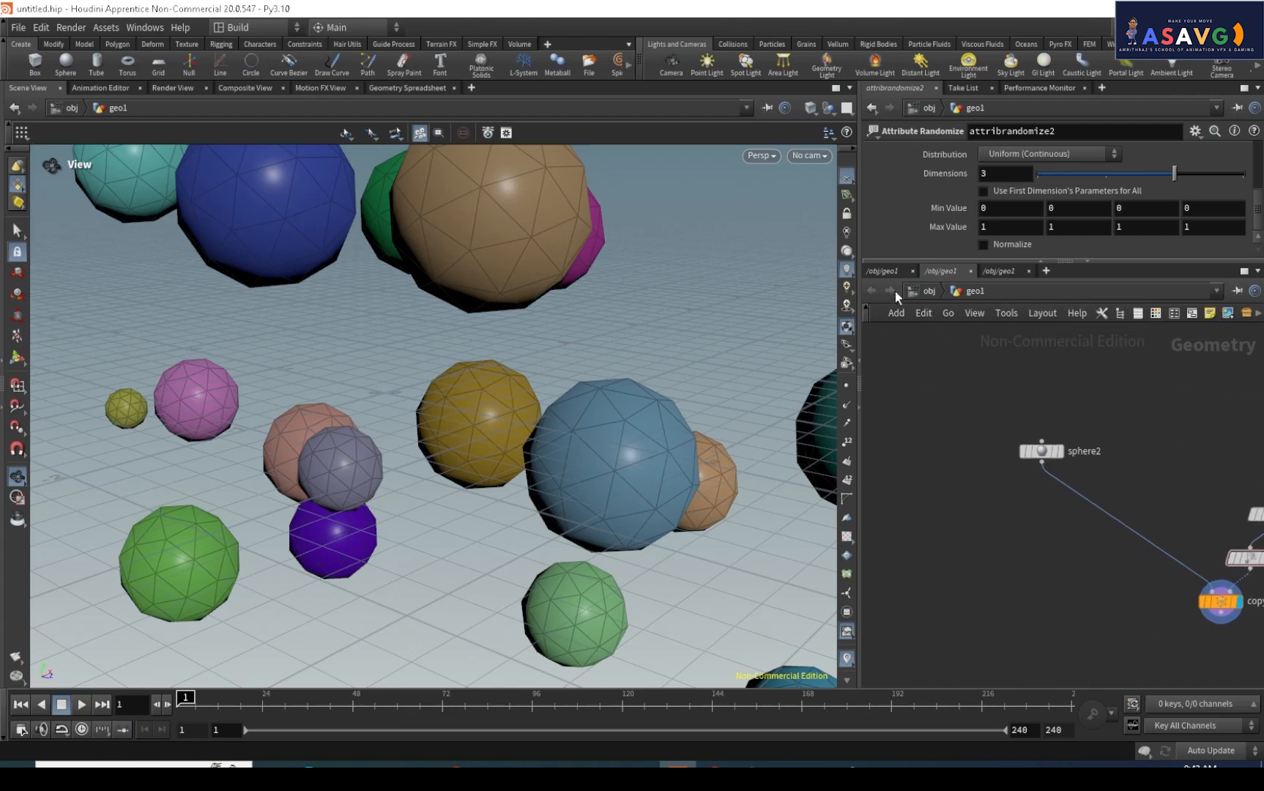
Return to the first network view and go back from geo1 to the object level.
left_click(877, 270)
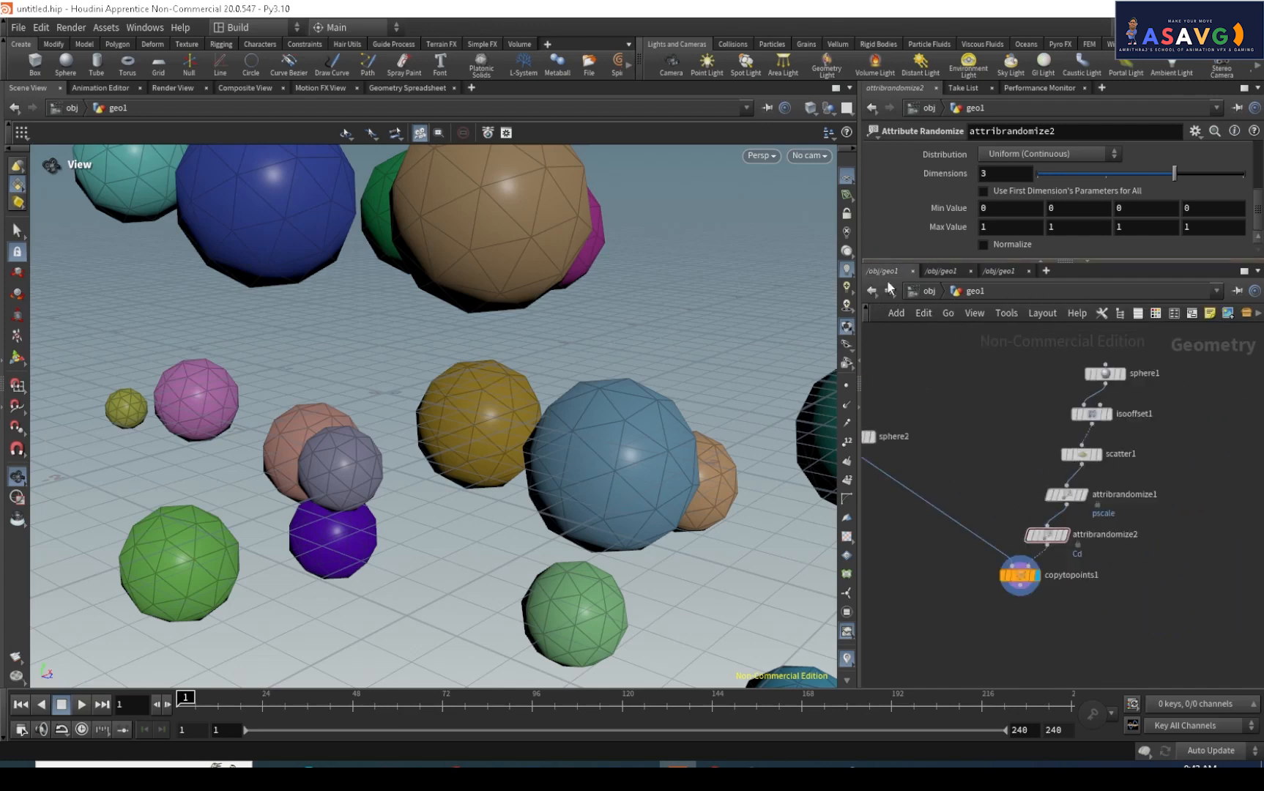
middle_click_drag(951, 410, 1059, 418)
left_click(871, 291)
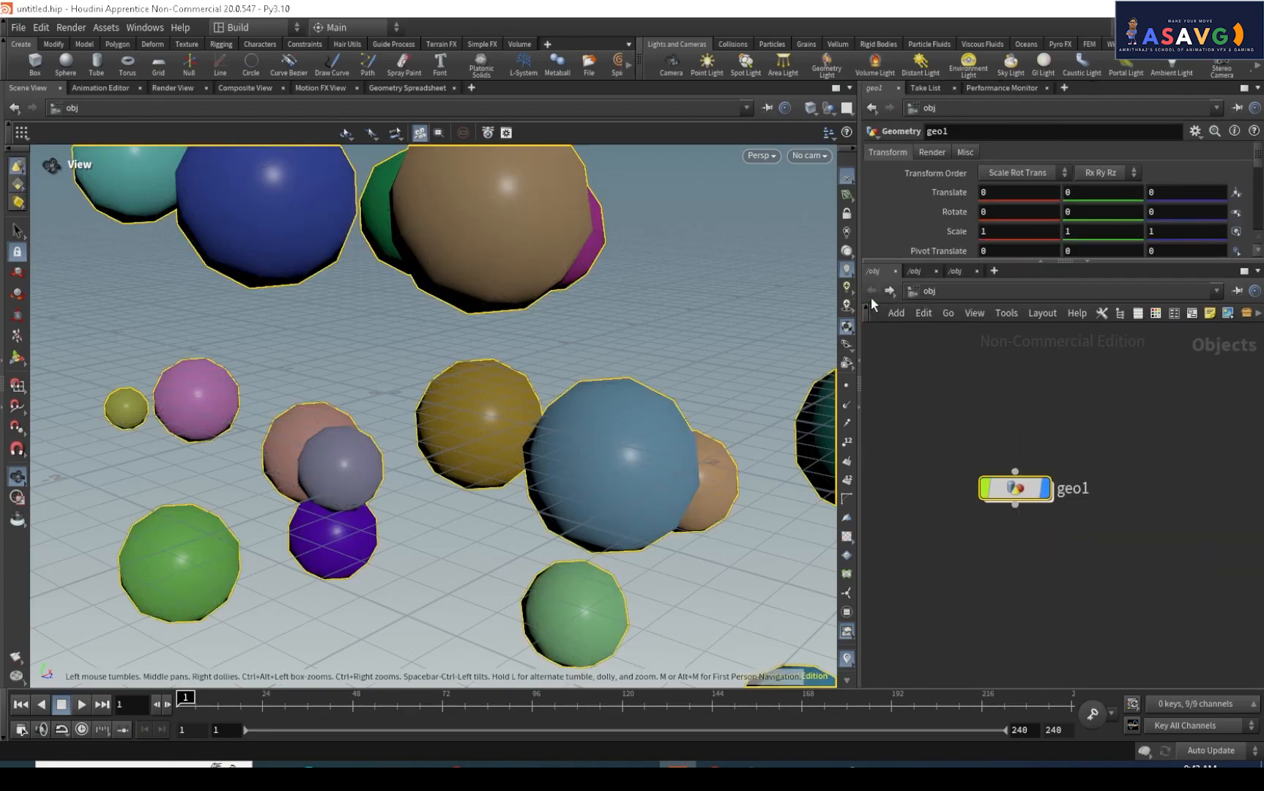